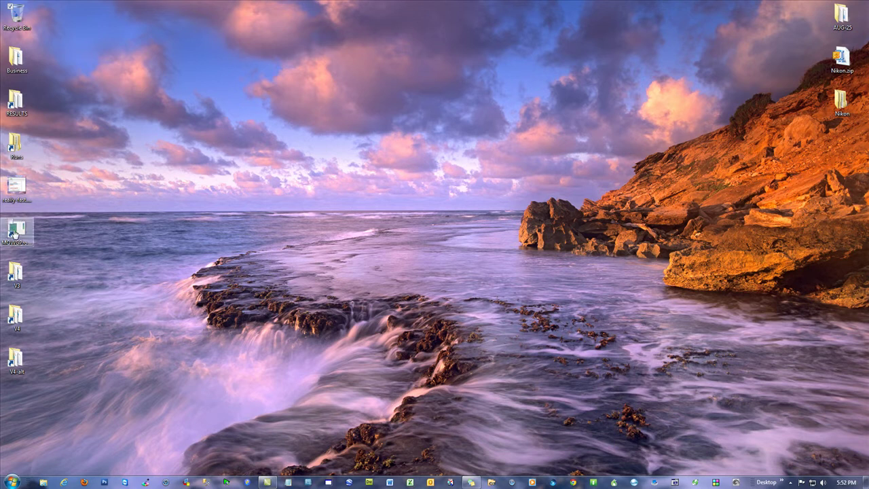
- Launch MOWG Professional and open the V3 demo folder, selecting its ZZ-MS-BF.pfl profile file
{"action": "left_click", "coordinate": [14, 234]}
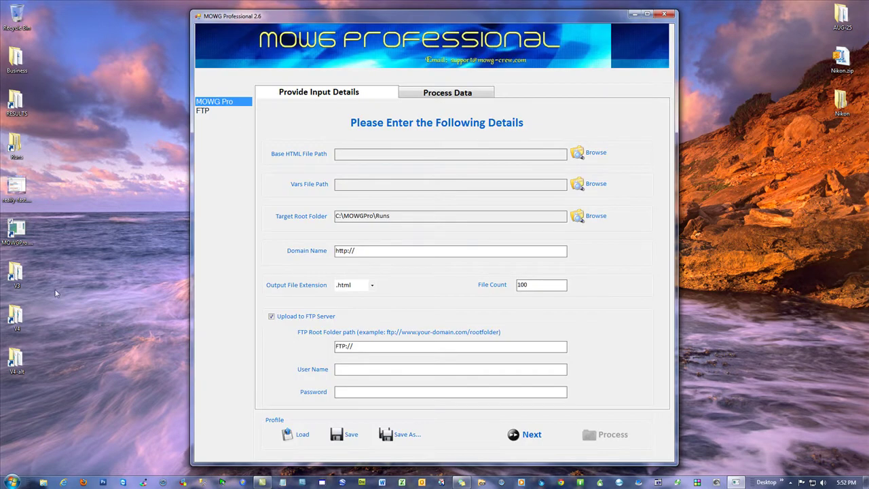
{"action": "double_click", "coordinate": [17, 277]}
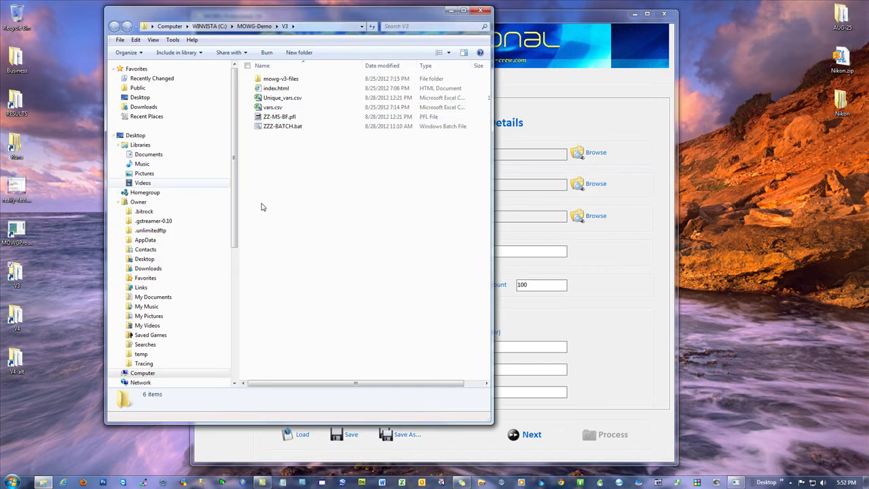
{"action": "left_click", "coordinate": [664, 13]}
{"action": "left_click", "coordinate": [466, 273]}
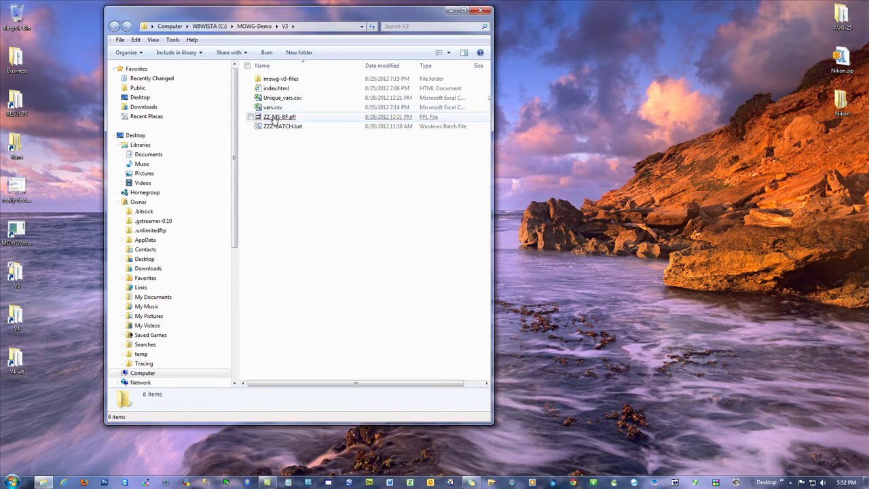
{"action": "left_click", "coordinate": [279, 117]}
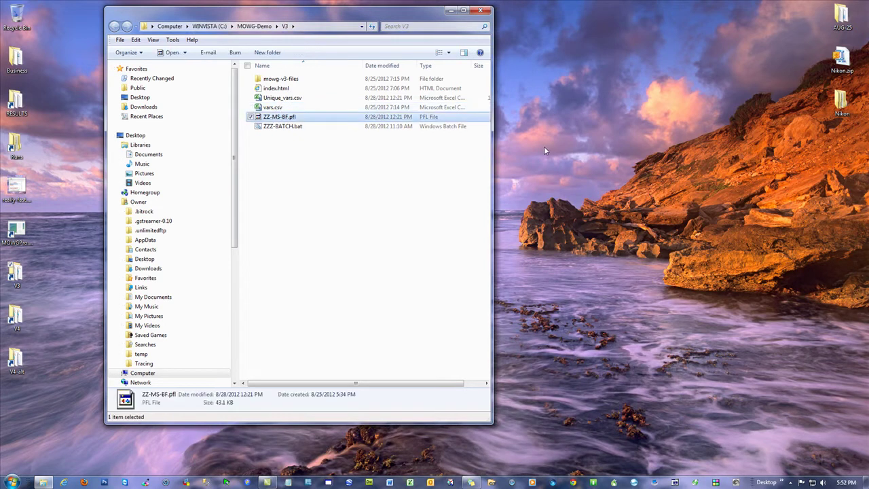
{"action": "key", "text": "Return"}
- Load the ZZ-MS-BF.pfl profile from C:\MOWG-Demo\V3 into MOWG Professional
{"action": "left_click", "coordinate": [301, 434]}
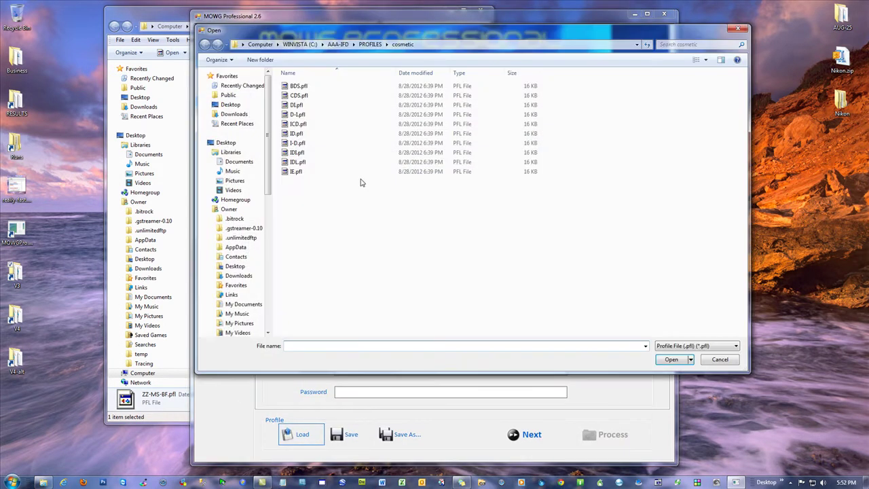
{"action": "left_click", "coordinate": [300, 44]}
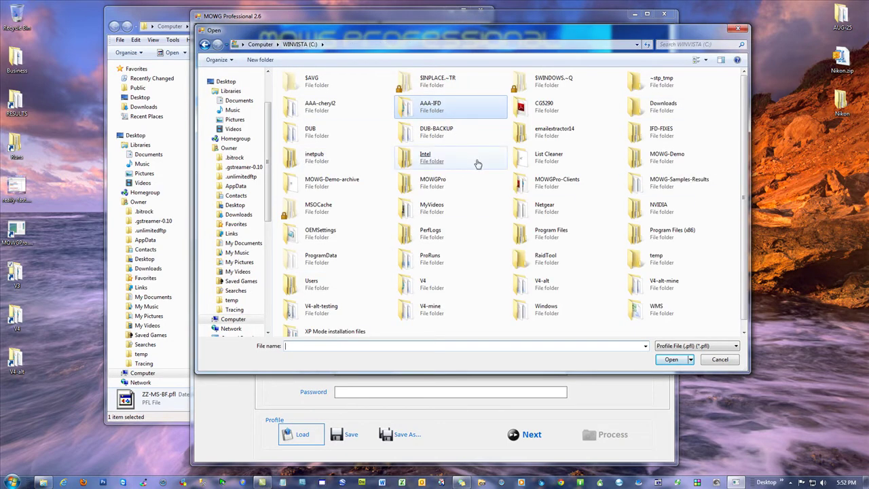
{"action": "double_click", "coordinate": [655, 160]}
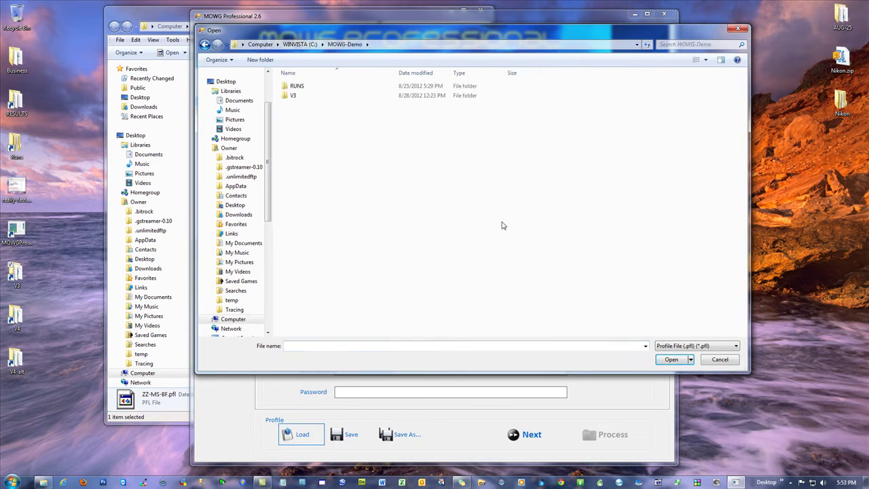
{"action": "double_click", "coordinate": [296, 96]}
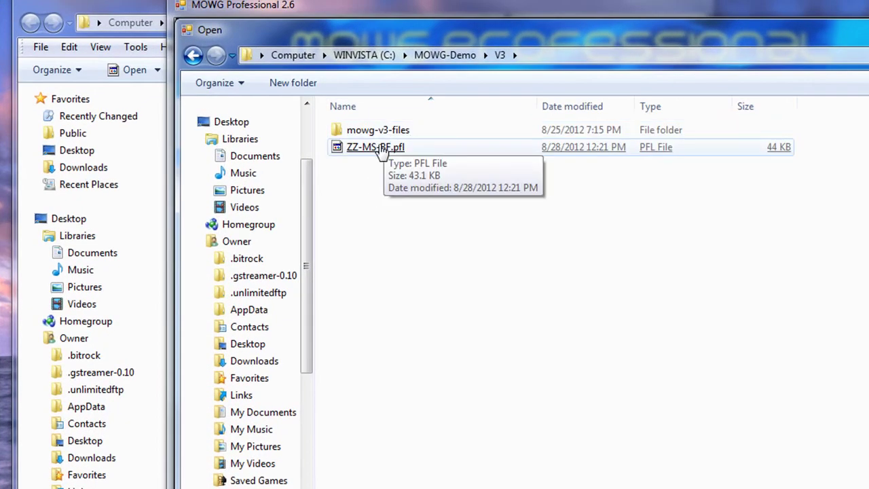
{"action": "double_click", "coordinate": [379, 152]}
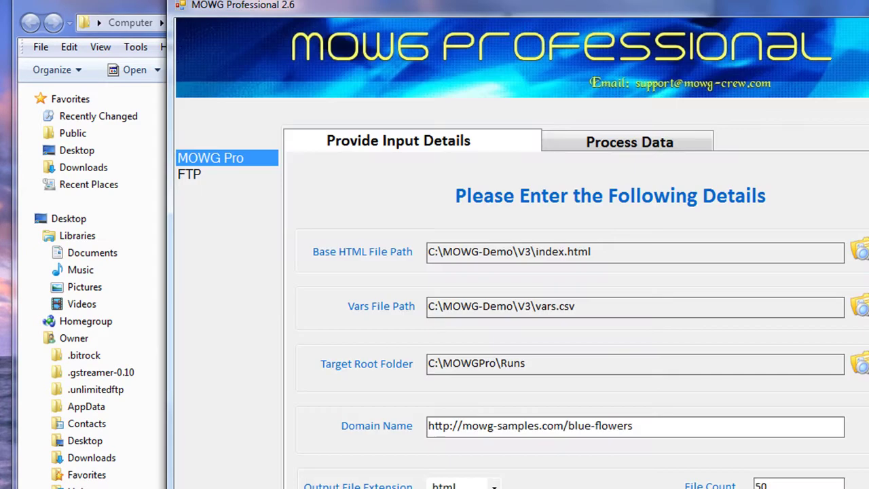
- Compare the loaded profile's base HTML and vars file paths with the files in the V3 folder
{"action": "left_click", "coordinate": [151, 13]}
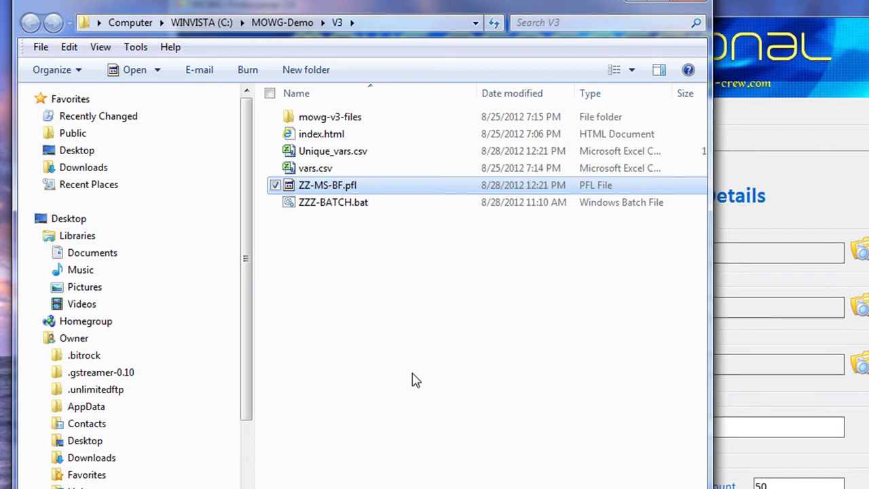
{"action": "left_click_drag", "start_coordinate": [375, 17], "coordinate": [266, 11]}
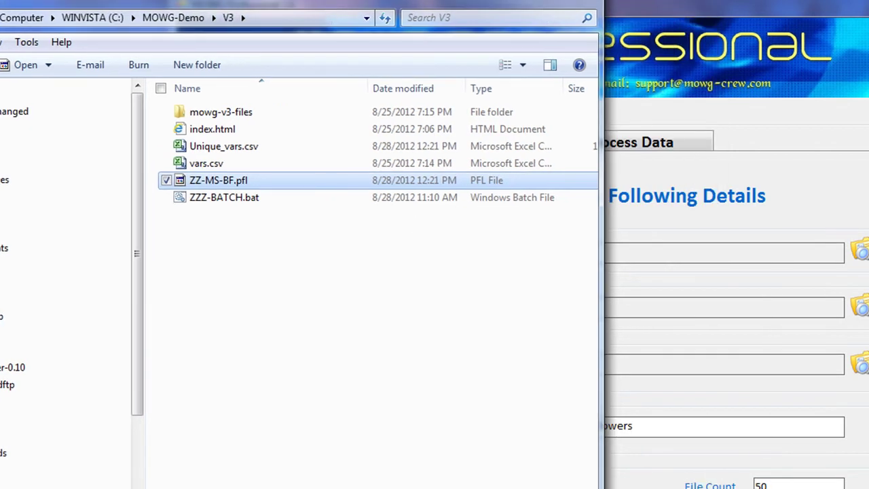
{"action": "left_click", "coordinate": [712, 14]}
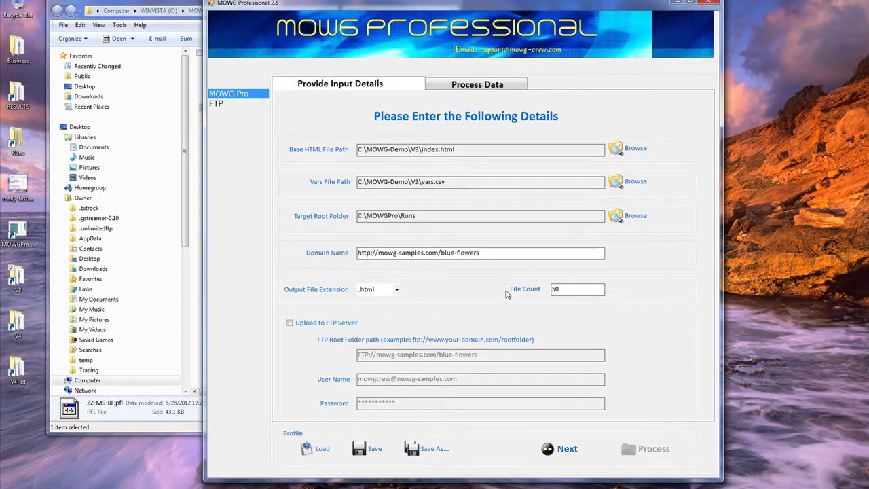
{"action": "left_click", "coordinate": [454, 183]}
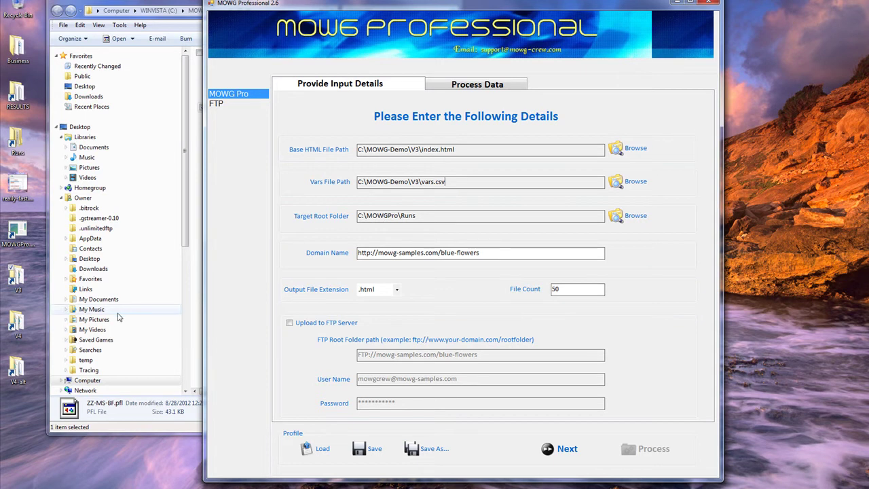
{"action": "left_click", "coordinate": [196, 326]}
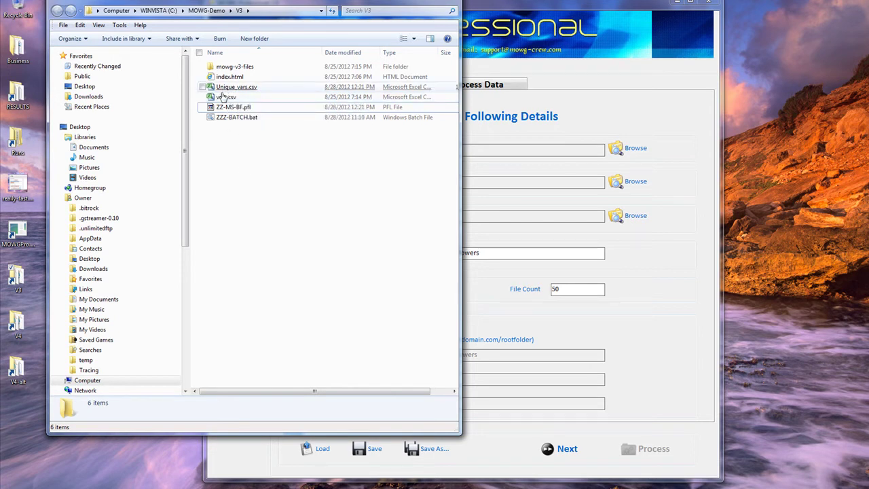
{"action": "left_click", "coordinate": [505, 7]}
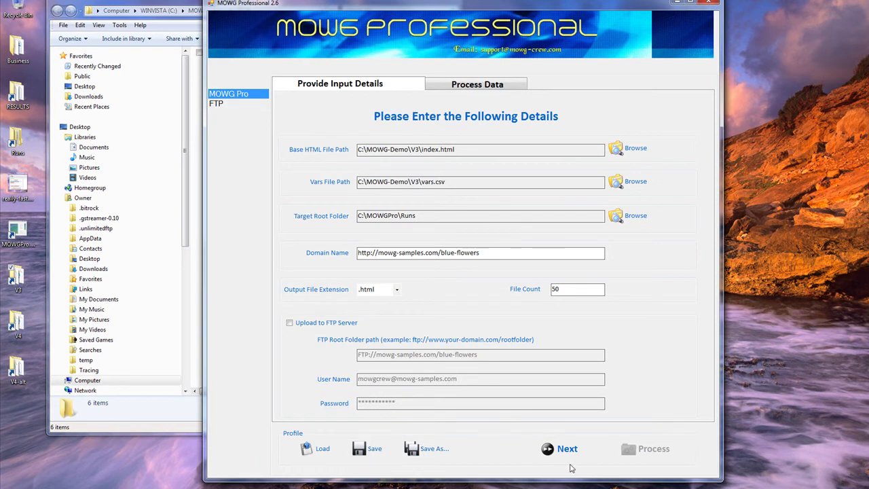
- Proceed to the folder-structure vars and clear the Keyword option for var6 and var2
{"action": "left_click", "coordinate": [547, 449]}
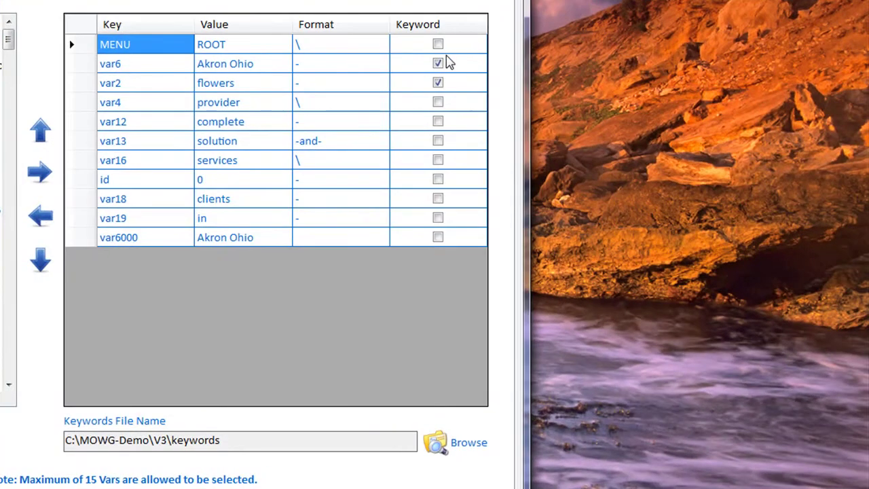
{"action": "double_click", "coordinate": [234, 446]}
{"action": "left_click", "coordinate": [438, 64]}
{"action": "left_click", "coordinate": [438, 82]}
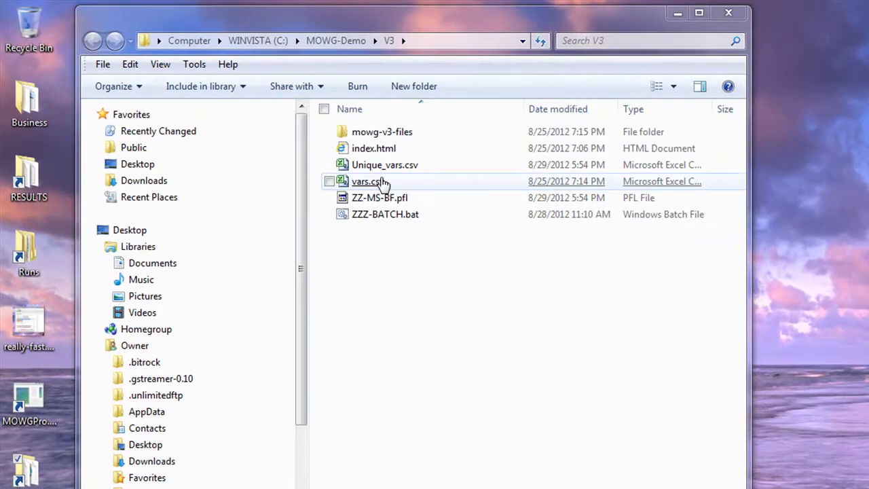
- Duplicate vars.csv in the V3 folder and rename the copy blue-flowers.csv
{"action": "right_click", "coordinate": [245, 117]}
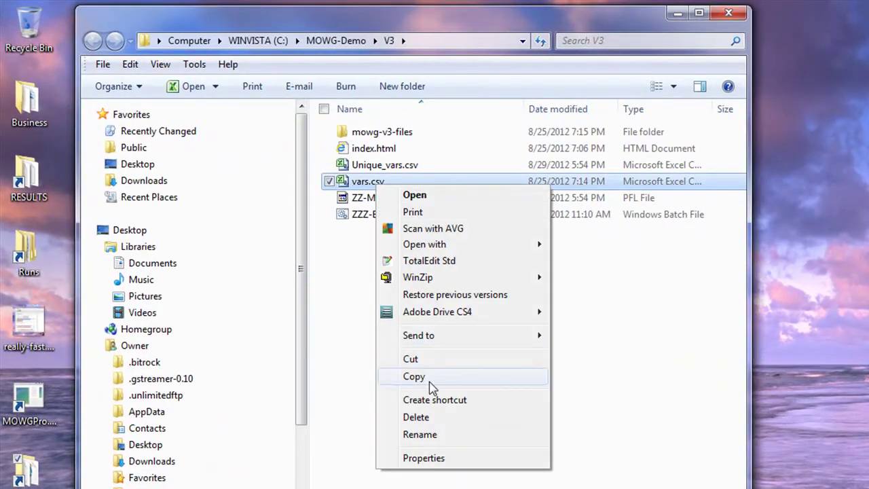
{"action": "left_click", "coordinate": [425, 376]}
{"action": "right_click", "coordinate": [383, 260]}
{"action": "left_click", "coordinate": [434, 370]}
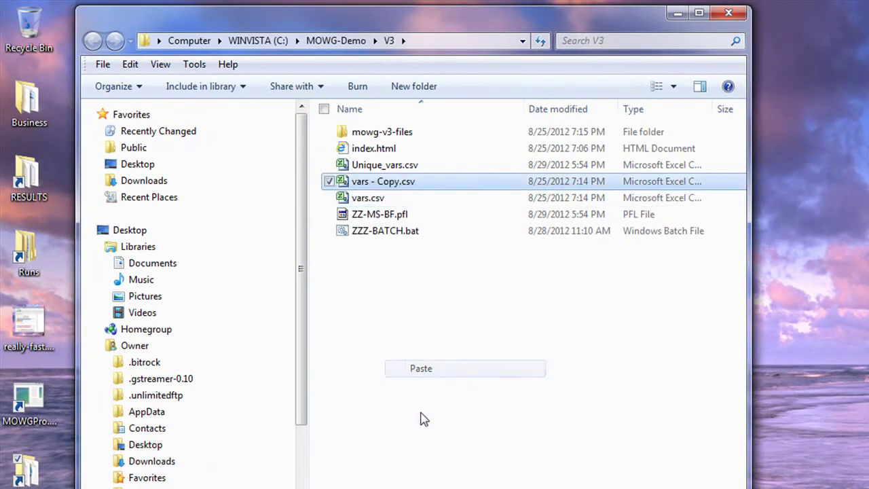
{"action": "right_click", "coordinate": [394, 181]}
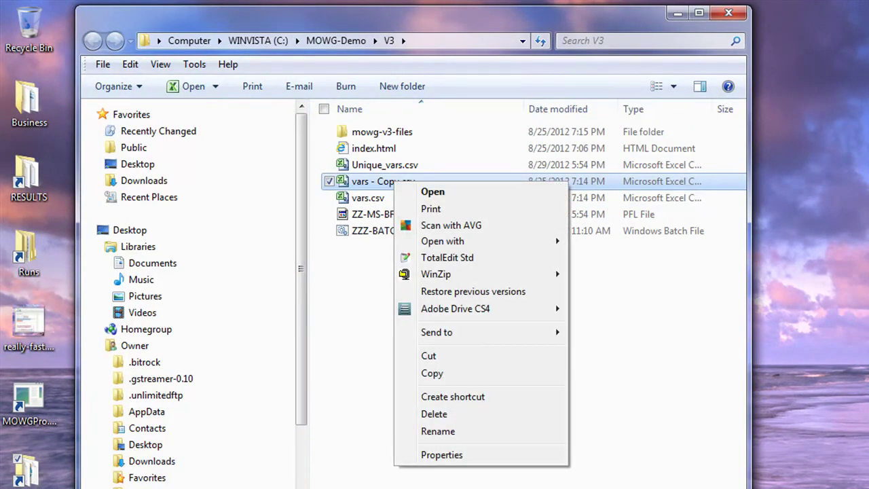
{"action": "left_click", "coordinate": [466, 431]}
{"action": "type", "text": "blue-flowers"}
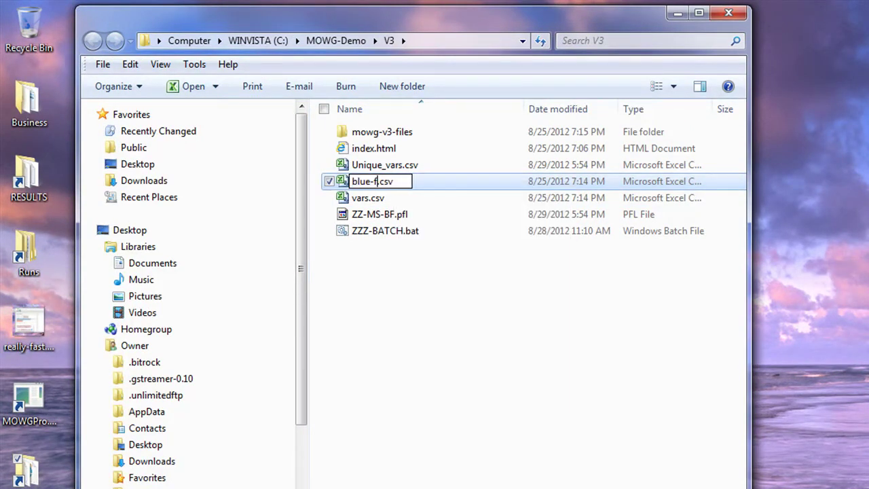
{"action": "key", "text": "Return"}
- Duplicate blue-flowers.csv in the V3 folder and rename the copy red-flowers.csv
{"action": "right_click", "coordinate": [377, 148]}
{"action": "left_click", "coordinate": [441, 338]}
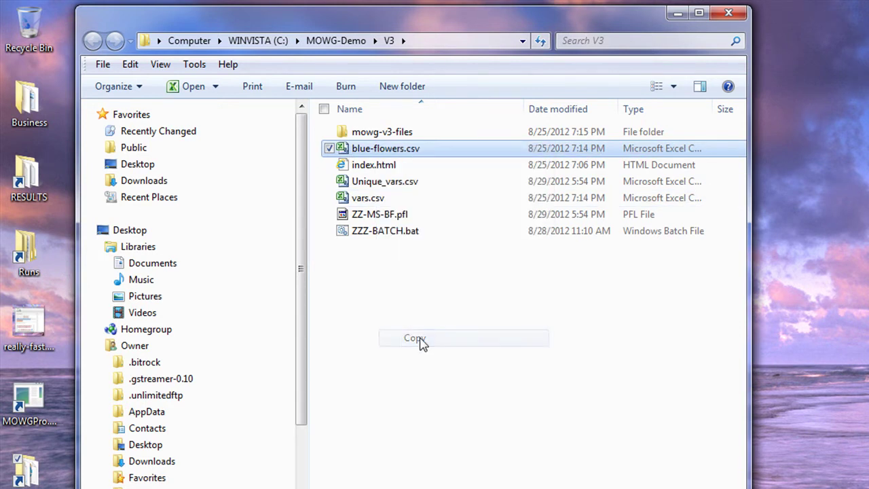
{"action": "right_click", "coordinate": [403, 301]}
{"action": "left_click", "coordinate": [435, 410]}
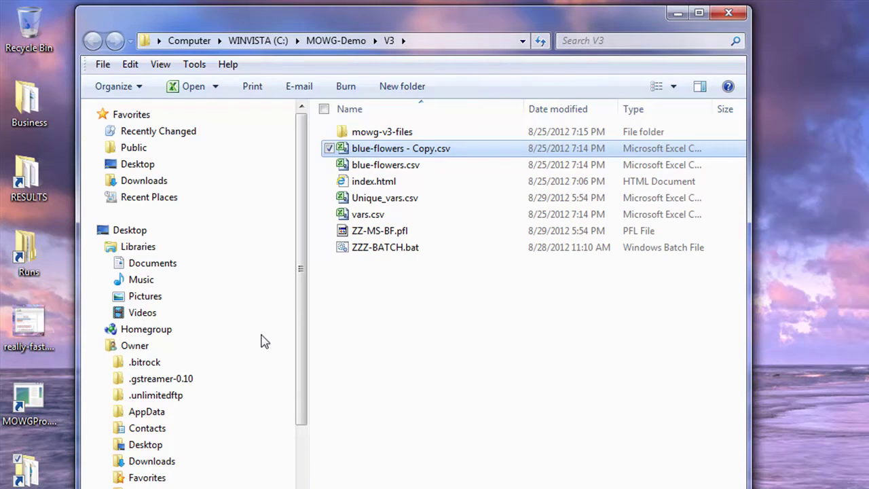
{"action": "right_click", "coordinate": [396, 149]}
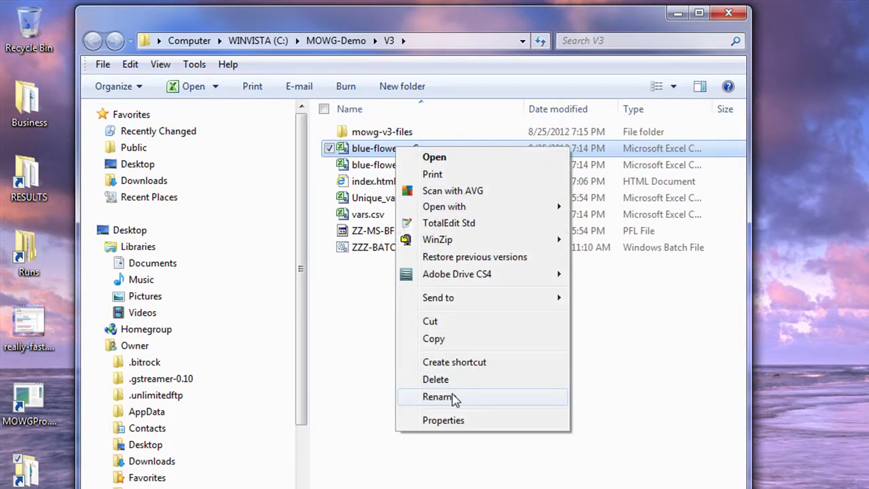
{"action": "left_click", "coordinate": [438, 397]}
{"action": "type", "text": "red-flowers"}
{"action": "key", "text": "Return"}
- Return to MOWG Professional and set the vars file path to C:\MOWG-Demo\V3\blue-flowers.csv
{"action": "left_click", "coordinate": [523, 421]}
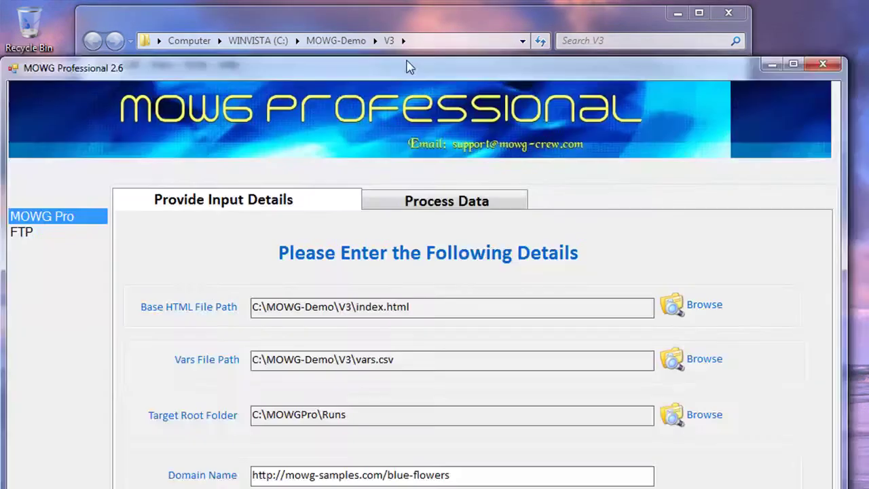
{"action": "left_click_drag", "start_coordinate": [407, 62], "coordinate": [522, 11]}
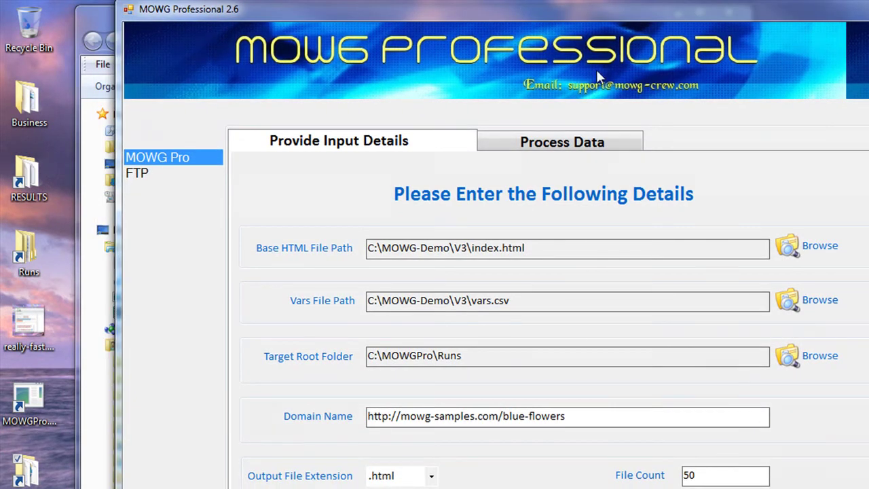
{"action": "left_click", "coordinate": [801, 299]}
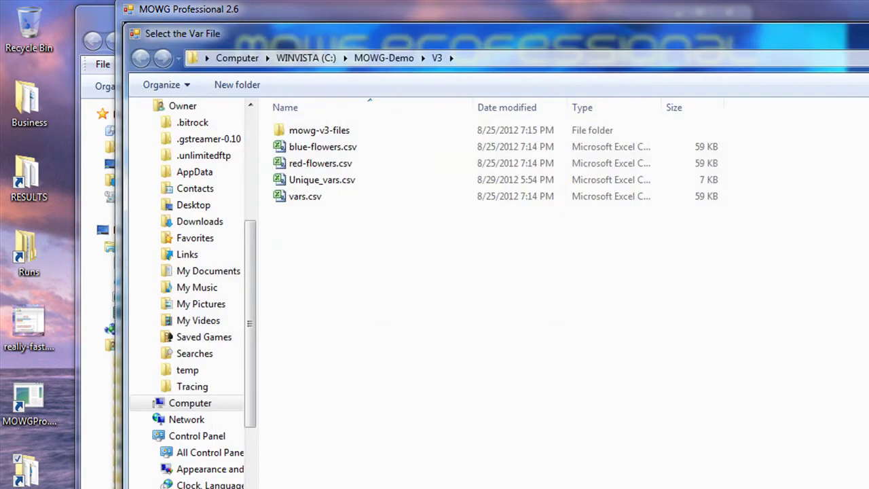
{"action": "double_click", "coordinate": [321, 148]}
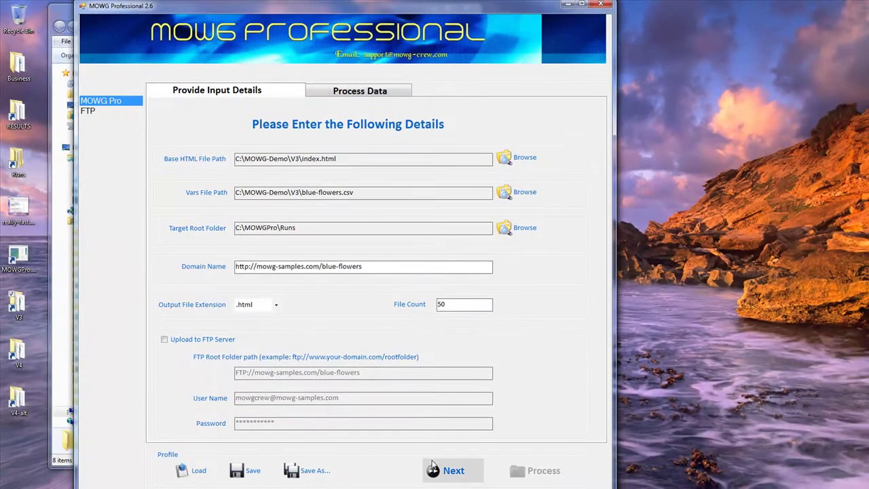
- Advance to the folder-structure vars and check the V3 folder's files behind the MOWG Professional window
{"action": "left_click", "coordinate": [451, 469]}
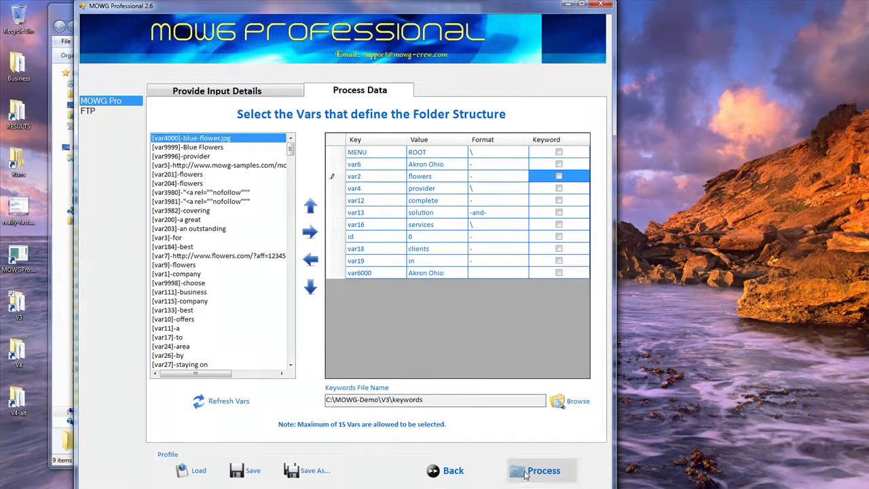
{"action": "left_click_drag", "start_coordinate": [357, 3], "coordinate": [686, 78]}
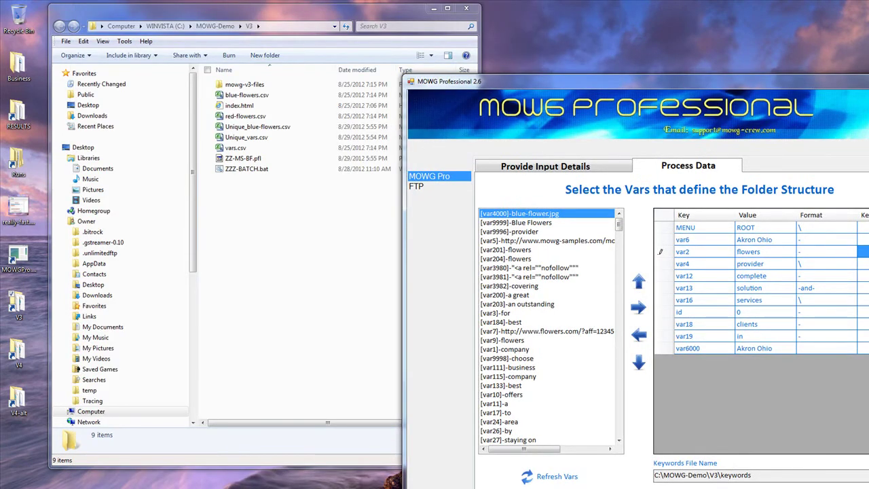
{"action": "left_click_drag", "start_coordinate": [651, 79], "coordinate": [447, 3]}
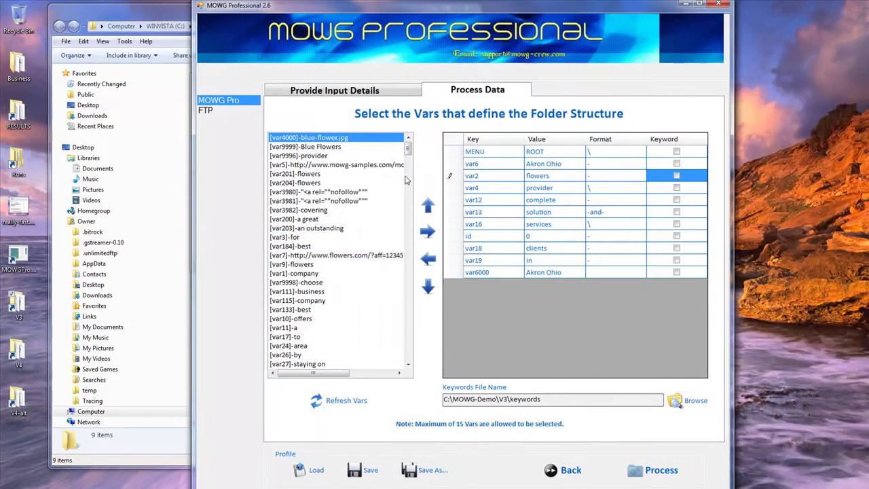
- Save the current settings as a new profile named blue-flowers in the V3 folder
{"action": "left_click", "coordinate": [427, 469]}
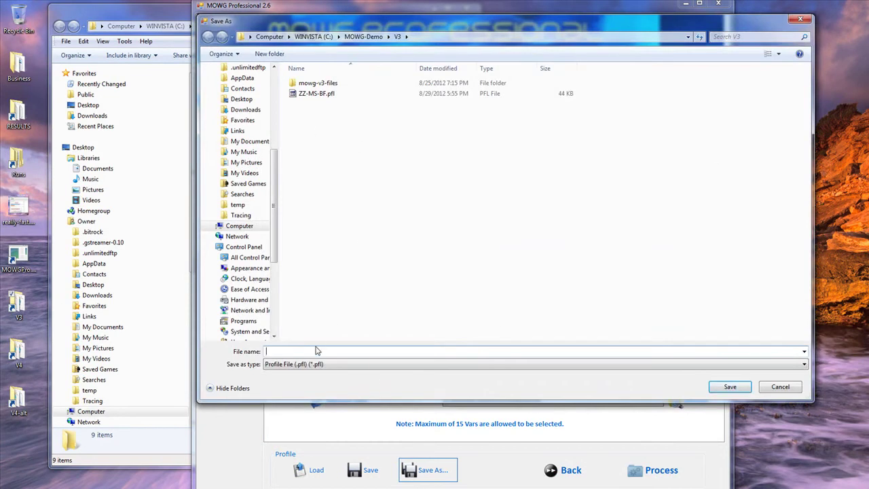
{"action": "type", "text": "blu"}
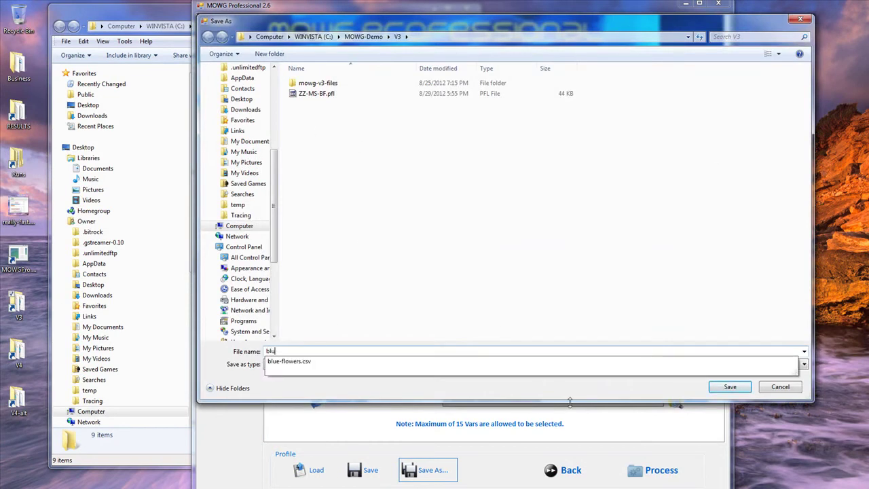
{"action": "type", "text": "e-flowers"}
{"action": "key", "text": "Return"}
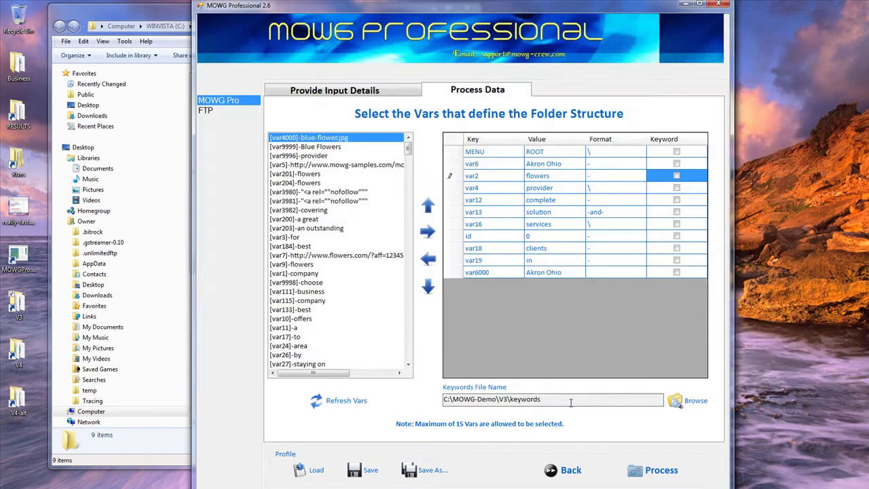
- Save the current settings as a new profile named red-flowers in the V3 folder
{"action": "left_click", "coordinate": [433, 472]}
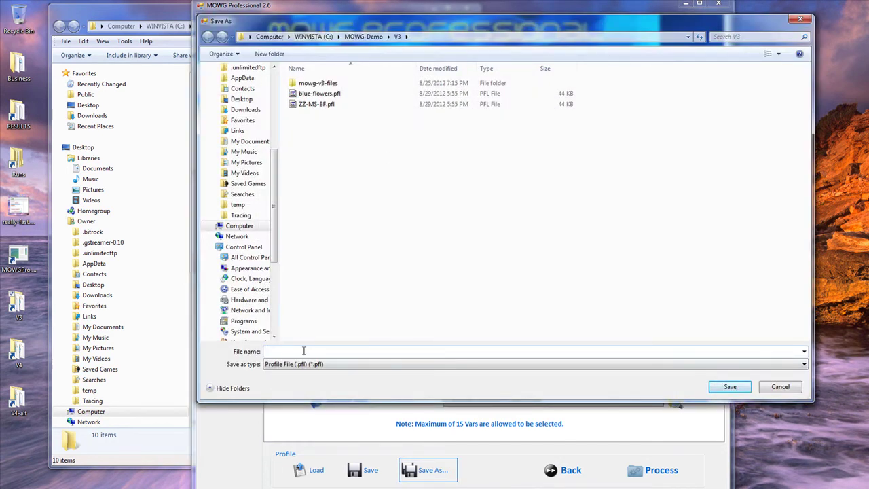
{"action": "type", "text": "red-flowers"}
{"action": "key", "text": "Return"}
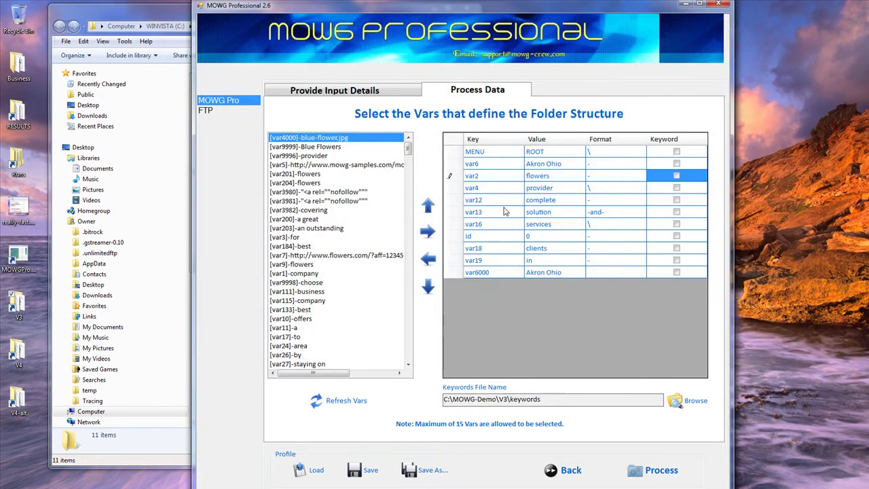
- Return to the input details, set the vars file path to C:\MOWG-Demo\V3\red-flowers.csv and save the profile
{"action": "left_click", "coordinate": [567, 473]}
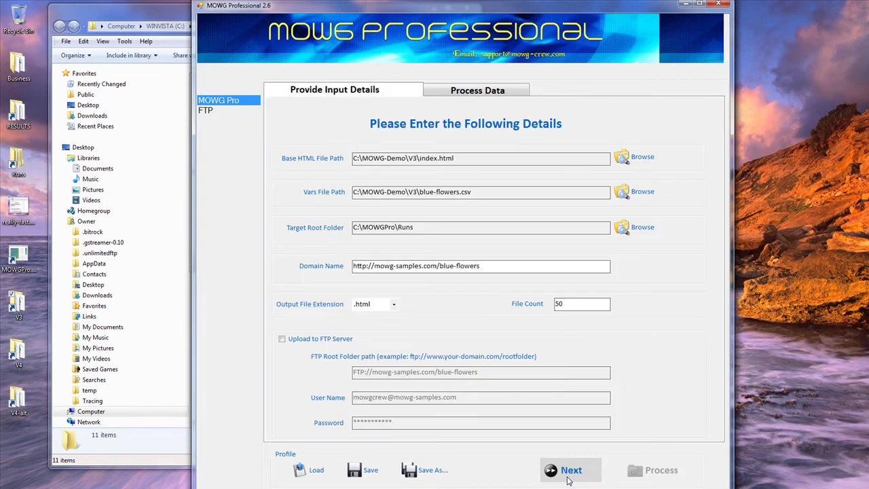
{"action": "left_click", "coordinate": [645, 193]}
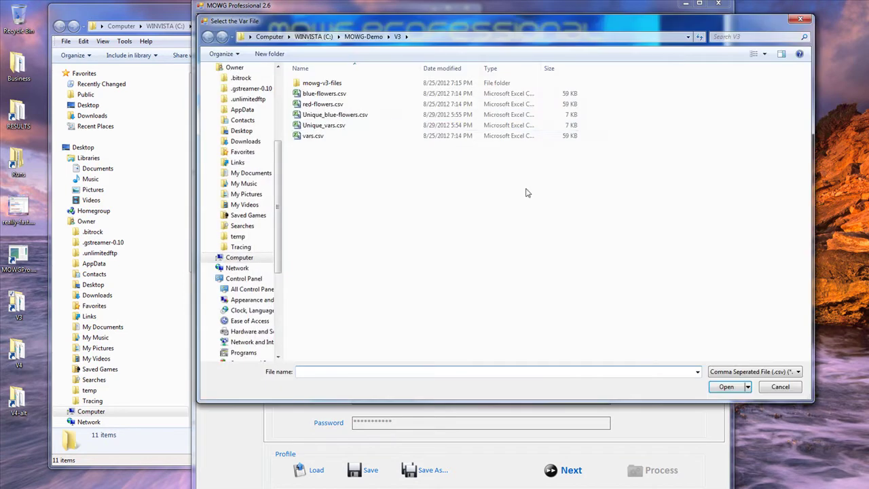
{"action": "double_click", "coordinate": [321, 104]}
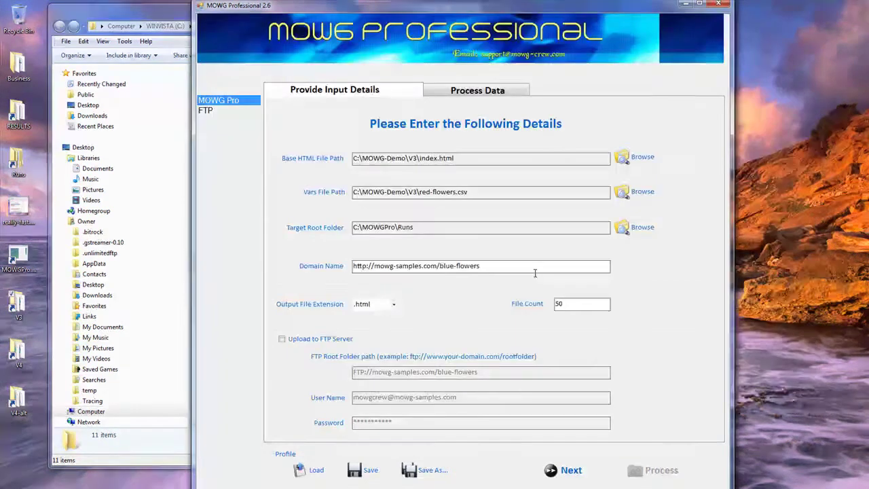
{"action": "left_click", "coordinate": [370, 477]}
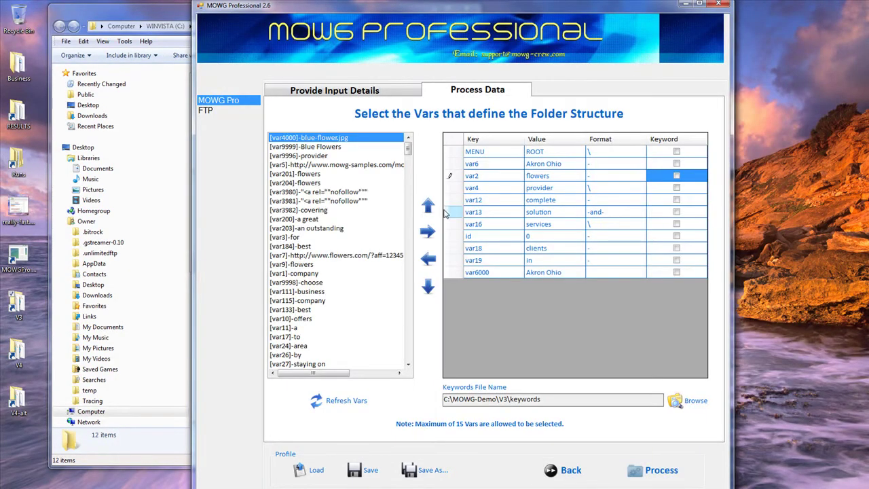
- Review the red-flowers input details against the V3 folder's files and return to the folder-structure vars
{"action": "left_click", "coordinate": [562, 470]}
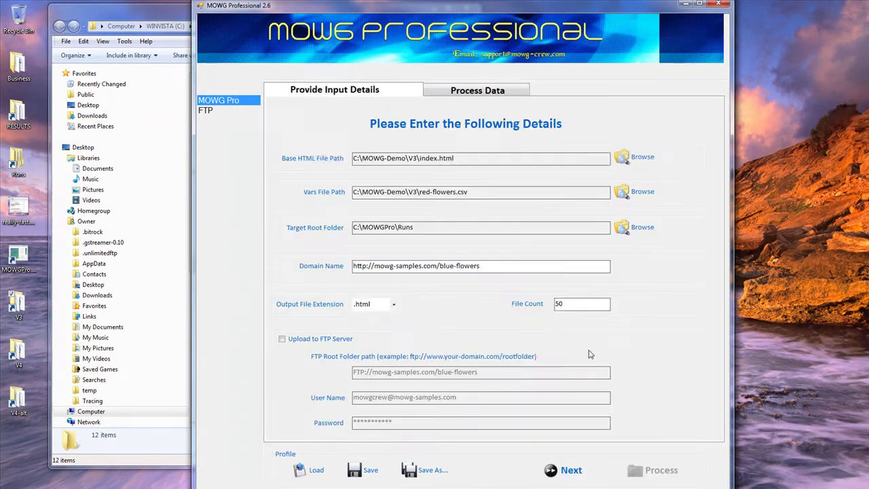
{"action": "left_click", "coordinate": [98, 15]}
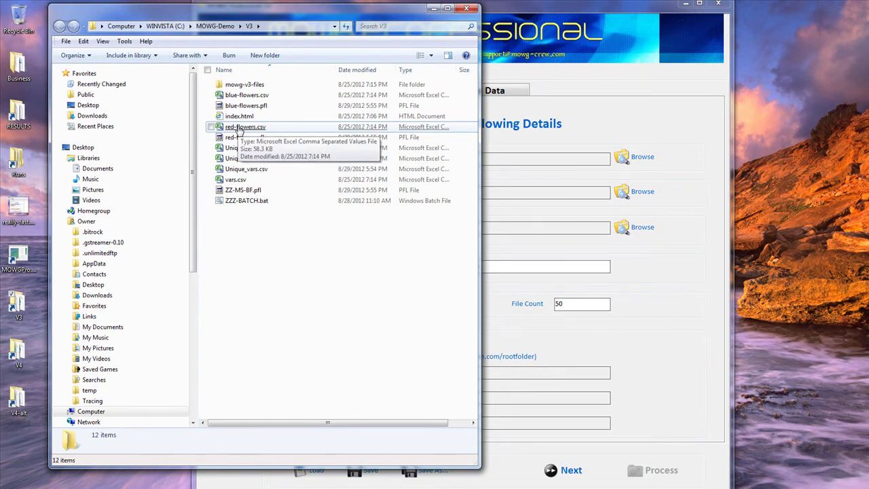
{"action": "left_click", "coordinate": [648, 11]}
{"action": "left_click", "coordinate": [570, 470]}
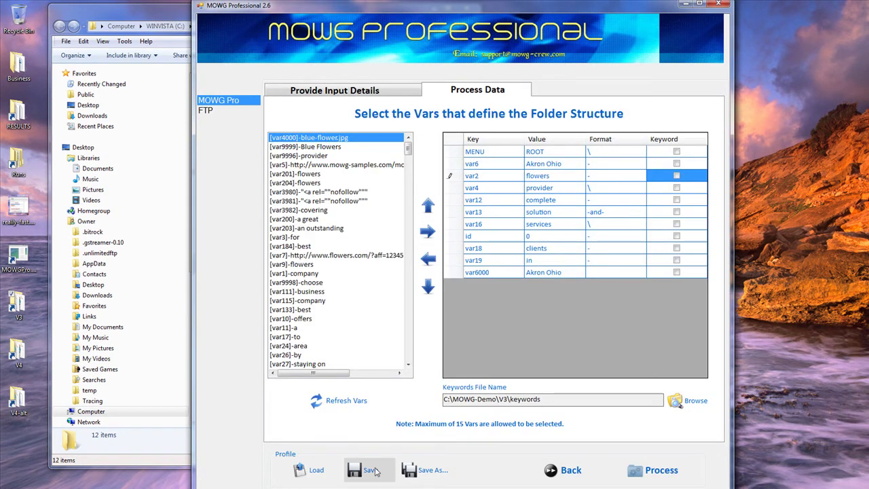
- Load the blue-flowers profile to check its input details, and load the red-flowers profile in its place
{"action": "left_click", "coordinate": [312, 468]}
{"action": "double_click", "coordinate": [323, 95]}
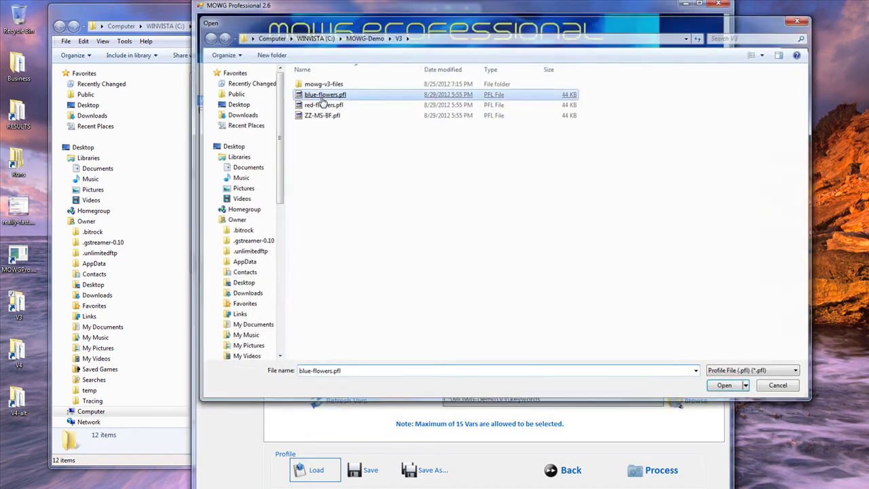
{"action": "left_click", "coordinate": [569, 470]}
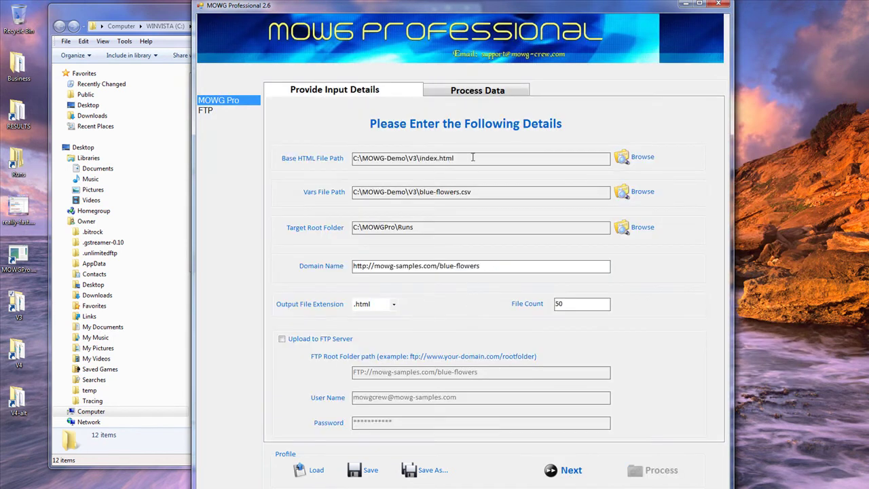
{"action": "left_click", "coordinate": [314, 470]}
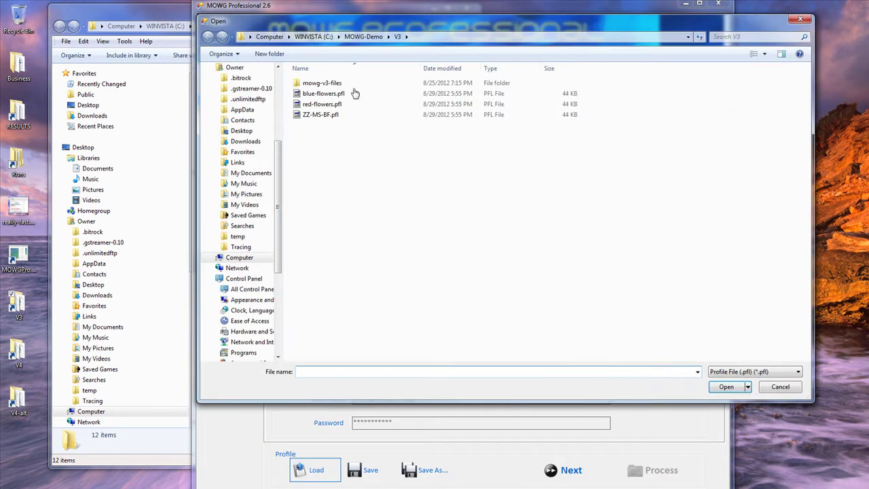
{"action": "double_click", "coordinate": [322, 104]}
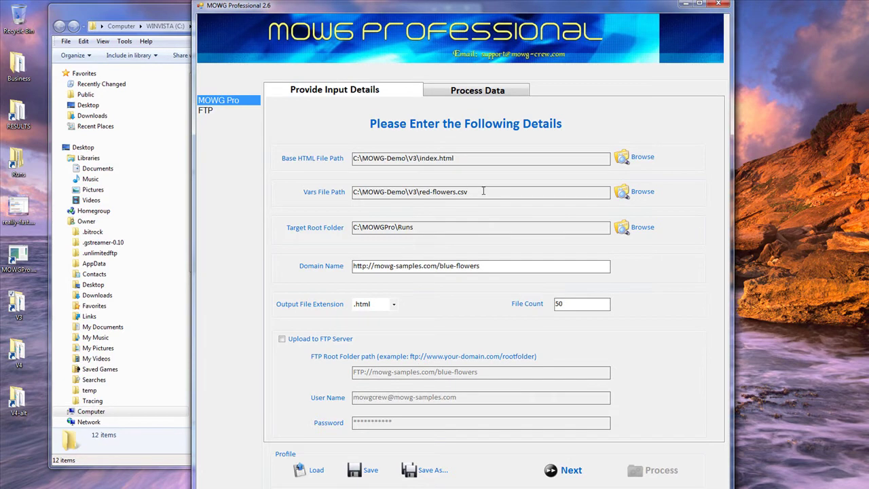
{"action": "left_click_drag", "start_coordinate": [453, 269], "coordinate": [438, 270]}
{"action": "type", "text": "red"}
{"action": "left_click", "coordinate": [282, 339]}
{"action": "left_click_drag", "start_coordinate": [452, 371], "coordinate": [436, 374]}
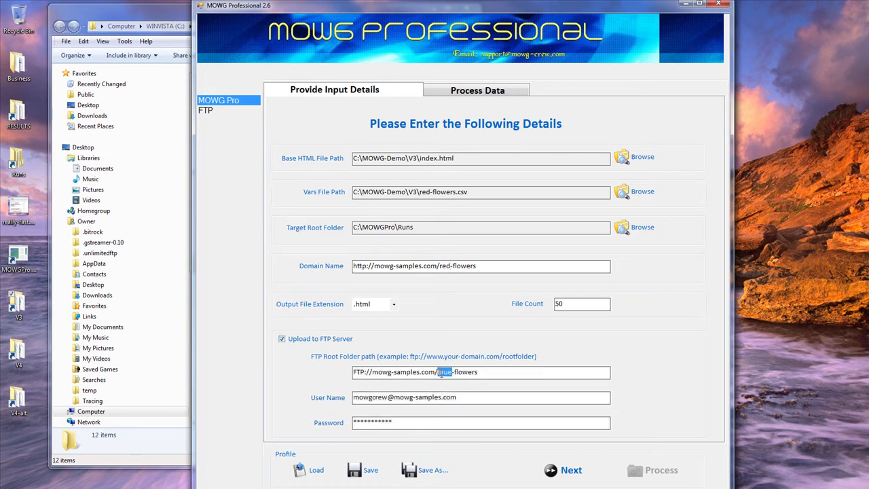
{"action": "type", "text": "red"}
- Compare the files in the V3 folder with the vars file path set in MOWG Professional
{"action": "left_click", "coordinate": [119, 12]}
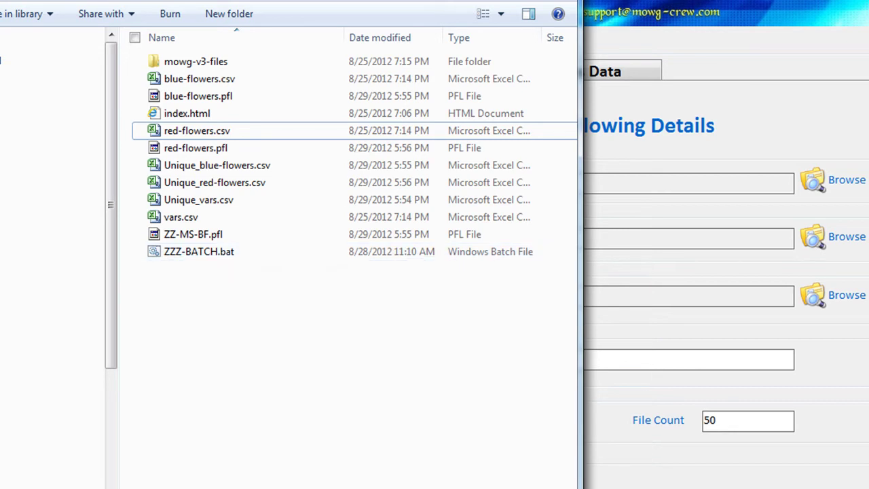
{"action": "left_click", "coordinate": [683, 333]}
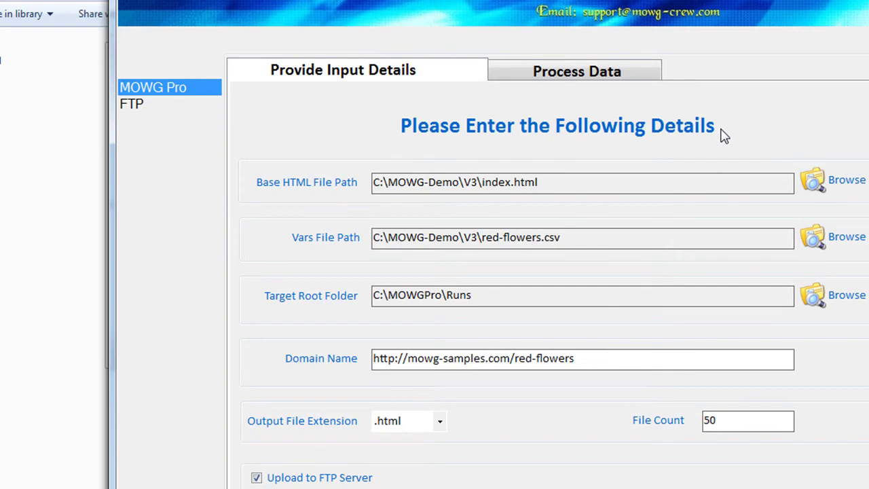
{"action": "left_click_drag", "start_coordinate": [588, 238], "coordinate": [392, 237]}
{"action": "key", "text": "alt+Tab"}
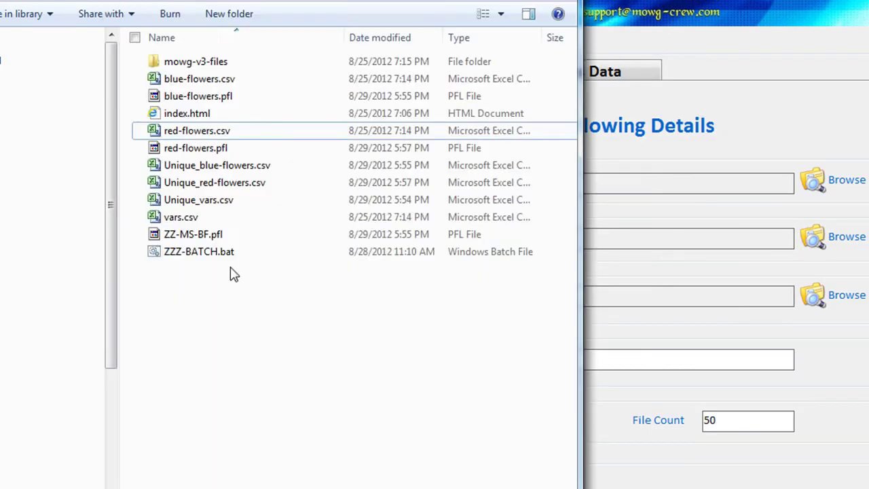
- Duplicate index.html in the V3 folder and rename the copy bob.html
{"action": "right_click", "coordinate": [190, 121]}
{"action": "right_click", "coordinate": [221, 311]}
{"action": "left_click", "coordinate": [282, 419]}
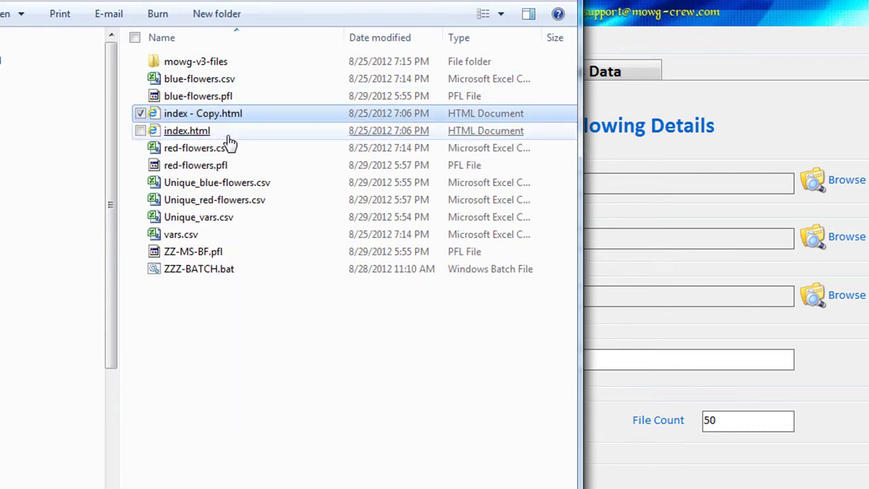
{"action": "right_click", "coordinate": [235, 119]}
{"action": "left_click", "coordinate": [326, 411]}
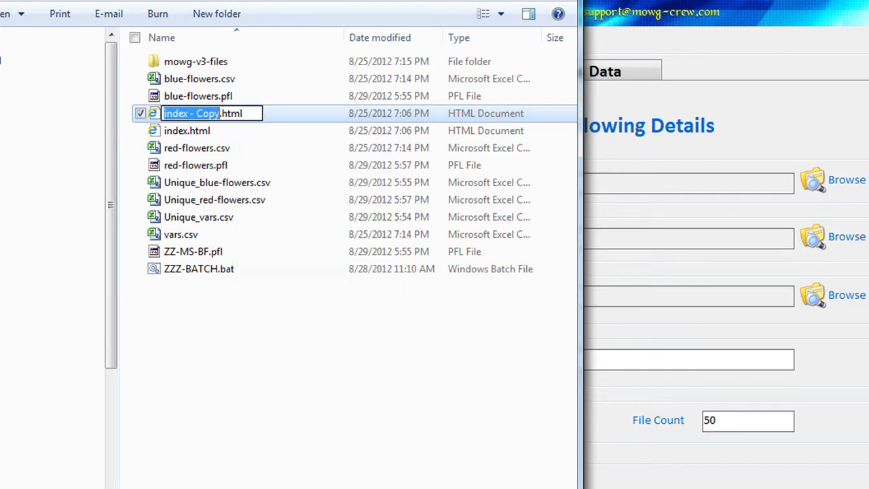
{"action": "type", "text": "bob"}
{"action": "left_click", "coordinate": [300, 355]}
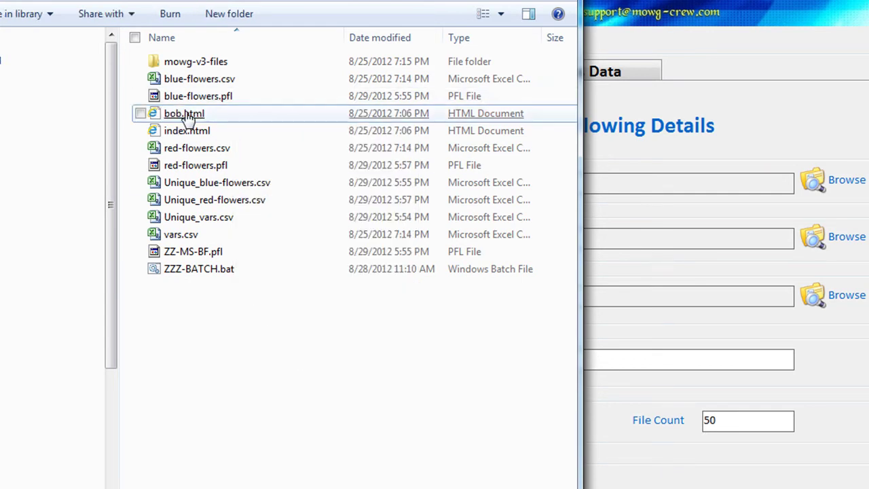
- Duplicate bob.html in the V3 folder and rename the copy ann.html
{"action": "right_click", "coordinate": [190, 115]}
{"action": "left_click", "coordinate": [231, 348]}
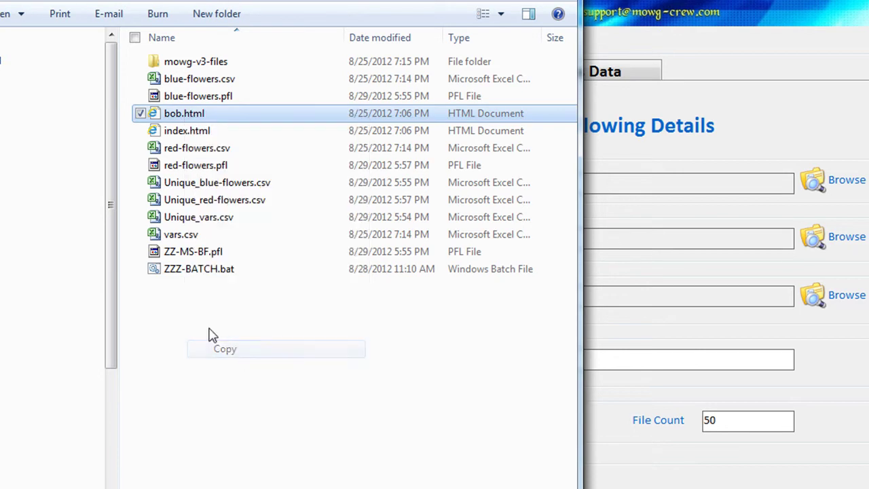
{"action": "right_click", "coordinate": [210, 330]}
{"action": "left_click", "coordinate": [287, 447]}
{"action": "right_click", "coordinate": [220, 115]}
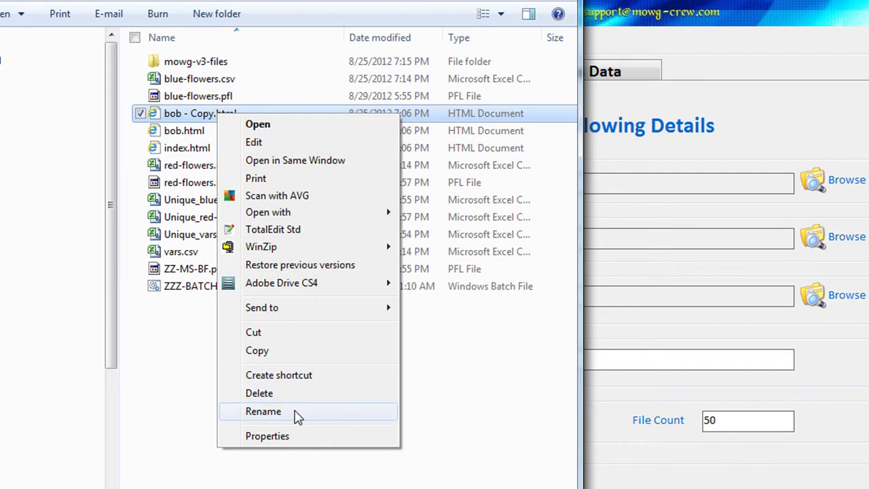
{"action": "left_click", "coordinate": [263, 411]}
{"action": "type", "text": "ann"}
{"action": "key", "text": "Return"}
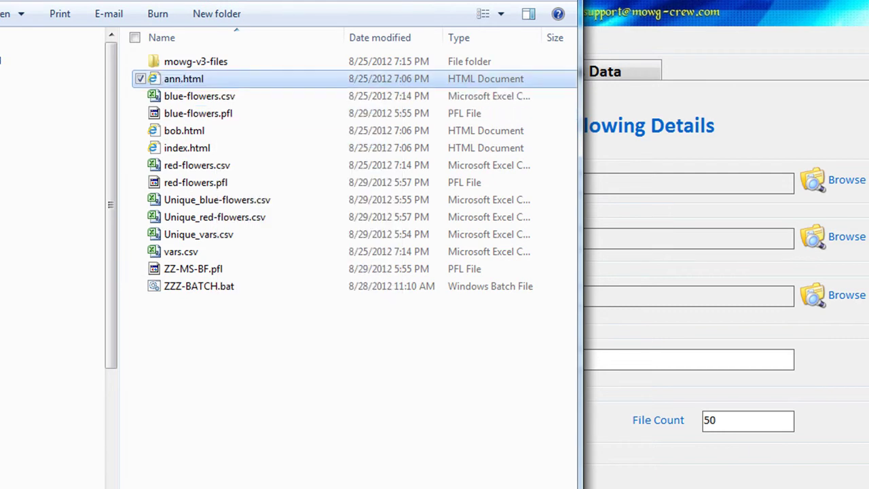
{"action": "left_click", "coordinate": [397, 424]}
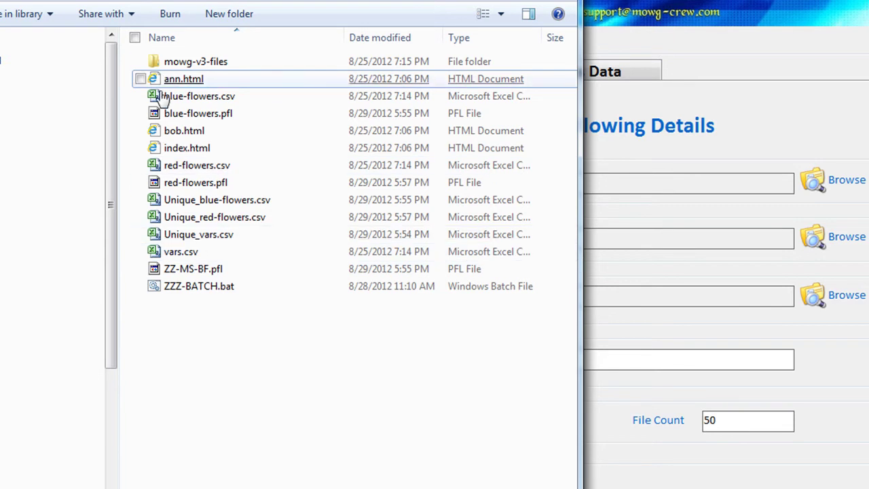
- Switch to MOWG Professional and set the base HTML file path to C:\MOWG-Demo\V3\ann.html
{"action": "key", "text": "alt+Tab"}
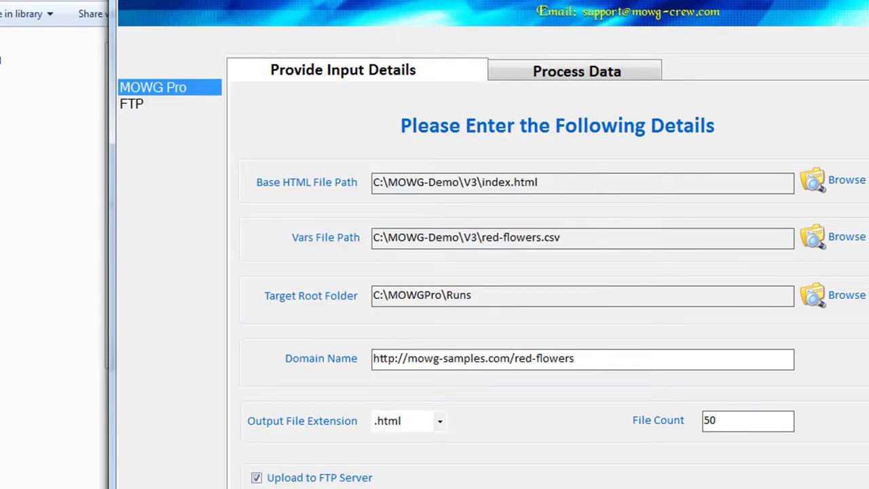
{"action": "left_click", "coordinate": [818, 180]}
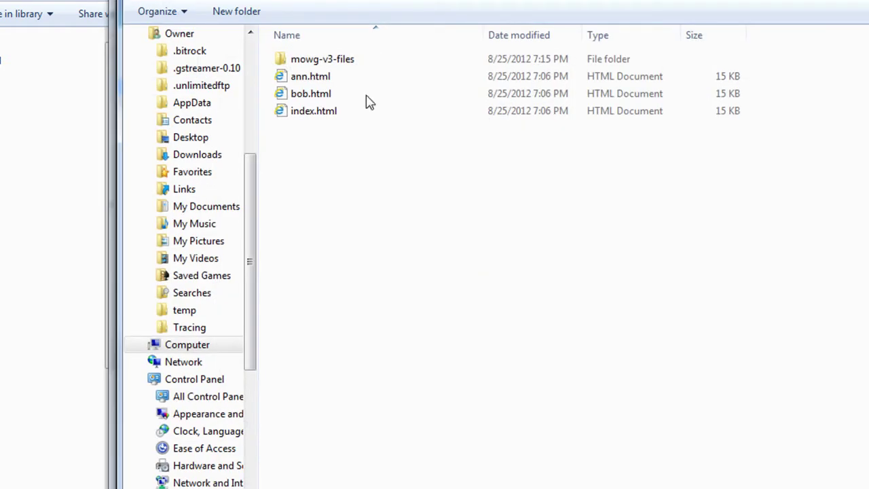
{"action": "double_click", "coordinate": [319, 79]}
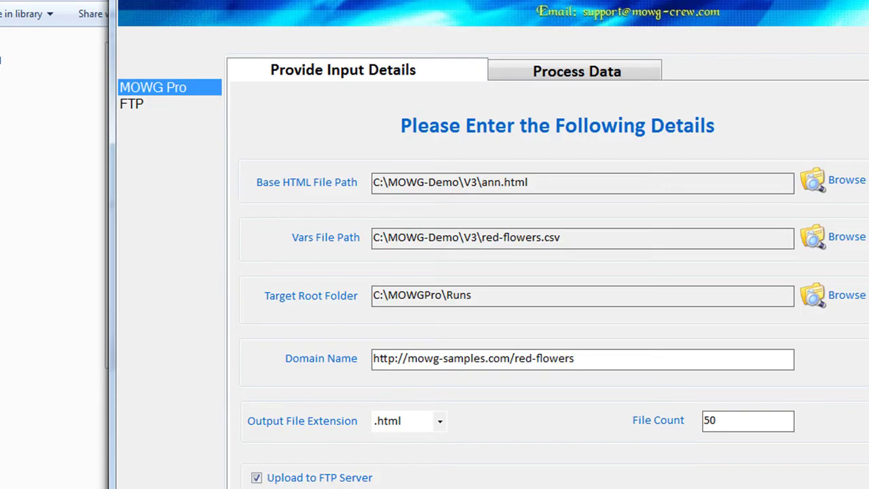
{"action": "left_click_drag", "start_coordinate": [538, 183], "coordinate": [116, 197]}
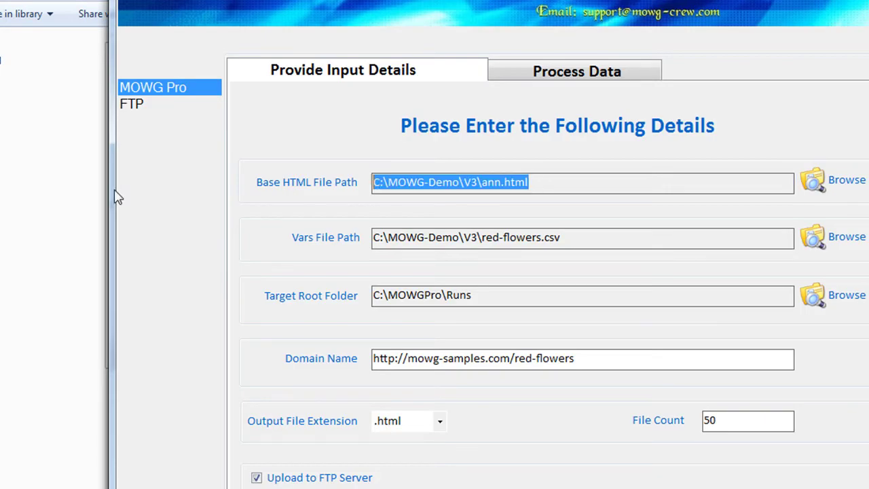
{"action": "left_click", "coordinate": [574, 179]}
- Open ann.html from the V3 folder, look through its template code and close it
{"action": "left_click", "coordinate": [68, 9]}
{"action": "left_click", "coordinate": [183, 79]}
{"action": "right_click", "coordinate": [189, 81]}
{"action": "left_click", "coordinate": [238, 116]}
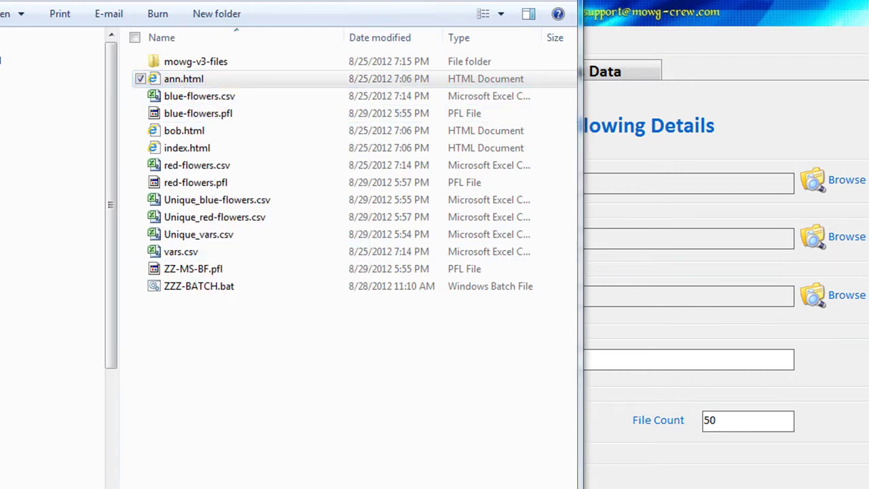
{"action": "scroll", "coordinate": [344, 369], "scroll_direction": "down", "scroll_amount": 15}
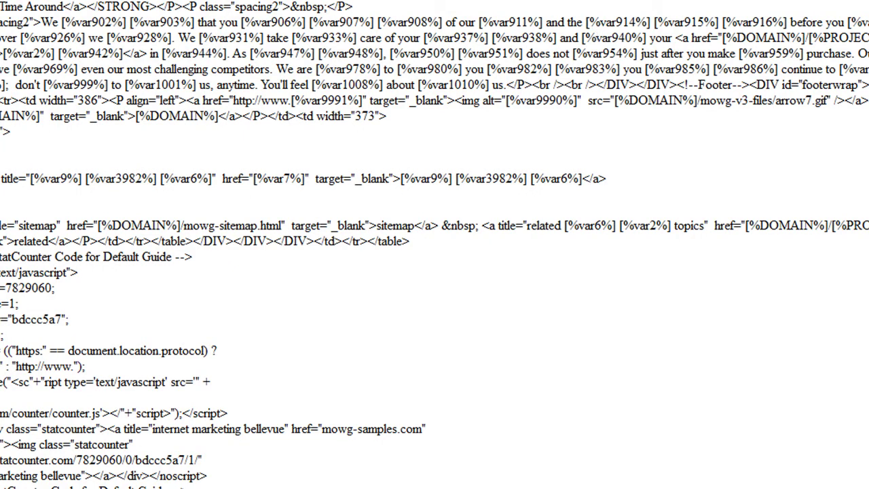
{"action": "key", "text": "alt+F4"}
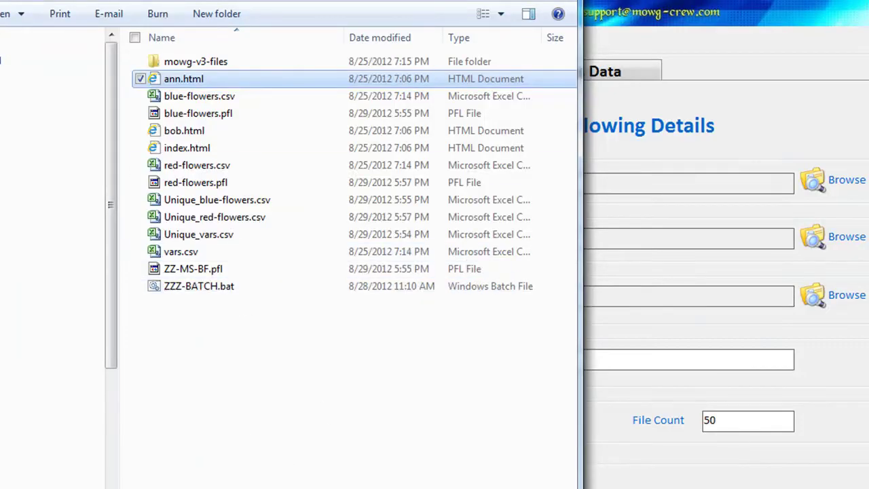
- Return to MOWG Professional and set the blue-flowers base HTML file path to C:\MOWG-Demo\V3\bob.html
{"action": "key", "text": "alt+Tab"}
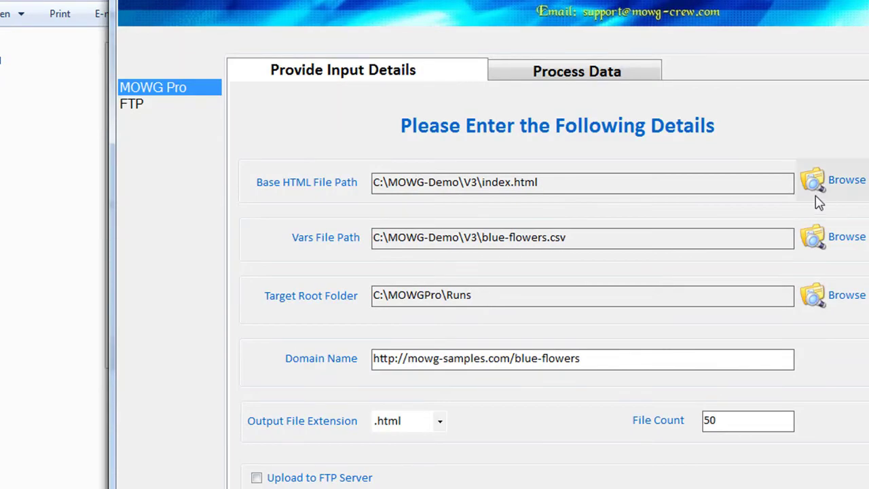
{"action": "left_click", "coordinate": [808, 180]}
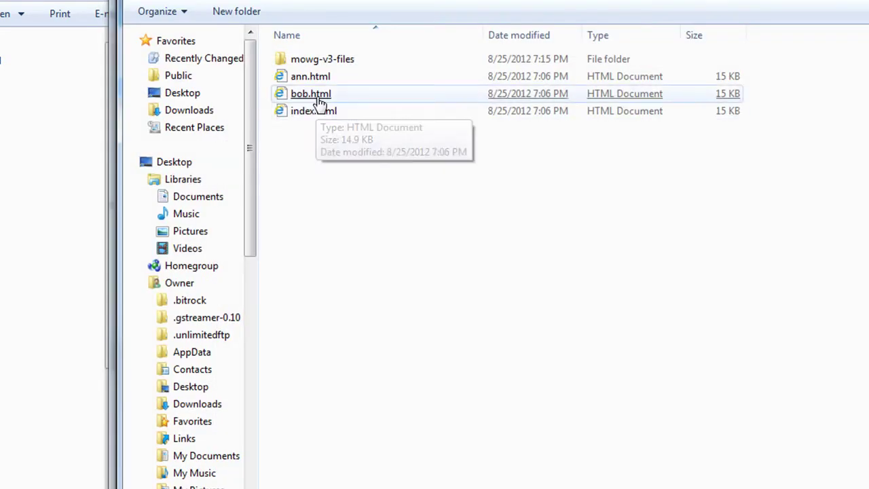
{"action": "double_click", "coordinate": [320, 95]}
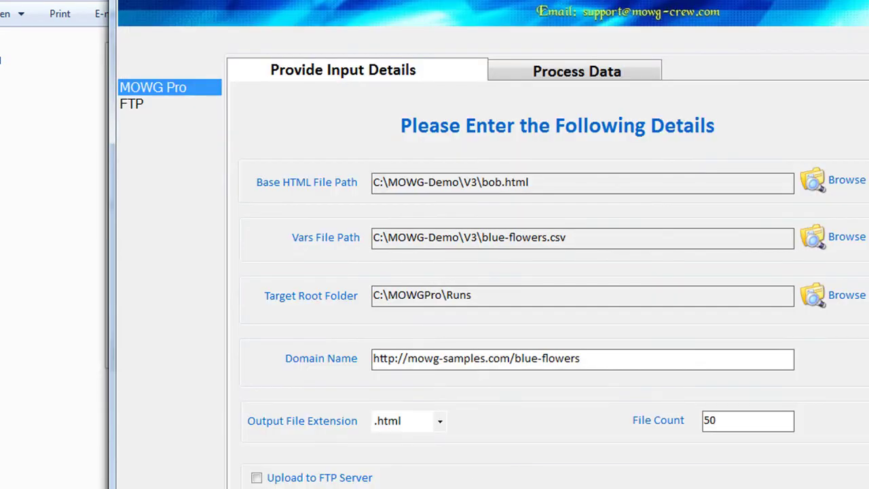
{"action": "left_click", "coordinate": [621, 237]}
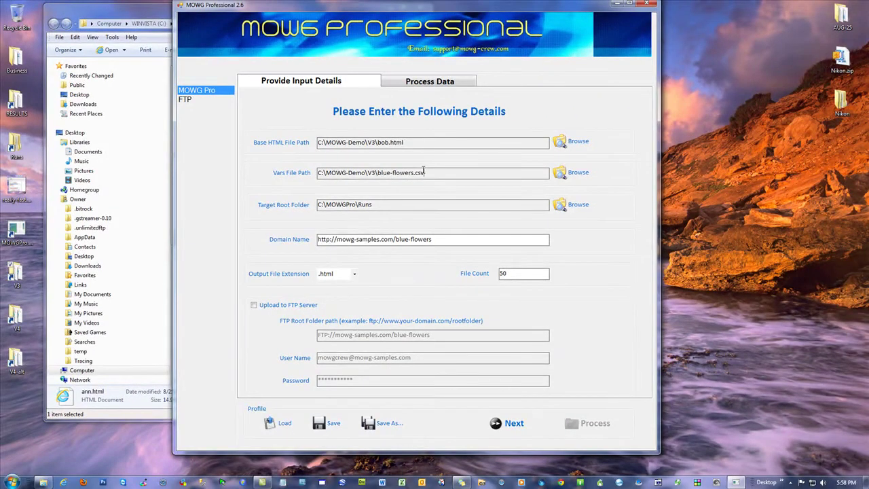
- Review the blue-flowers base HTML and vars file paths together with the vars that define the folder structure
{"action": "left_click", "coordinate": [509, 431]}
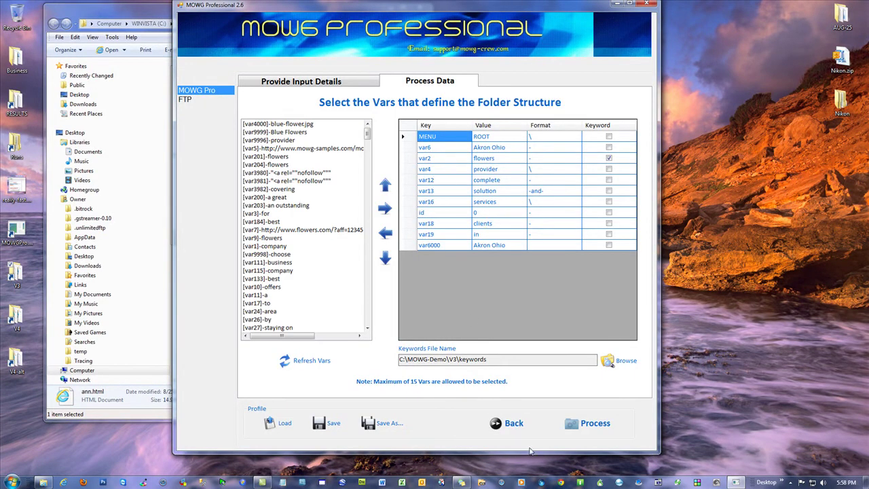
{"action": "left_click", "coordinate": [504, 423]}
{"action": "left_click", "coordinate": [414, 174]}
{"action": "left_click", "coordinate": [408, 142]}
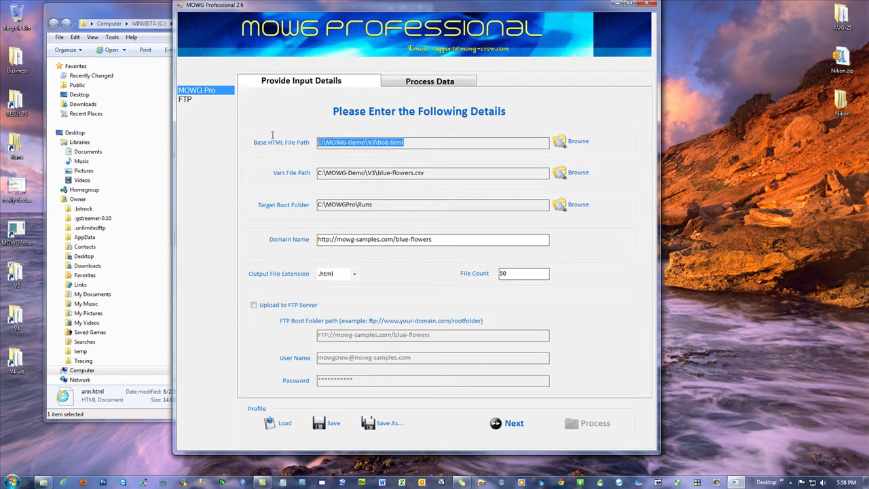
{"action": "left_click", "coordinate": [455, 175]}
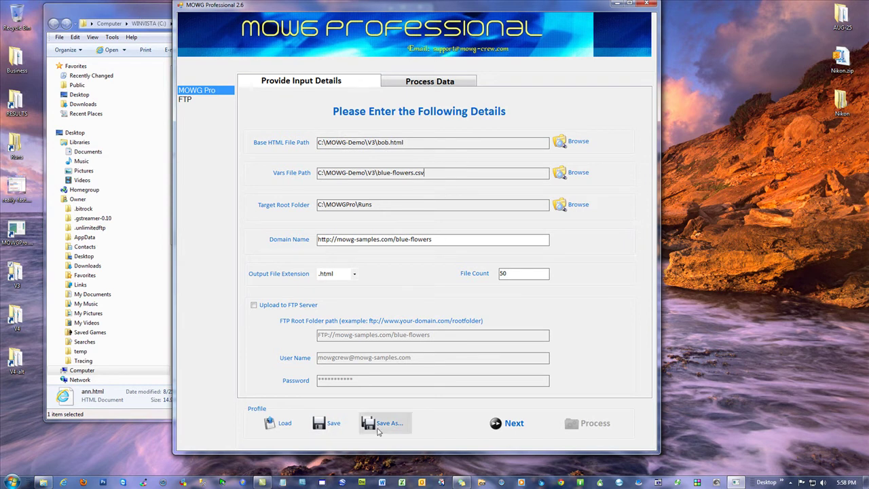
{"action": "left_click", "coordinate": [499, 434]}
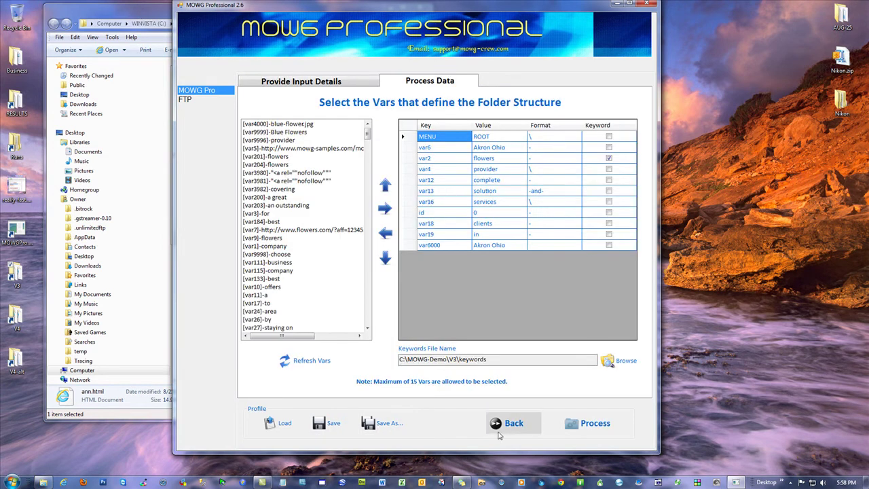
{"action": "left_click", "coordinate": [499, 434]}
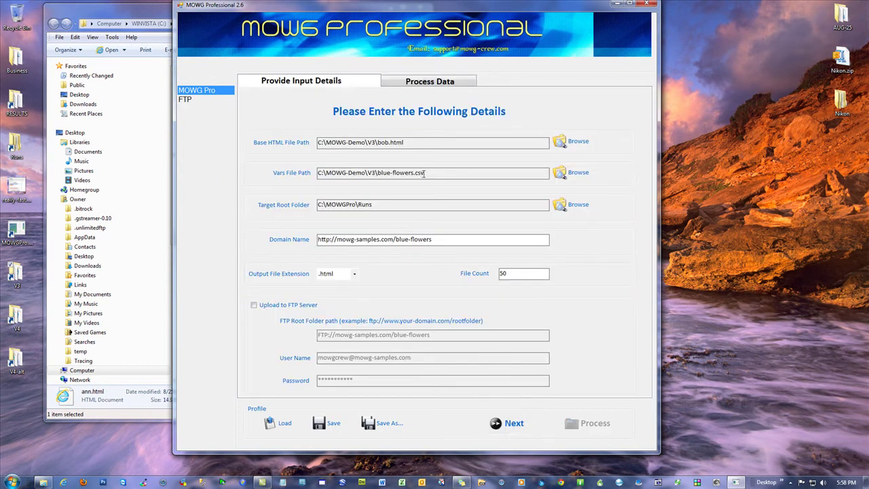
{"action": "left_click_drag", "start_coordinate": [427, 174], "coordinate": [226, 174]}
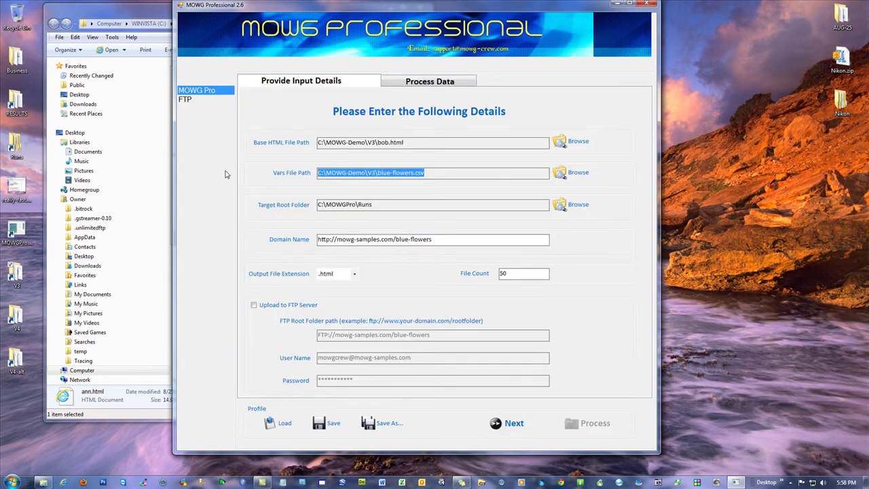
{"action": "left_click", "coordinate": [430, 173]}
{"action": "left_click", "coordinate": [510, 425]}
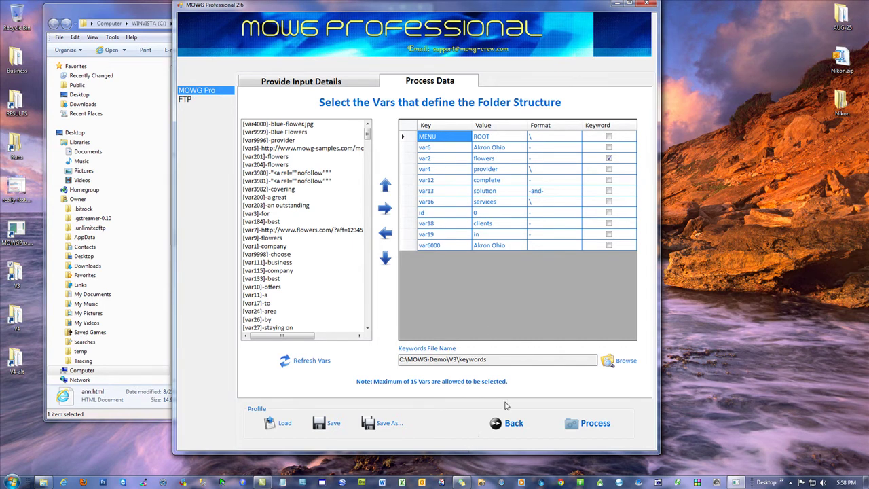
{"action": "left_click", "coordinate": [508, 422]}
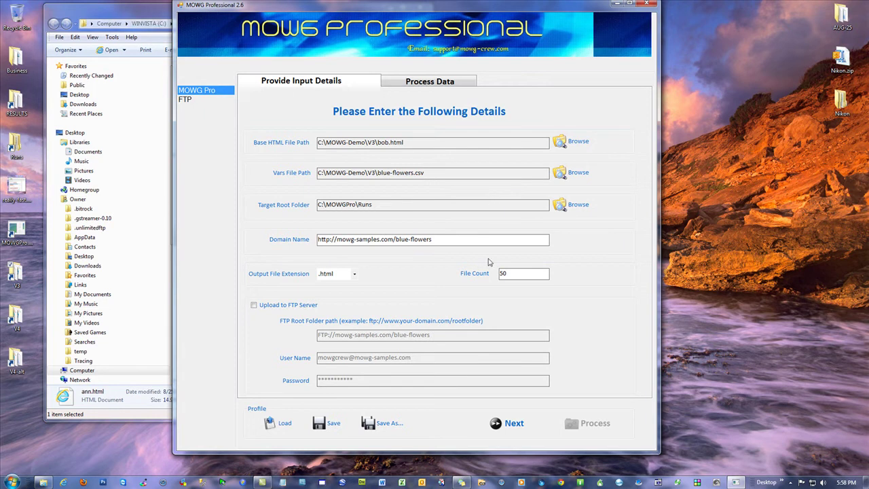
- Try file counts of 200 and 1000, and return the file count to 50
{"action": "double_click", "coordinate": [517, 273]}
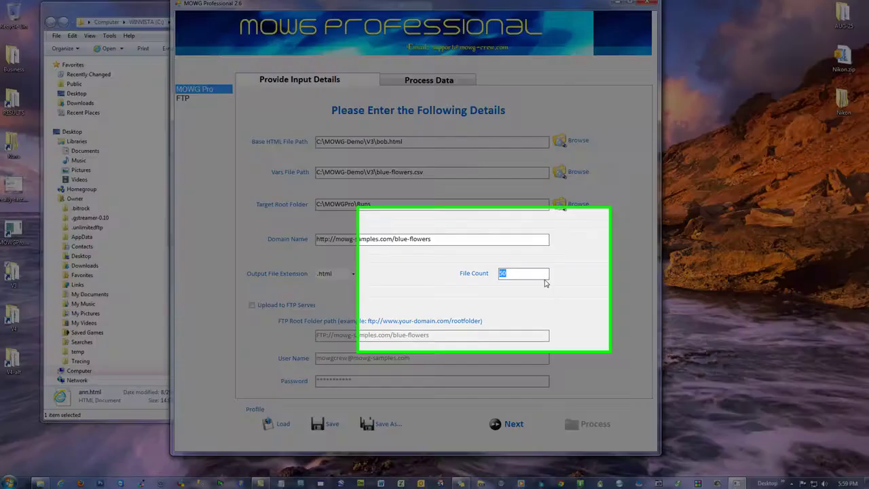
{"action": "left_click", "coordinate": [529, 274]}
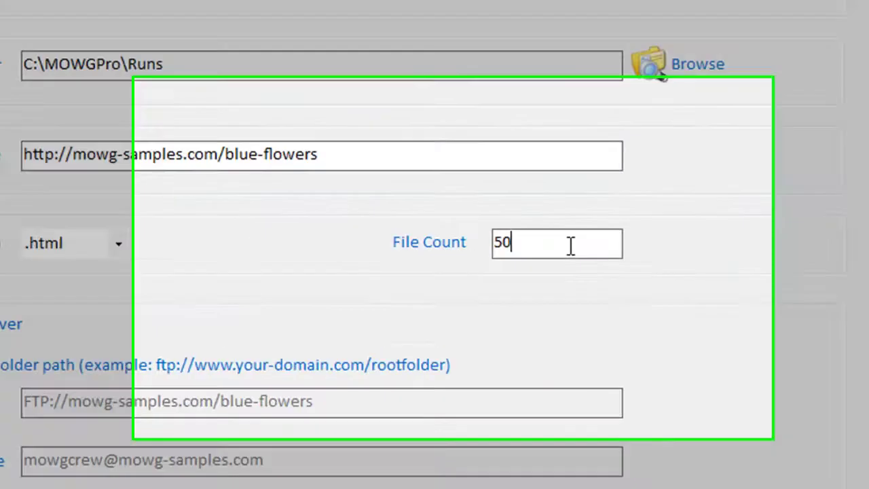
{"action": "double_click", "coordinate": [576, 229]}
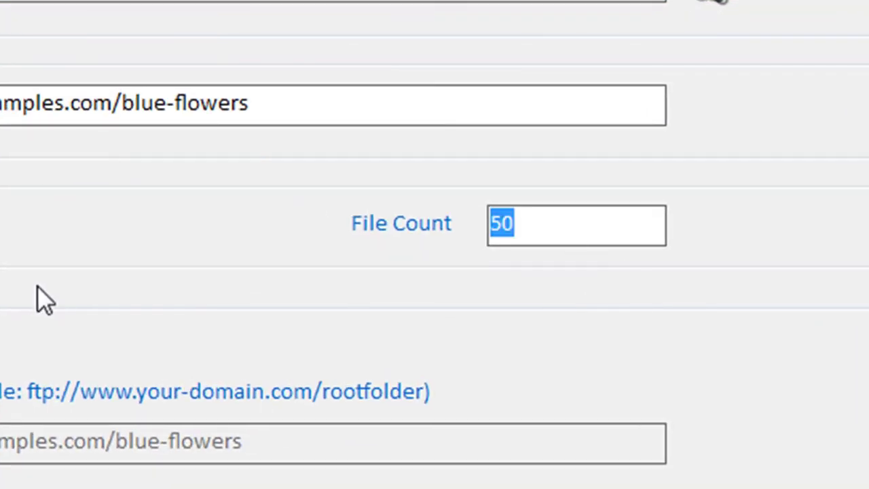
{"action": "type", "text": "200"}
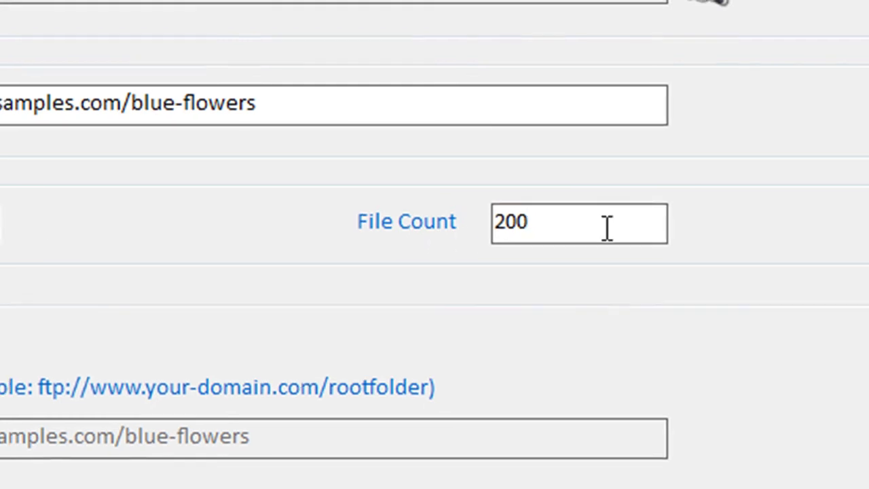
{"action": "double_click", "coordinate": [616, 238]}
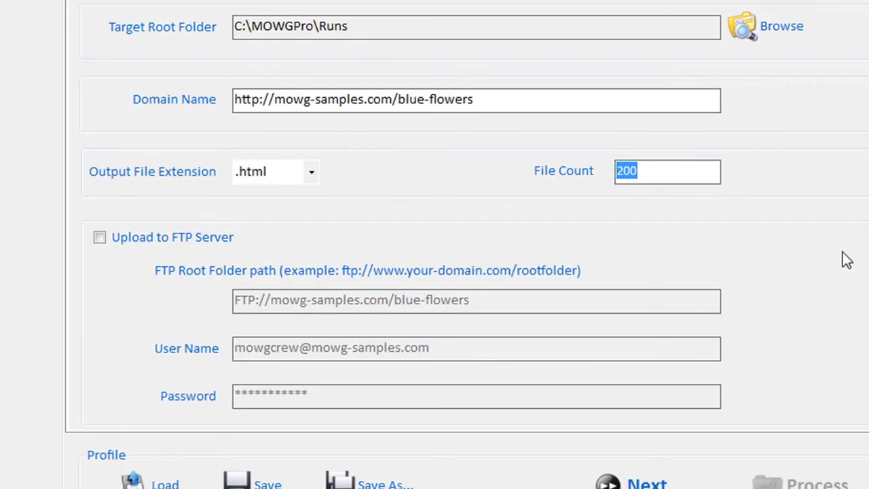
{"action": "type", "text": "1000"}
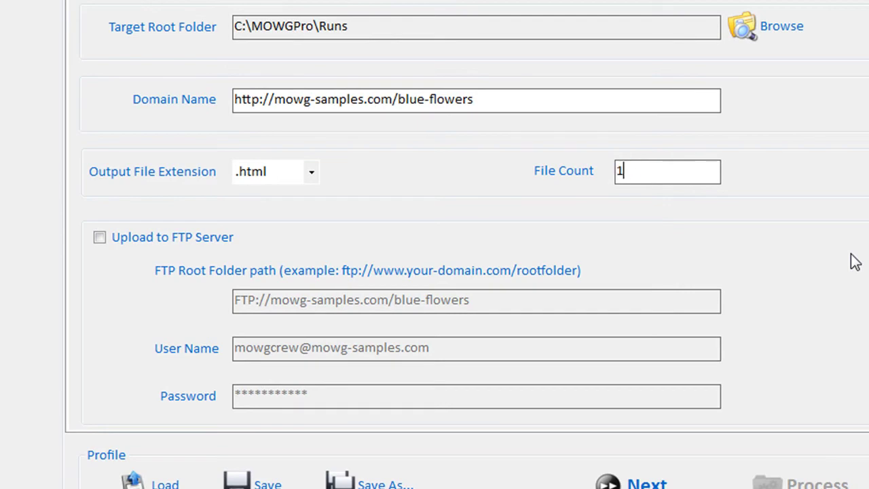
{"action": "double_click", "coordinate": [677, 169]}
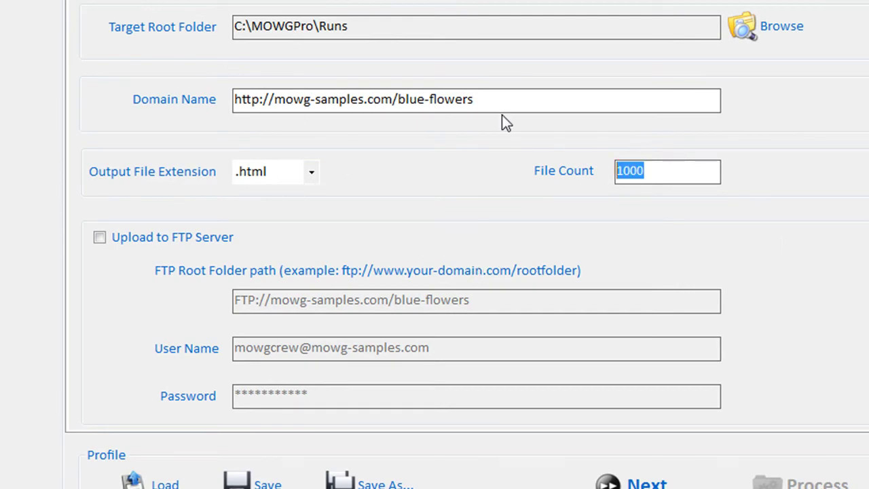
{"action": "type", "text": "200"}
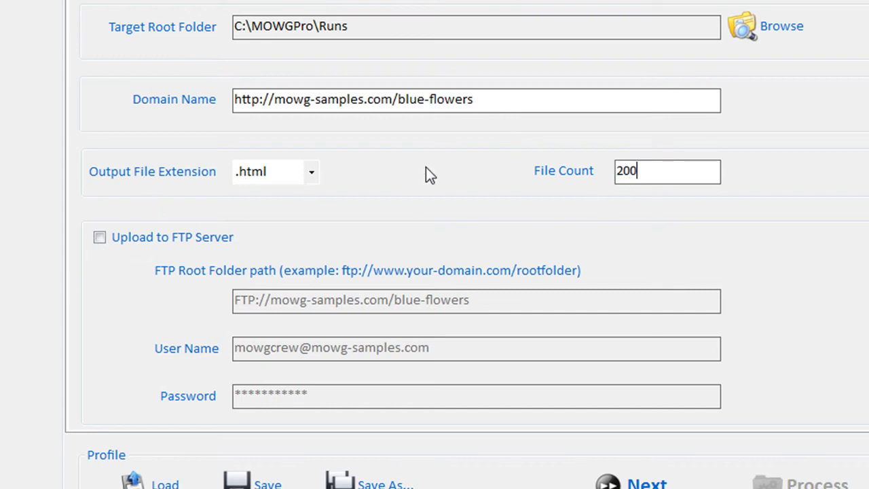
{"action": "double_click", "coordinate": [699, 171]}
{"action": "type", "text": "50"}
{"action": "double_click", "coordinate": [647, 171]}
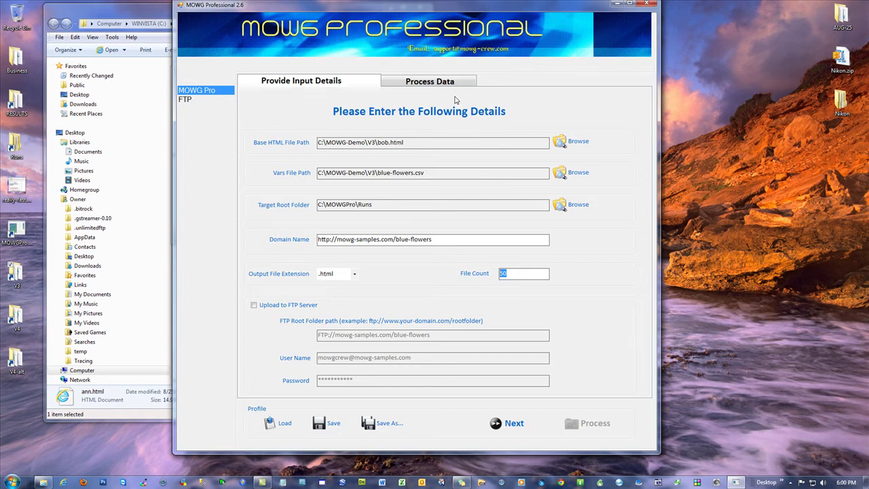
- Enable the FTP upload to compare the blue-flowers subfolder in the domain name and FTP root folder path, and turn the upload off again
{"action": "left_click", "coordinate": [253, 304]}
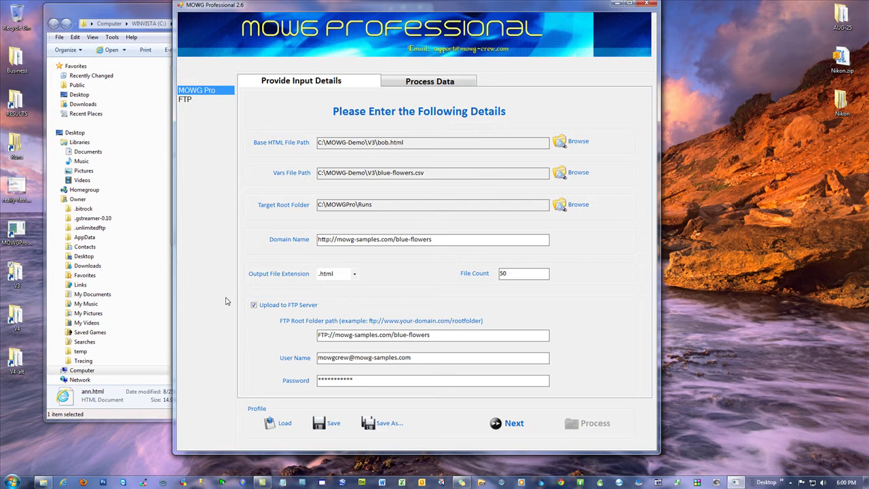
{"action": "left_click_drag", "start_coordinate": [437, 239], "coordinate": [397, 240]}
{"action": "left_click_drag", "start_coordinate": [439, 334], "coordinate": [389, 337]}
{"action": "left_click", "coordinate": [421, 240]}
{"action": "left_click_drag", "start_coordinate": [439, 240], "coordinate": [396, 240]}
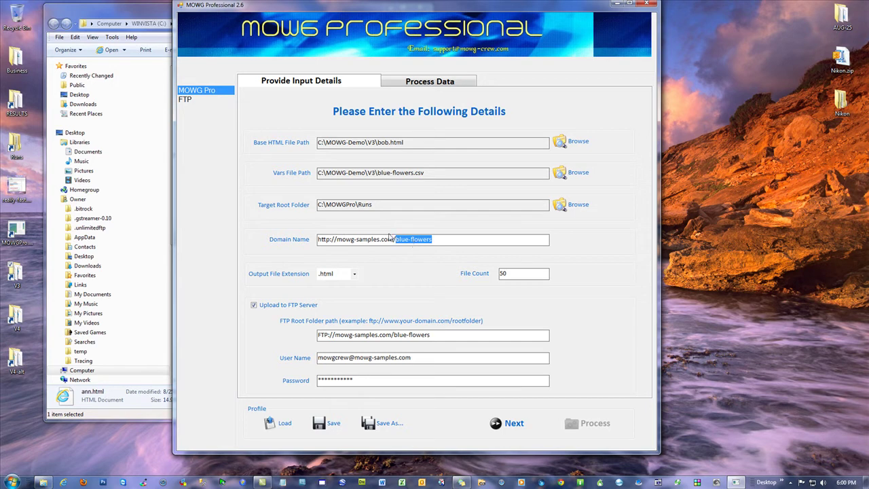
{"action": "left_click", "coordinate": [254, 306]}
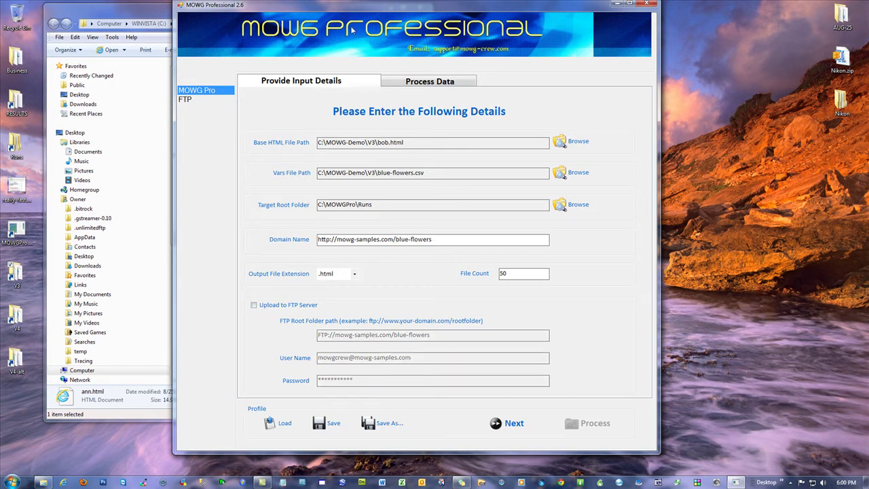
{"action": "left_click", "coordinate": [254, 306]}
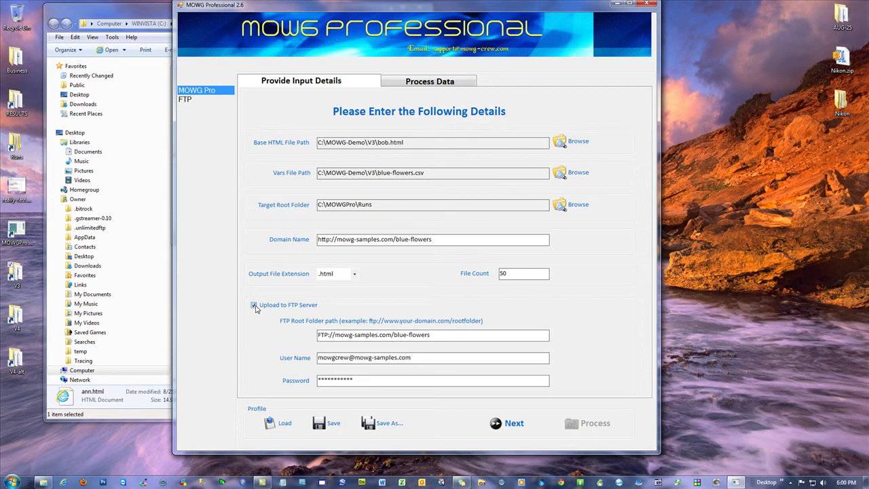
{"action": "left_click", "coordinate": [254, 306]}
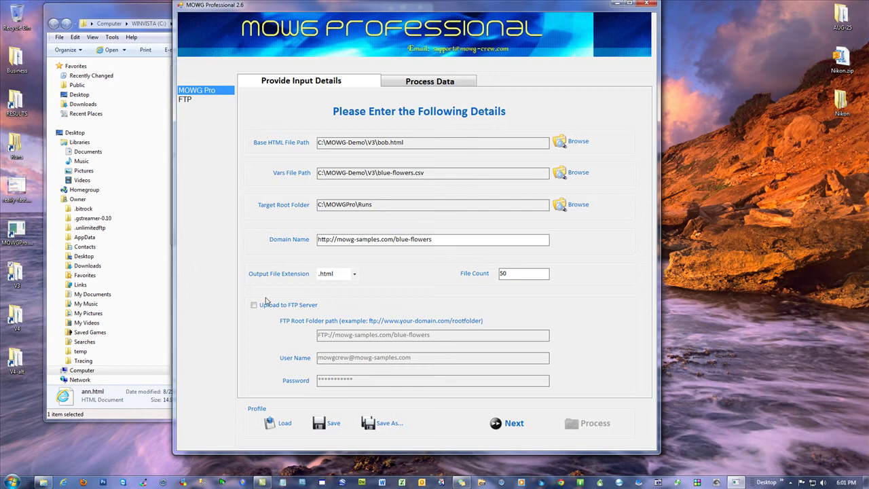
- Mark both var6 and var2 as keywords among the vars that define the folder structure
{"action": "left_click", "coordinate": [509, 426]}
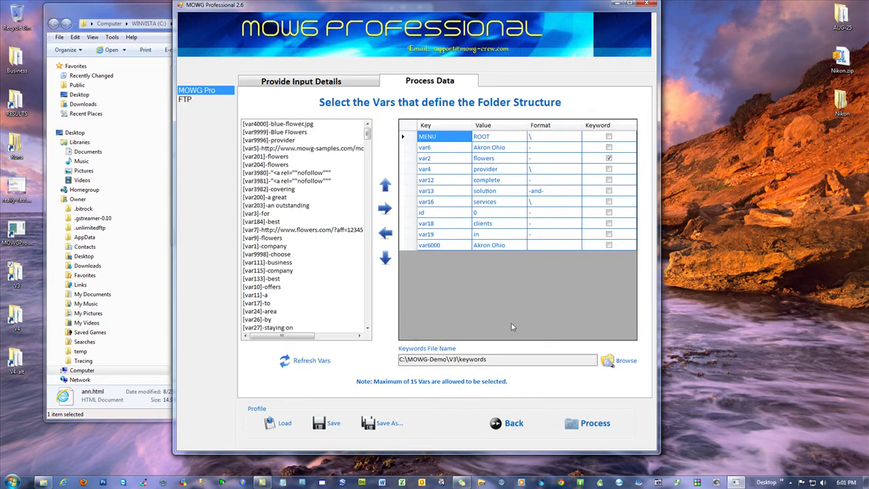
{"action": "left_click", "coordinate": [609, 157]}
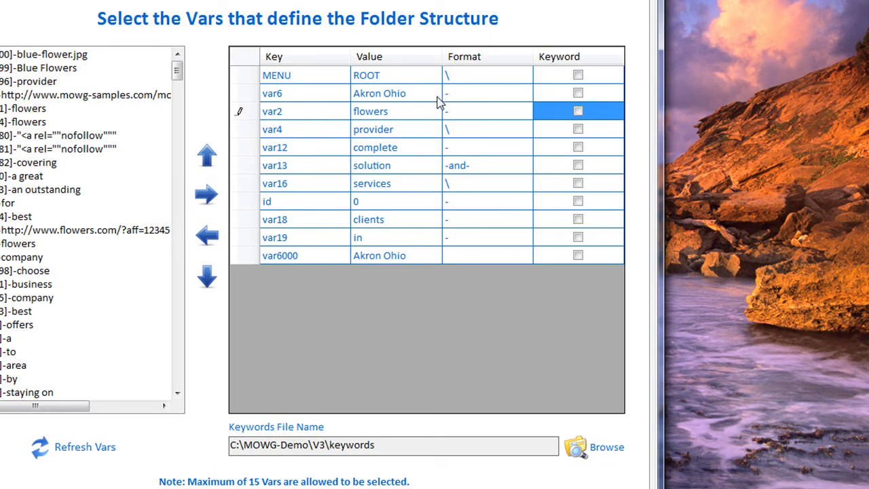
{"action": "left_click", "coordinate": [577, 93]}
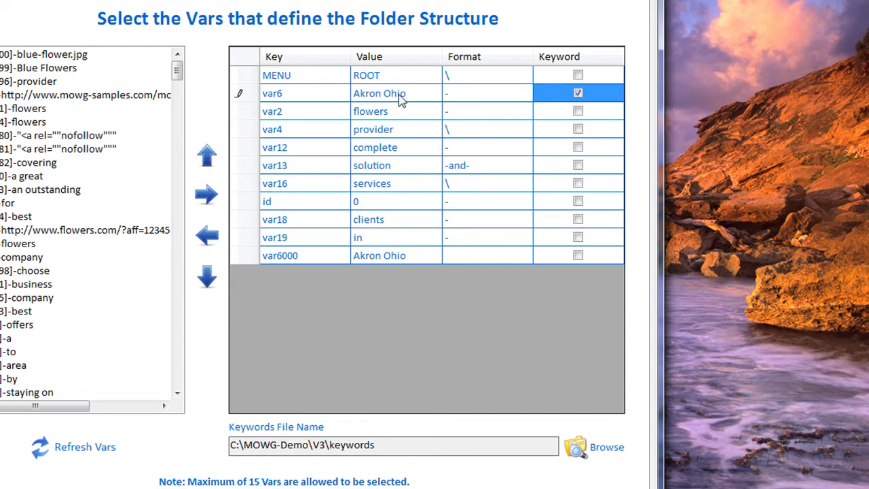
{"action": "left_click", "coordinate": [578, 112]}
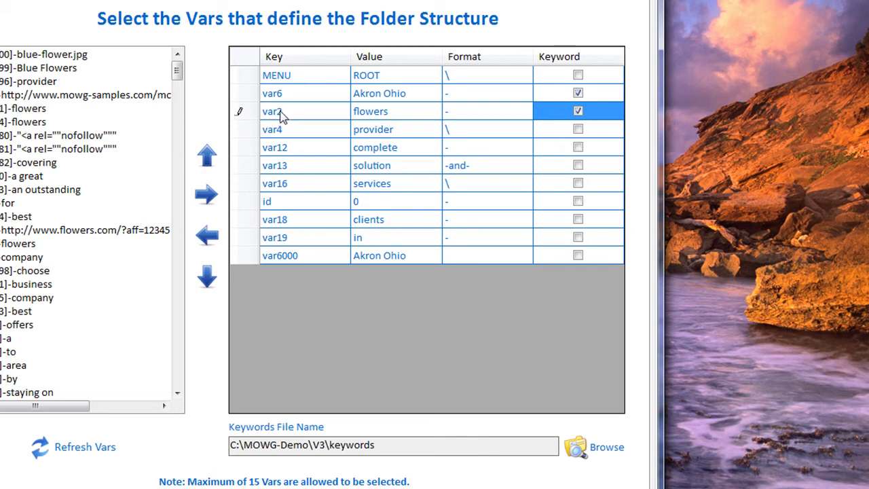
- Try to clear the keywords file path and undo the deletion
{"action": "triple_click", "coordinate": [315, 446]}
{"action": "key", "text": "Delete"}
{"action": "key", "text": "ctrl+z"}
{"action": "left_click", "coordinate": [388, 448]}
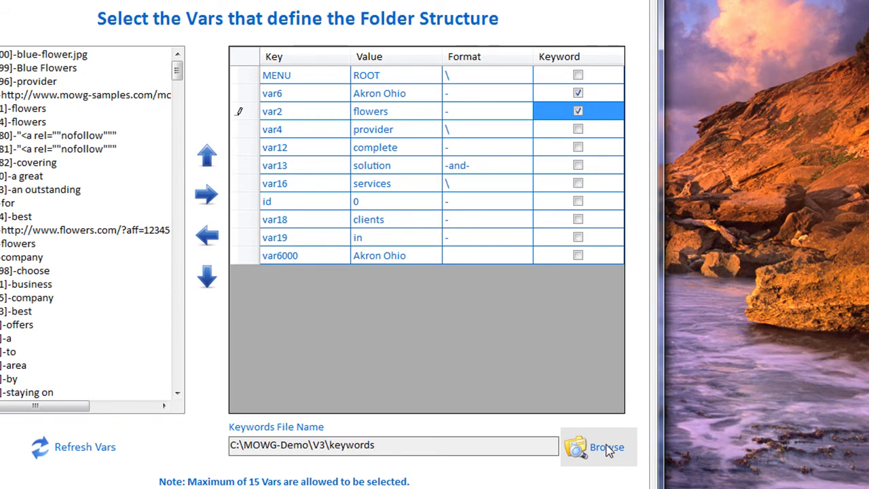
- Browse for the keyword folder and select MOWG-Demo on the C: drive
{"action": "left_click", "coordinate": [607, 448]}
{"action": "left_click_drag", "start_coordinate": [429, 121], "coordinate": [239, 0]}
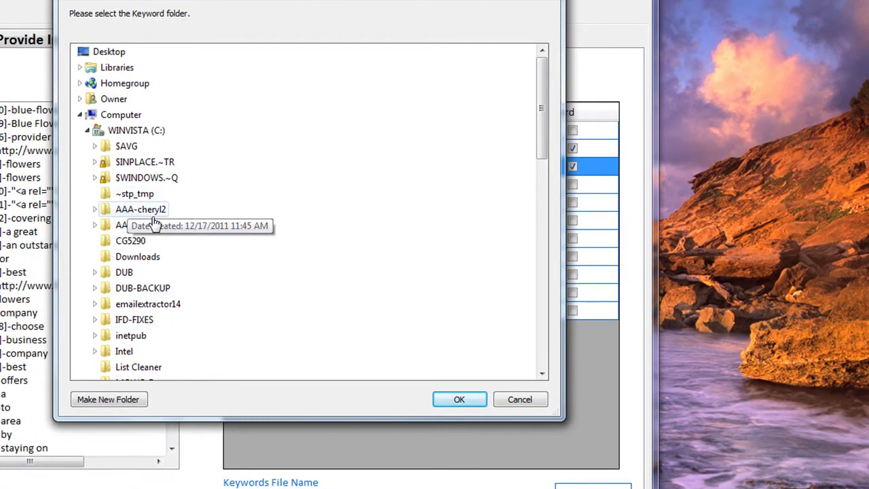
{"action": "left_click", "coordinate": [80, 115]}
{"action": "left_click", "coordinate": [80, 116]}
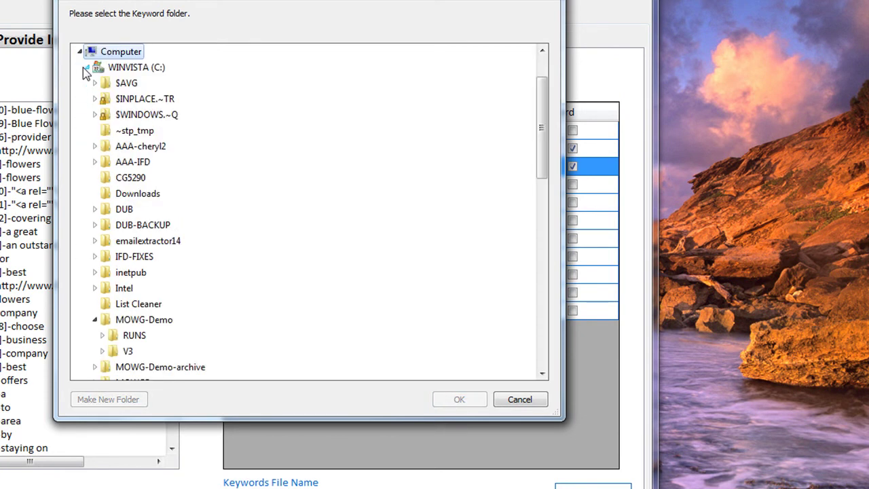
{"action": "left_click", "coordinate": [84, 67]}
{"action": "left_click", "coordinate": [87, 130]}
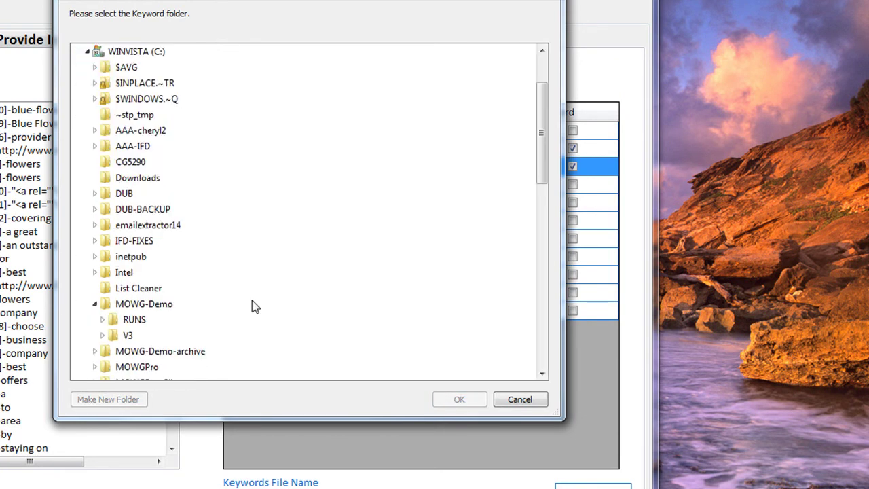
{"action": "scroll", "coordinate": [150, 256], "scroll_direction": "down", "scroll_amount": 1}
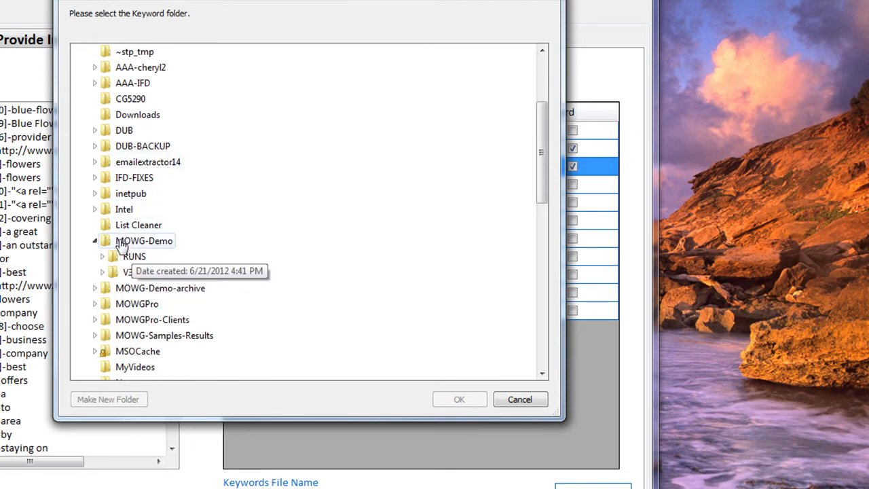
{"action": "left_click", "coordinate": [122, 245]}
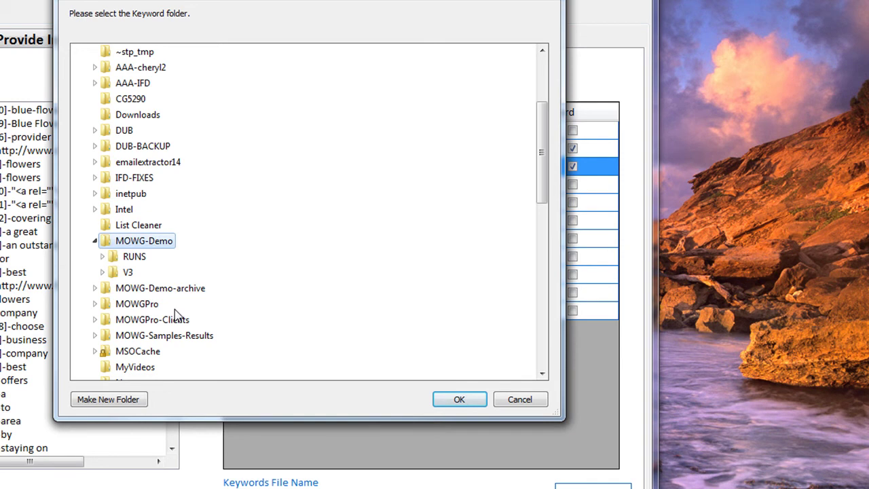
- Create a folder named keywords inside the V3 folder and choose it as the keyword folder
{"action": "left_click", "coordinate": [102, 271]}
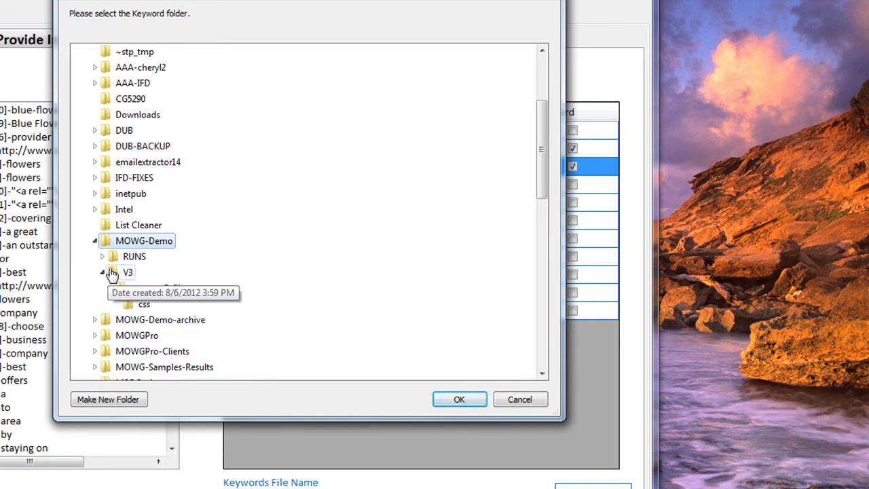
{"action": "left_click", "coordinate": [104, 272]}
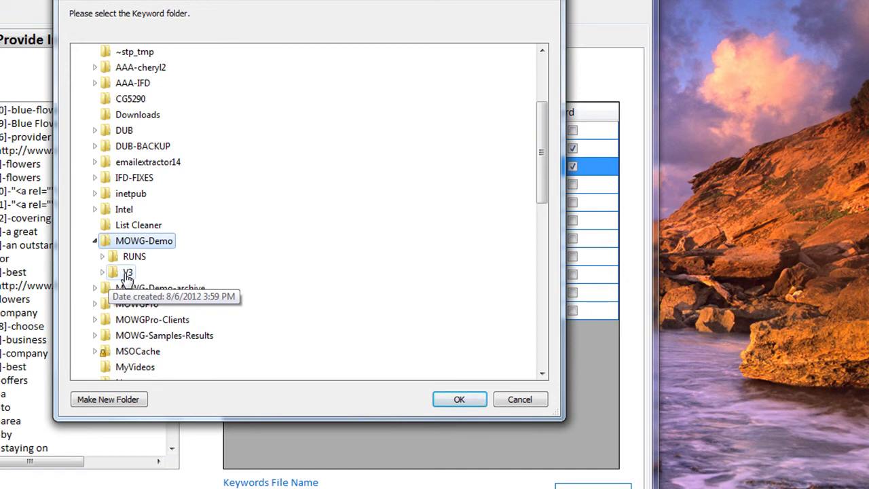
{"action": "left_click", "coordinate": [103, 275]}
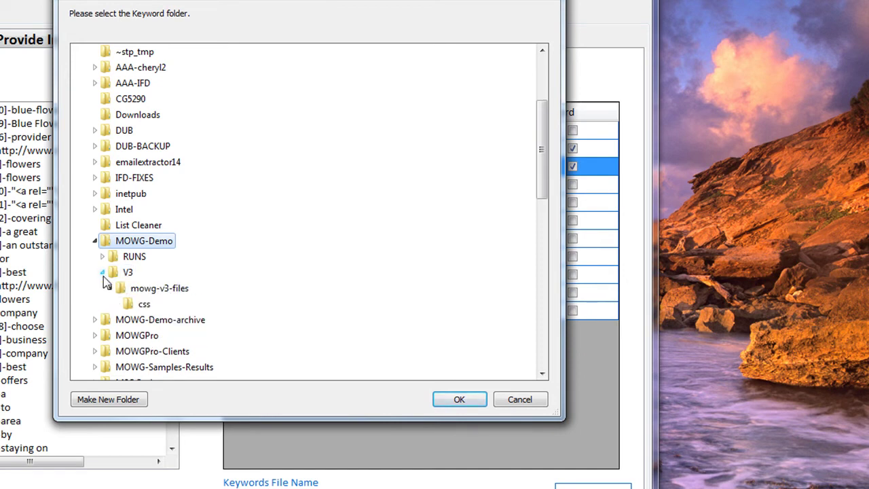
{"action": "left_click", "coordinate": [124, 272]}
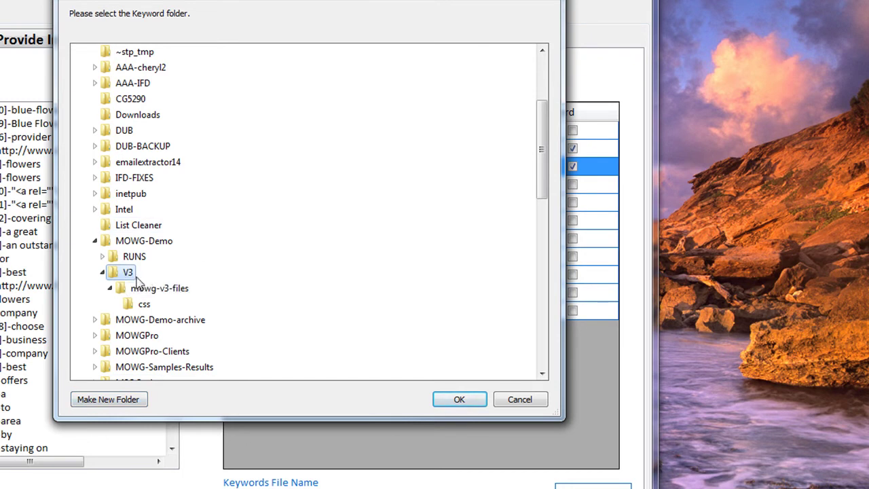
{"action": "left_click", "coordinate": [134, 402]}
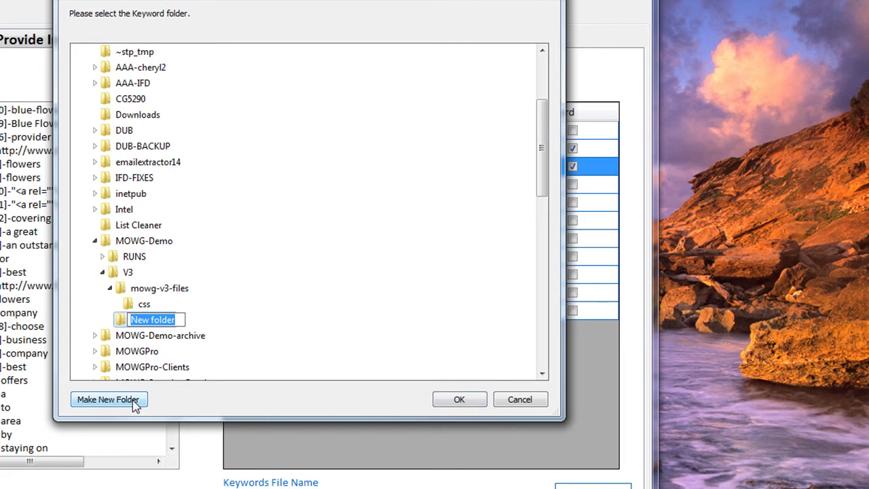
{"action": "type", "text": "keywords"}
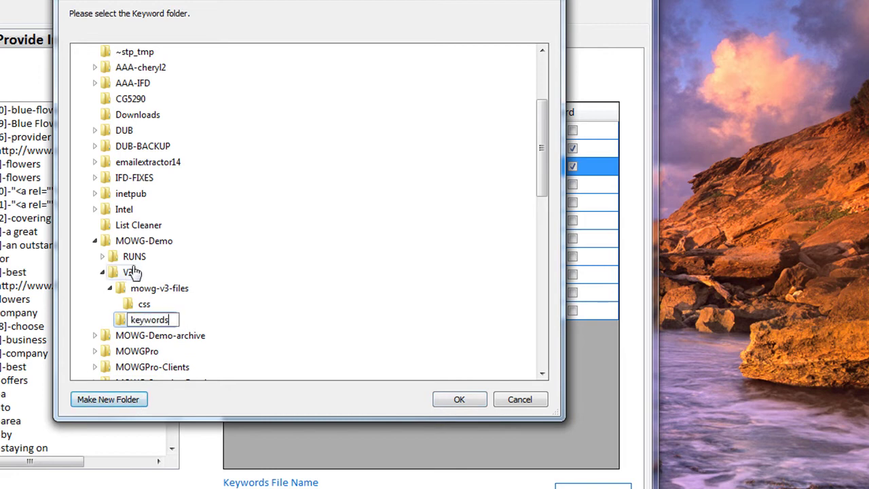
{"action": "key", "text": "Return"}
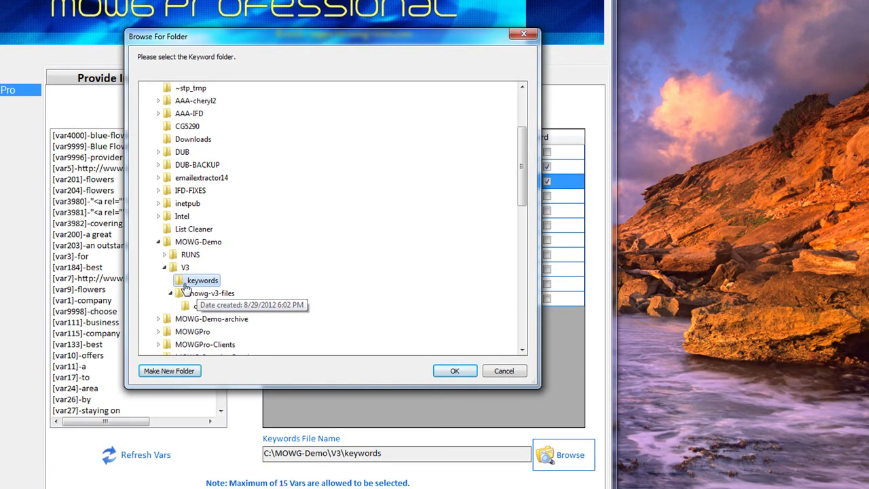
{"action": "left_click", "coordinate": [460, 375]}
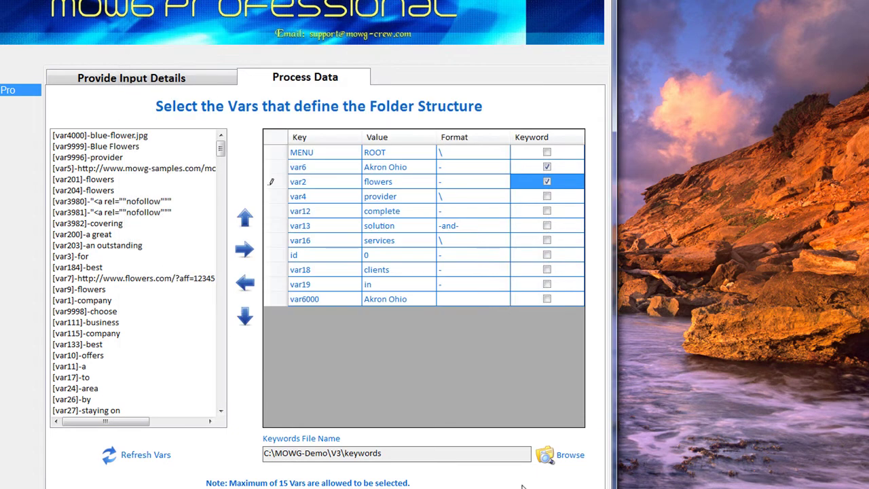
- Compare the keywords file path with the keywords folder inside V3 in File Explorer
{"action": "triple_click", "coordinate": [400, 448]}
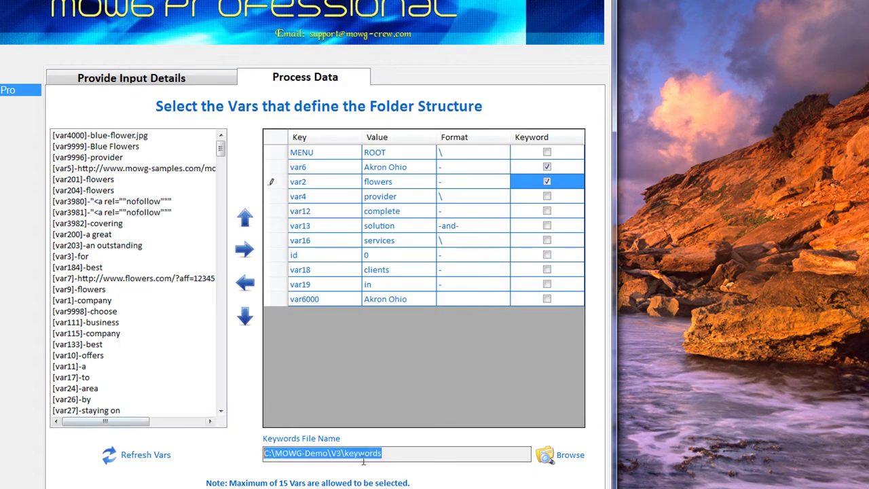
{"action": "left_click", "coordinate": [407, 453]}
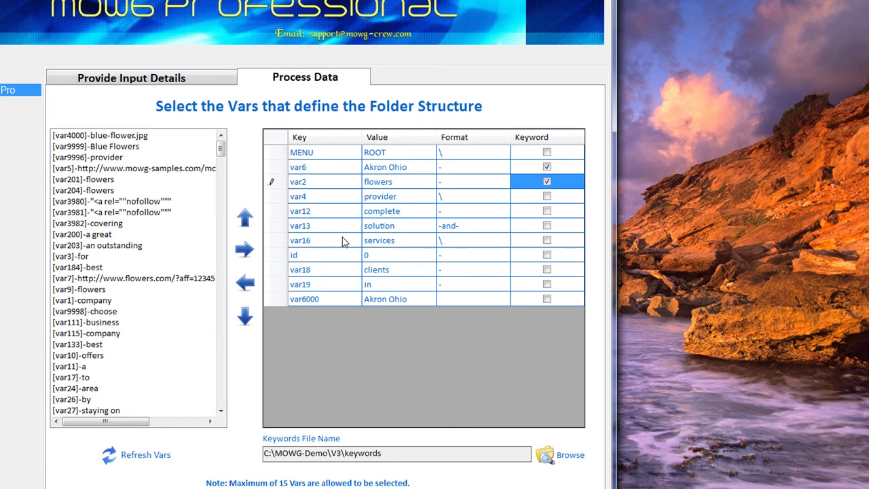
{"action": "left_click", "coordinate": [346, 453]}
{"action": "left_click_drag", "start_coordinate": [392, 453], "coordinate": [350, 453]}
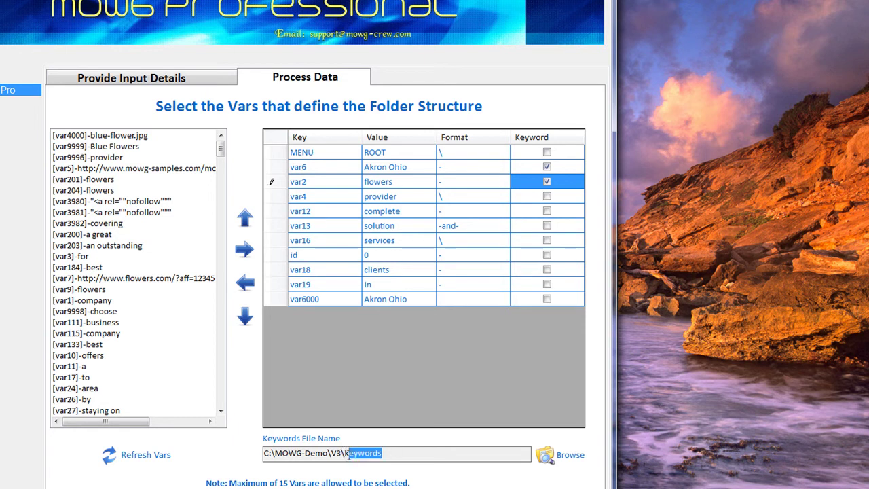
{"action": "key", "text": "End"}
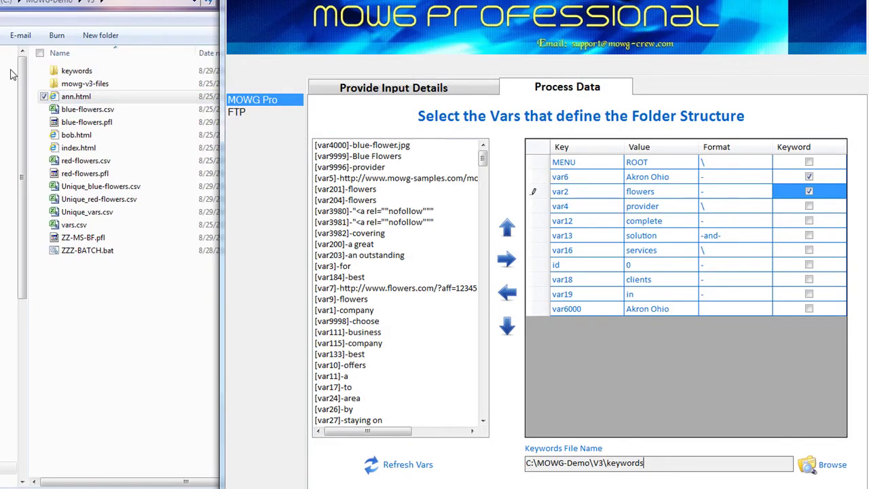
{"action": "double_click", "coordinate": [68, 71]}
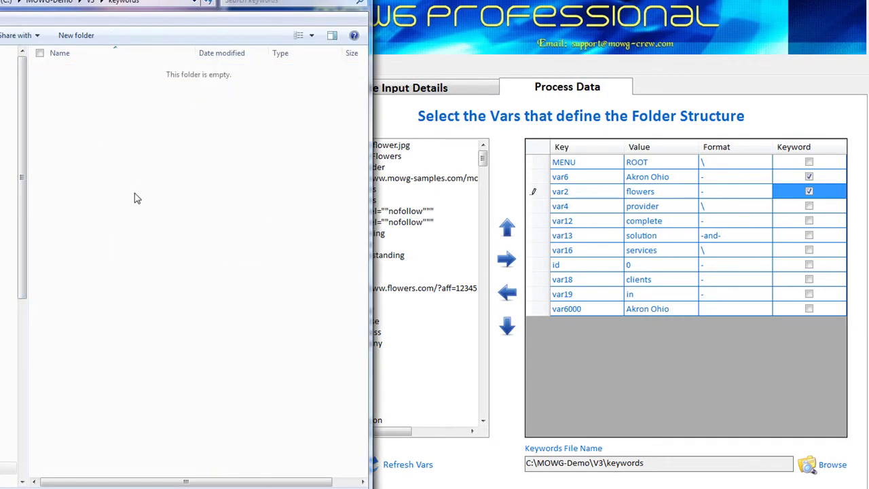
{"action": "left_click", "coordinate": [90, 1]}
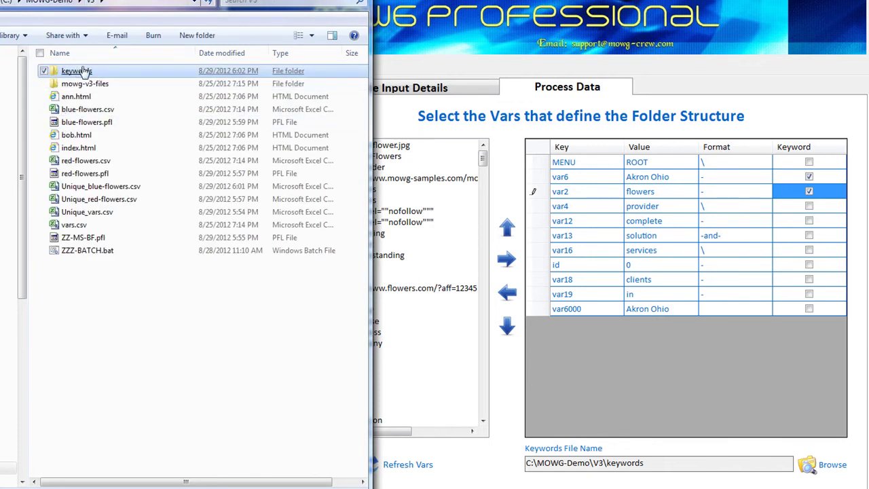
- Return to MOWG Professional and close it, saving the changes to the blue-flowers profile
{"action": "left_click", "coordinate": [670, 464]}
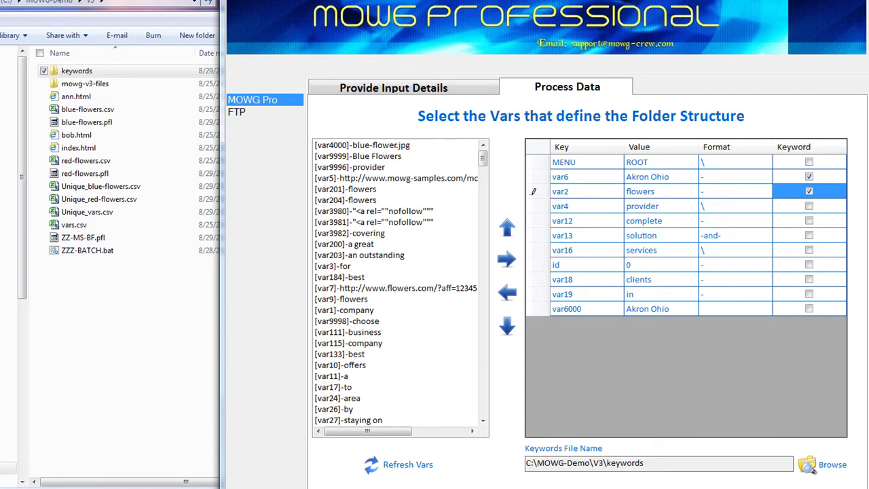
{"action": "key", "text": "alt+F4"}
{"action": "left_click", "coordinate": [358, 336]}
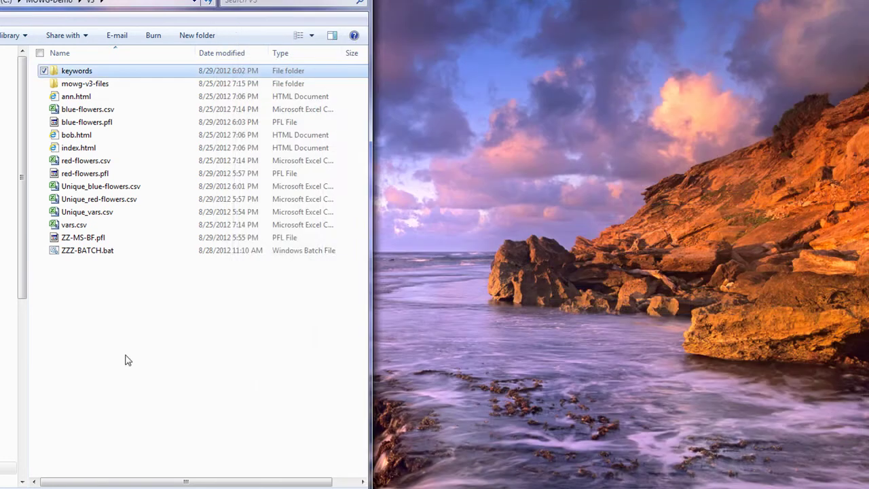
- Reopen MOWG Professional from the V3 folder, load the ZZ-MS-BF.pfl profile and mark var6 as a keyword
{"action": "double_click", "coordinate": [78, 239]}
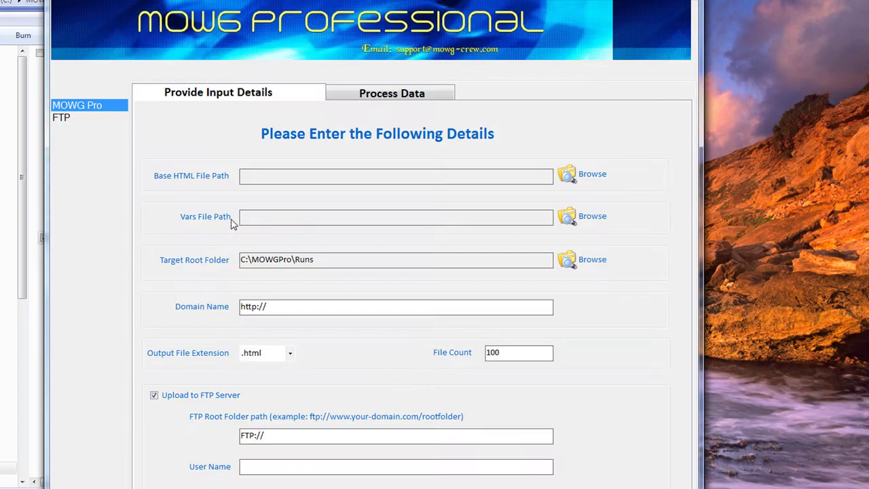
{"action": "key", "text": "ctrl+o"}
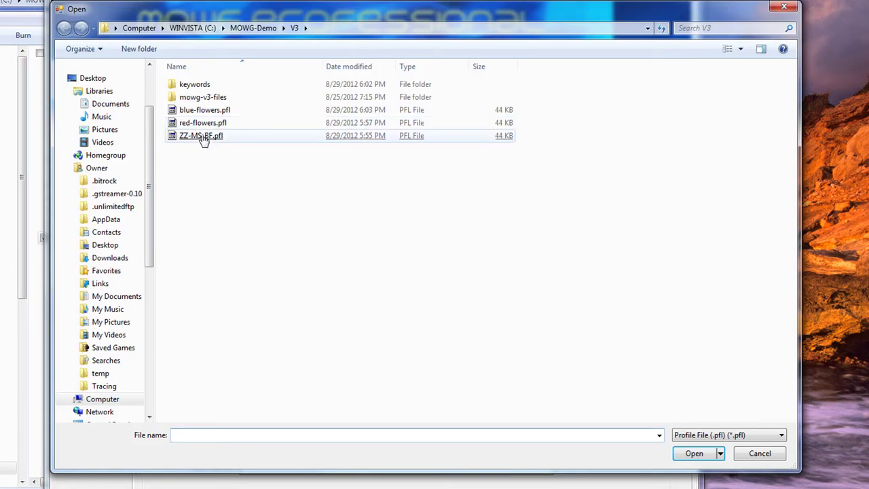
{"action": "double_click", "coordinate": [202, 137]}
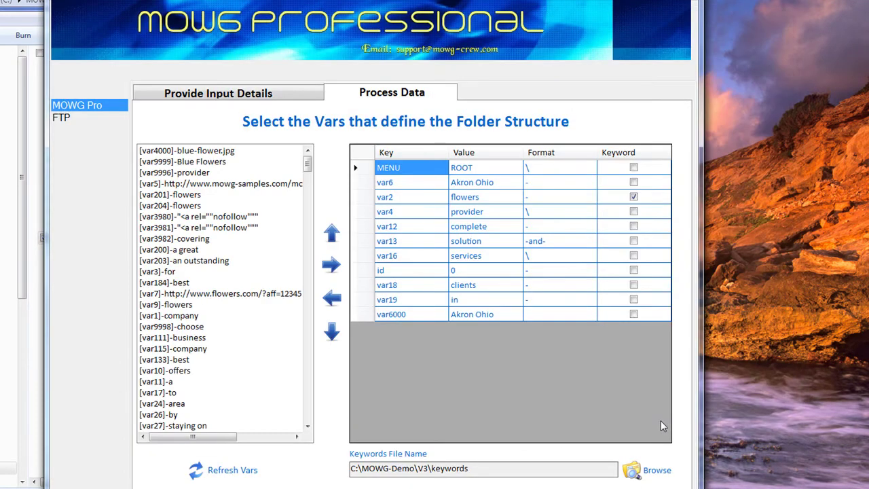
{"action": "left_click", "coordinate": [633, 182]}
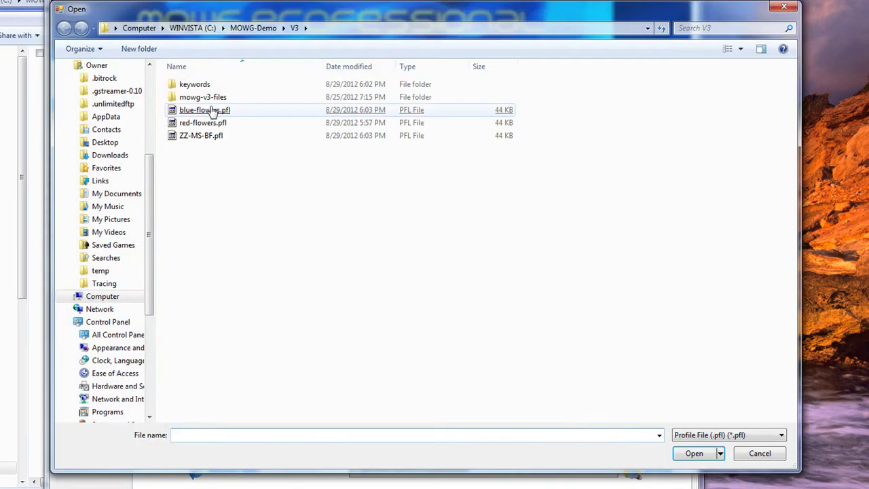
- Open blue-flowers.pfl and red-flowers.pfl in turn, marking var6 as a keyword alongside var2 in the red-flowers profile
{"action": "double_click", "coordinate": [204, 111]}
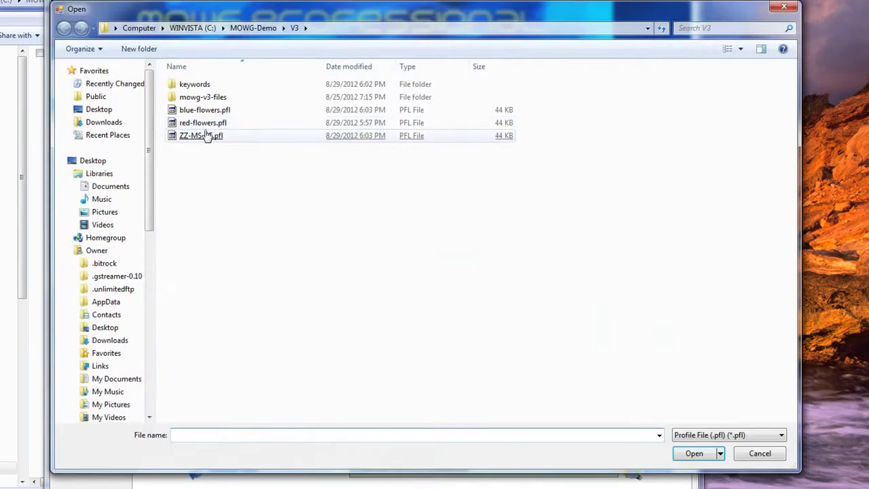
{"action": "double_click", "coordinate": [203, 122]}
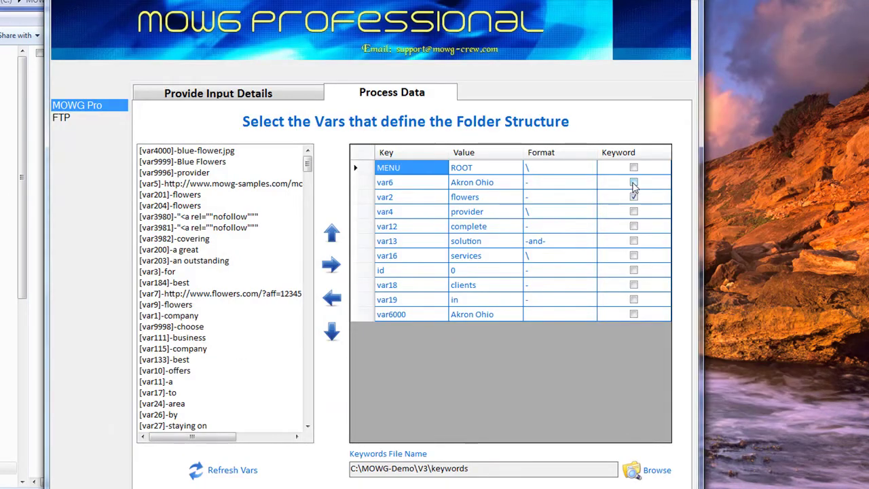
{"action": "left_click", "coordinate": [633, 182]}
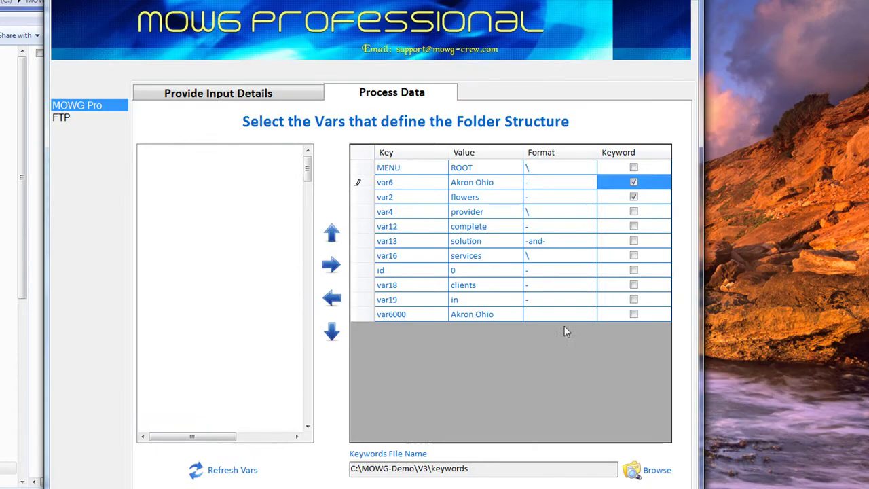
{"action": "left_click", "coordinate": [633, 197]}
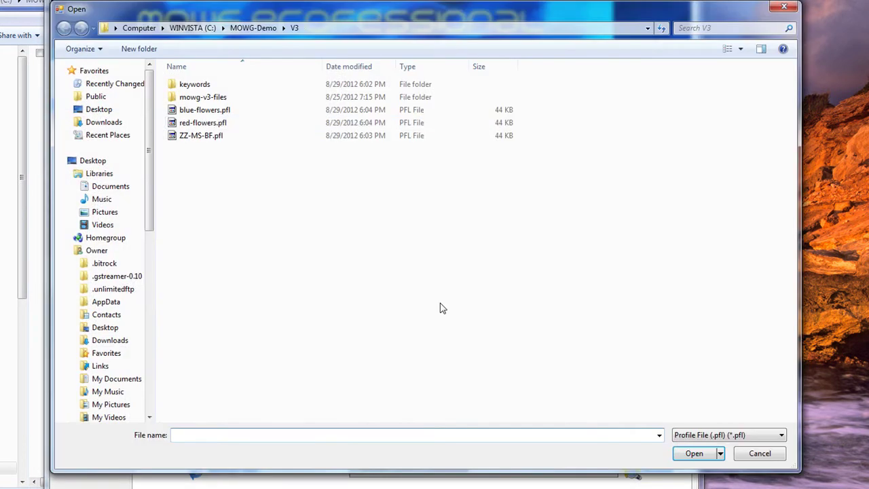
- Load ZZ-MS-BF.pfl again with var6 marked as a keyword, and process its data into HTML files
{"action": "left_click", "coordinate": [201, 138]}
{"action": "double_click", "coordinate": [200, 137]}
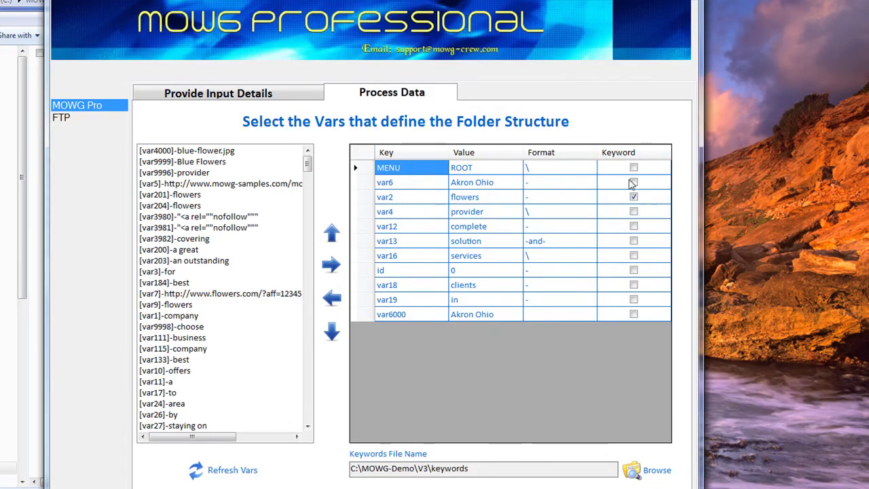
{"action": "left_click", "coordinate": [634, 183]}
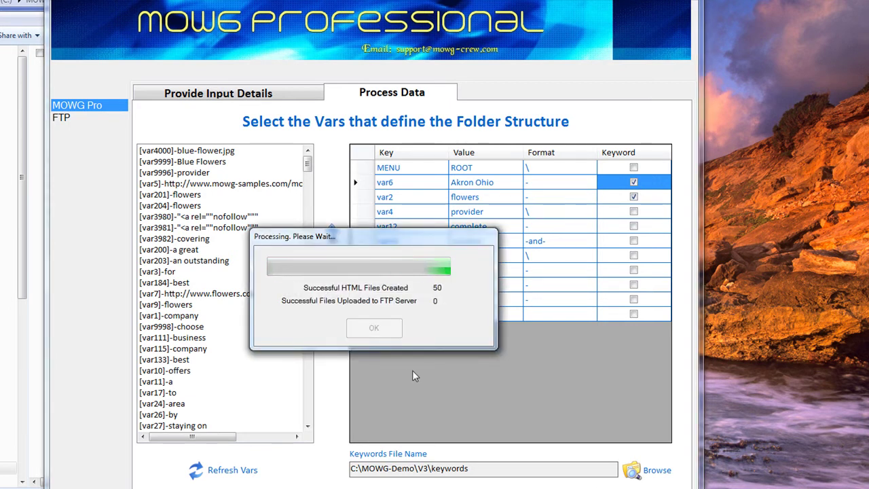
{"action": "left_click", "coordinate": [368, 327]}
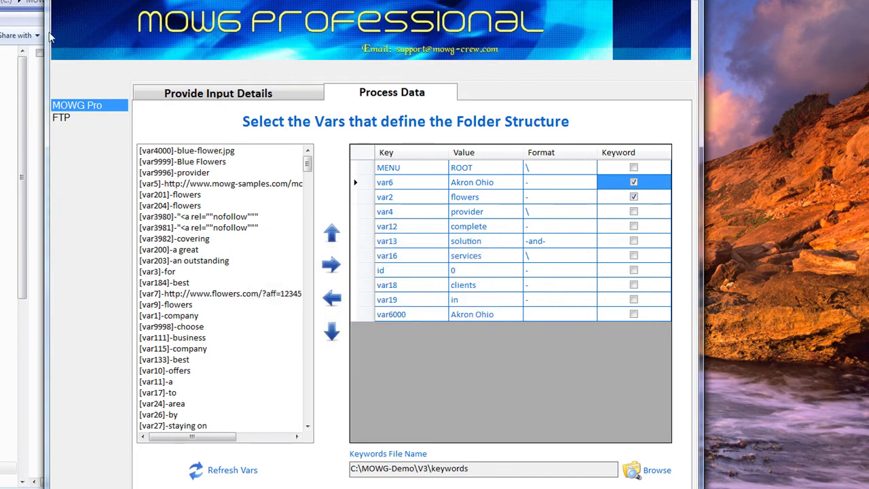
- Open the V3 keywords folder in File Explorer to check for the generated keyword file, and close MOWG Professional
{"action": "left_click", "coordinate": [30, 380]}
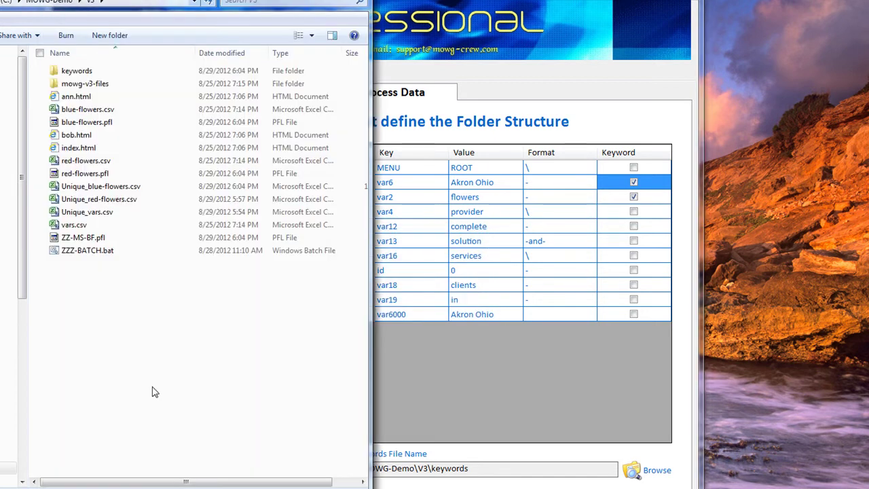
{"action": "double_click", "coordinate": [77, 72]}
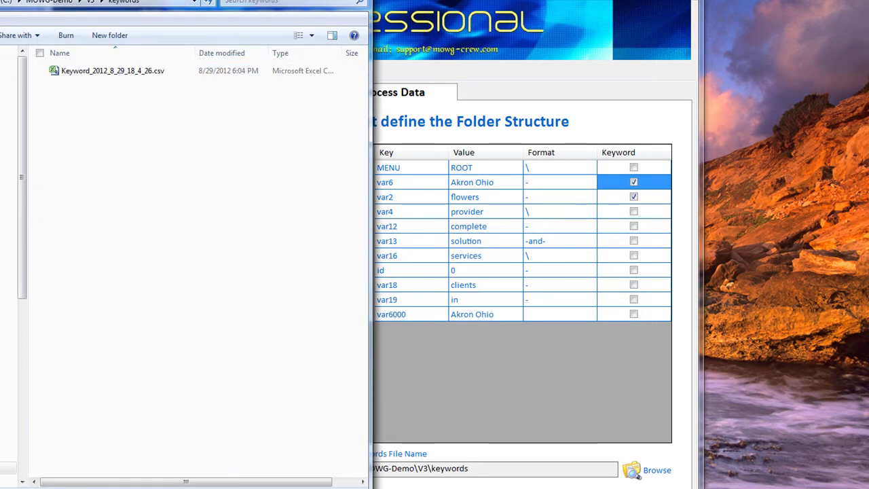
{"action": "left_click", "coordinate": [466, 397]}
{"action": "key", "text": "alt+F4"}
{"action": "left_click", "coordinate": [356, 337]}
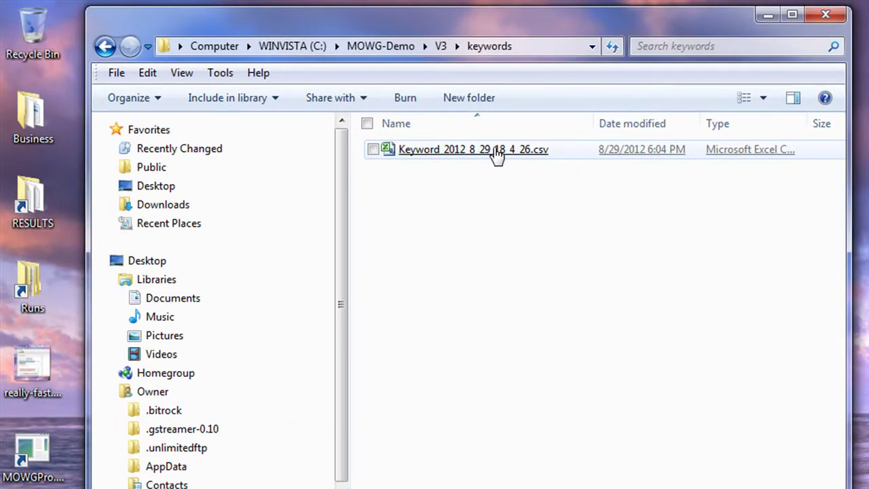
- Open Keyword_2012_8_29_18_4_26.csv from the keywords folder in Excel and autofit the widths of columns A and B
{"action": "left_click", "coordinate": [497, 152]}
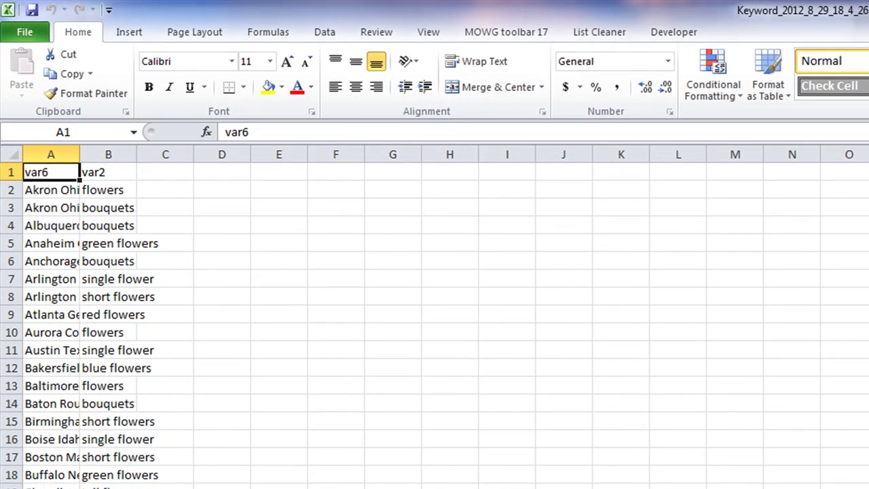
{"action": "double_click", "coordinate": [79, 153]}
{"action": "left_click", "coordinate": [740, 347]}
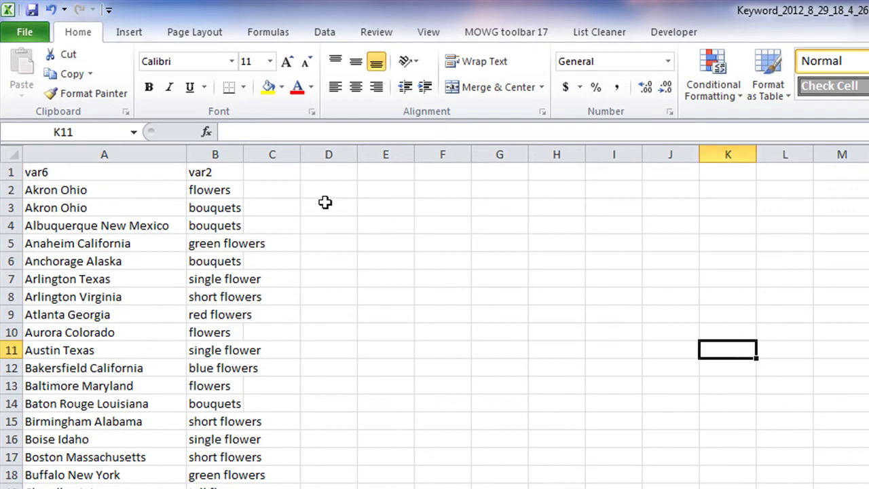
{"action": "double_click", "coordinate": [248, 156]}
{"action": "left_click", "coordinate": [589, 419]}
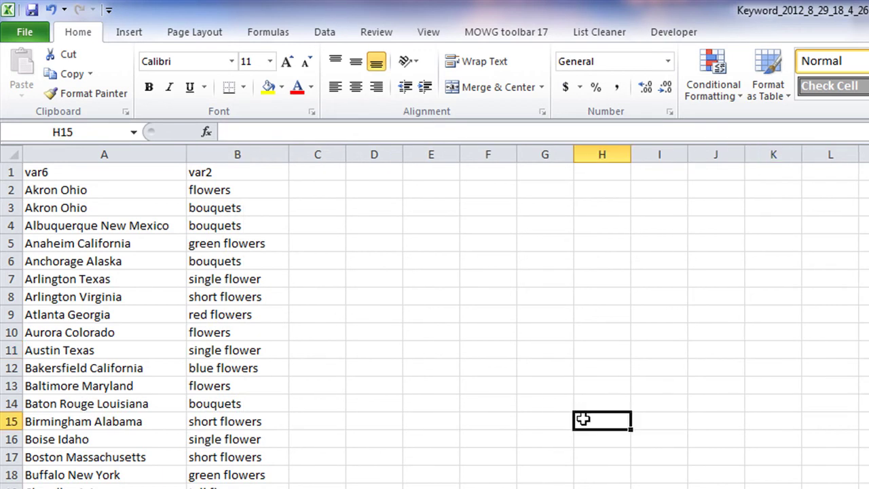
- Examine how the var6 cities in column A pair with the var2 flower terms in column B in the first rows
{"action": "left_click", "coordinate": [112, 189]}
{"action": "left_click_drag", "start_coordinate": [136, 191], "coordinate": [246, 187]}
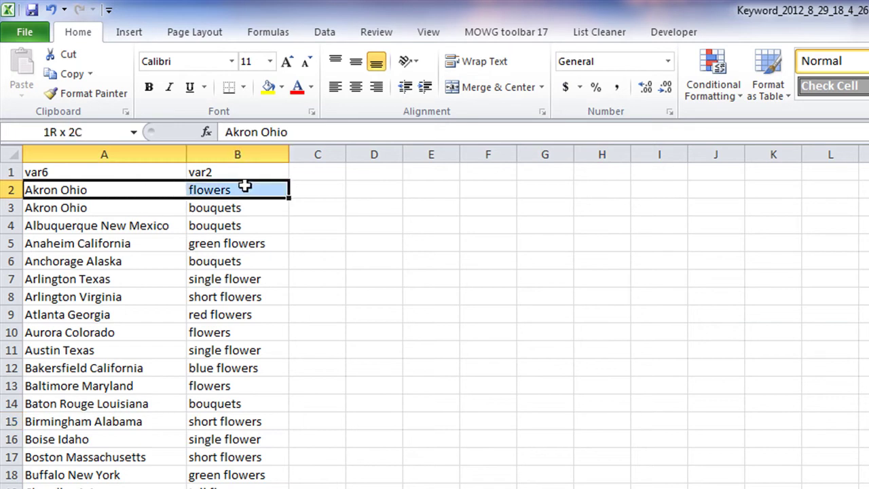
{"action": "left_click_drag", "start_coordinate": [136, 213], "coordinate": [208, 203]}
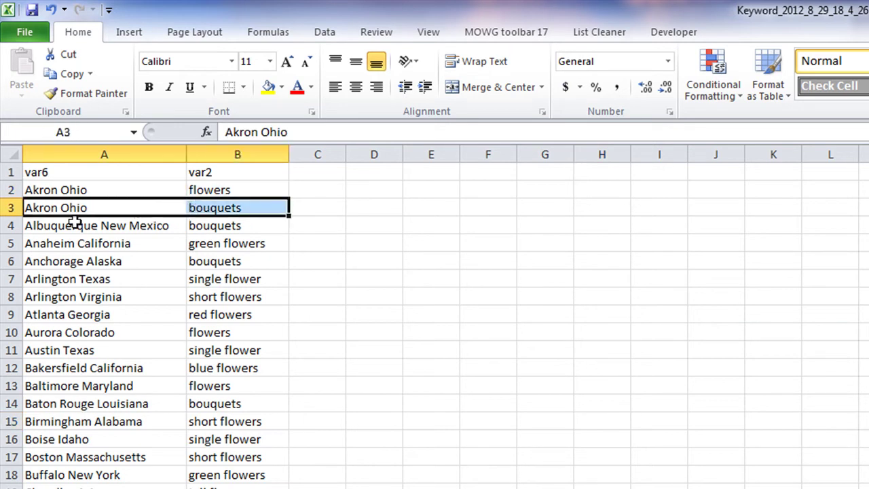
{"action": "left_click_drag", "start_coordinate": [88, 225], "coordinate": [231, 225]}
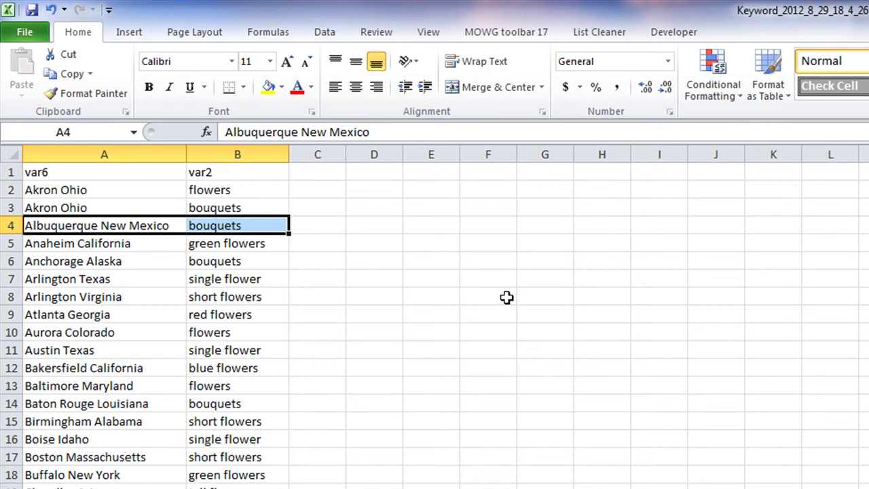
{"action": "left_click", "coordinate": [507, 297]}
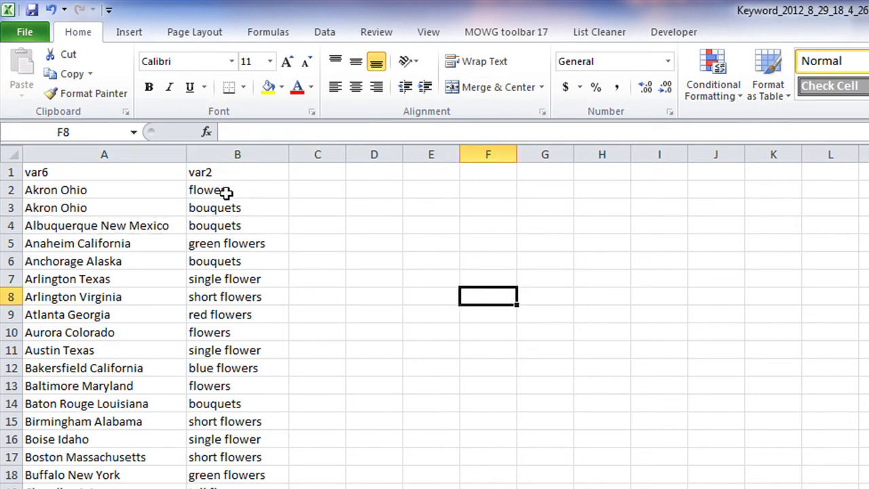
{"action": "left_click", "coordinate": [228, 191]}
{"action": "left_click", "coordinate": [117, 192]}
{"action": "left_click", "coordinate": [227, 210]}
{"action": "left_click", "coordinate": [131, 211]}
{"action": "left_click", "coordinate": [505, 384]}
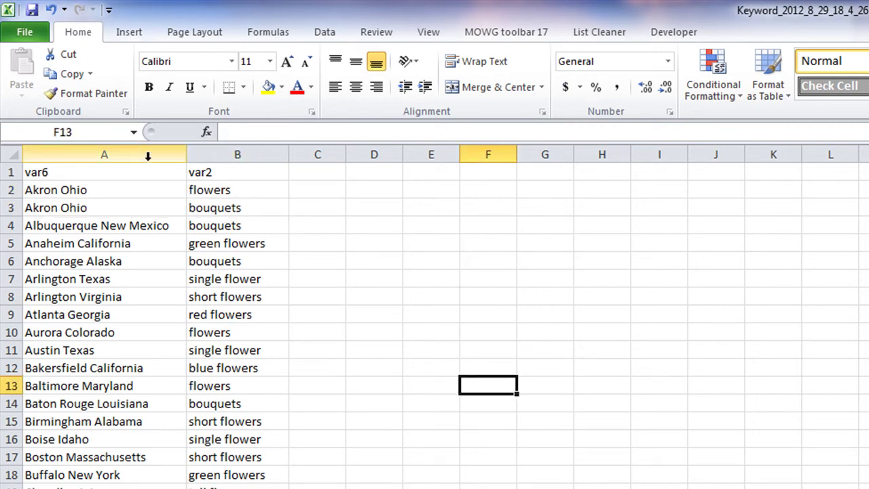
- Copy columns A and B and paste them into the sheet starting at cell E1
{"action": "left_click_drag", "start_coordinate": [148, 156], "coordinate": [193, 155]}
{"action": "right_click", "coordinate": [185, 294]}
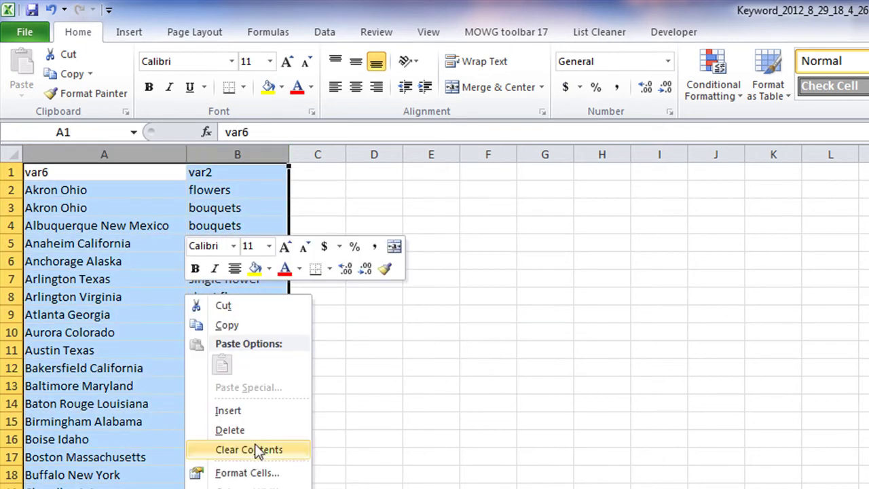
{"action": "left_click", "coordinate": [248, 332]}
{"action": "right_click", "coordinate": [433, 175]}
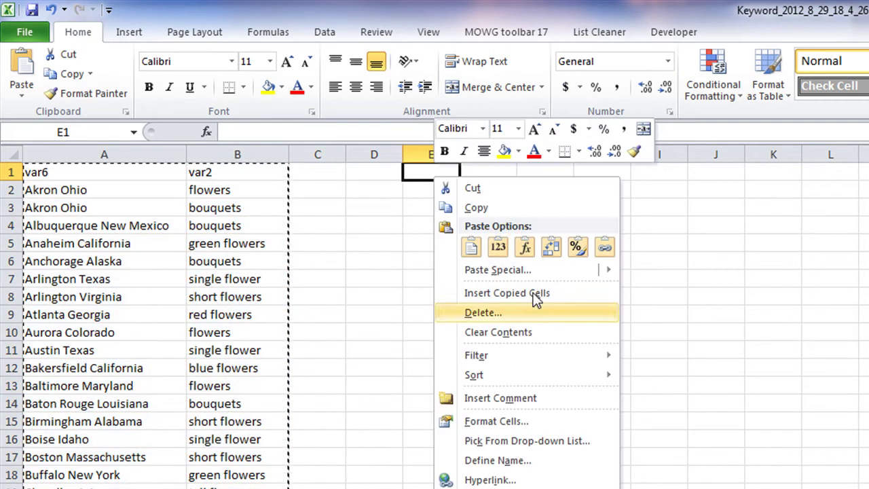
{"action": "left_click", "coordinate": [479, 249]}
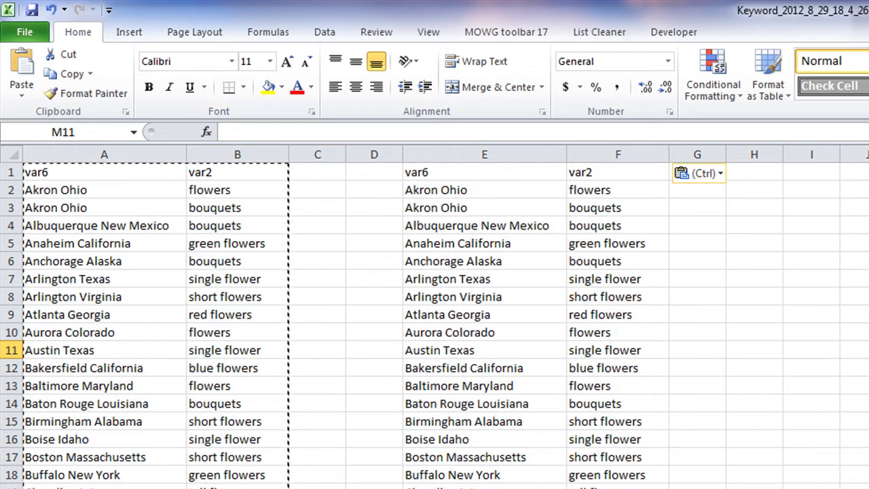
- Move the copied var6 column from column E to column G, after the var2 column, and compare both column pairs
{"action": "left_click", "coordinate": [477, 150]}
{"action": "right_click", "coordinate": [452, 253]}
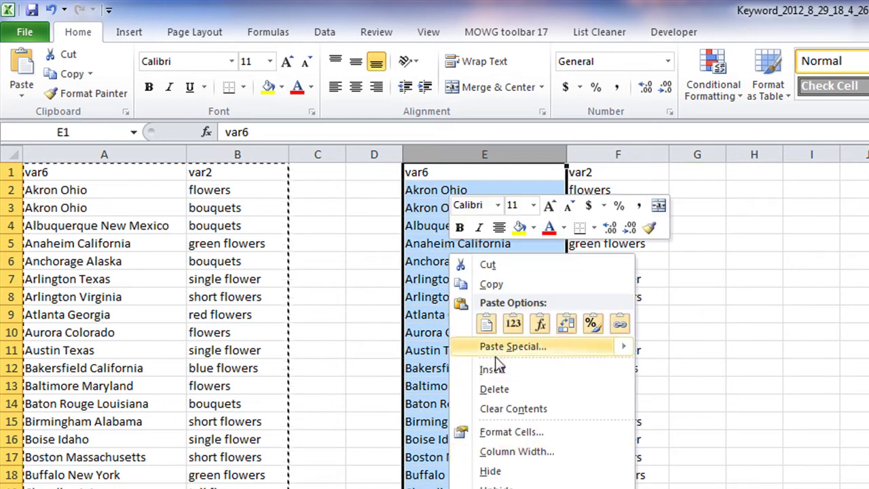
{"action": "left_click", "coordinate": [488, 264]}
{"action": "left_click", "coordinate": [700, 172]}
{"action": "right_click", "coordinate": [700, 172]}
{"action": "left_click", "coordinate": [738, 240]}
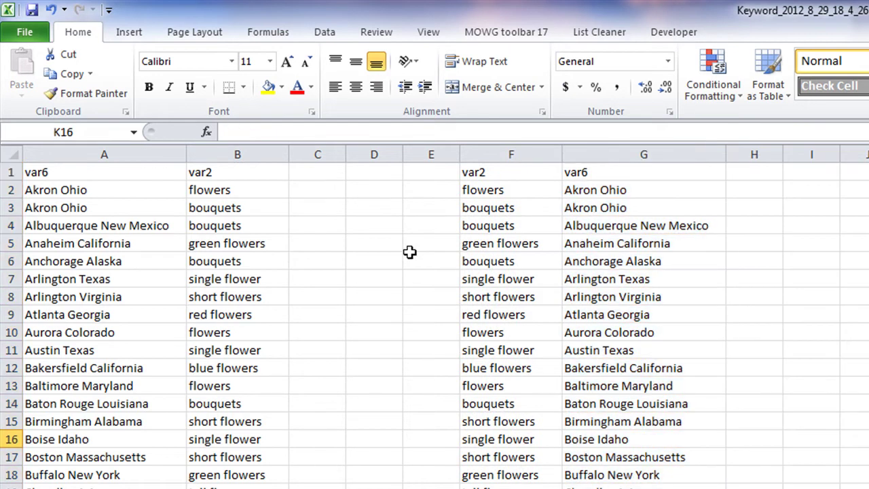
{"action": "left_click_drag", "start_coordinate": [115, 155], "coordinate": [202, 154]}
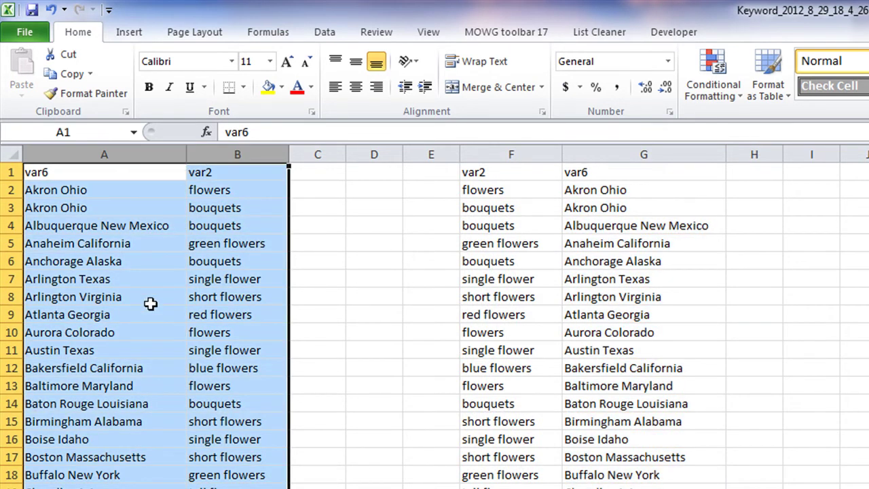
{"action": "left_click_drag", "start_coordinate": [513, 154], "coordinate": [563, 155]}
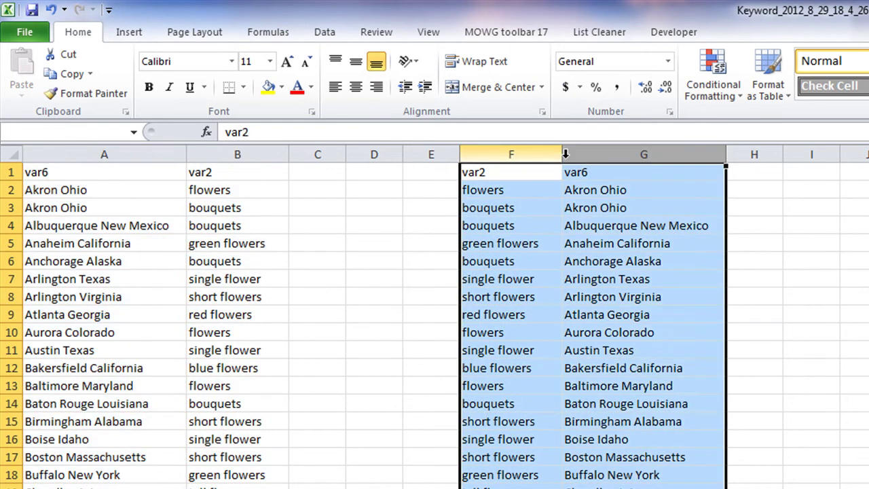
{"action": "left_click", "coordinate": [868, 474]}
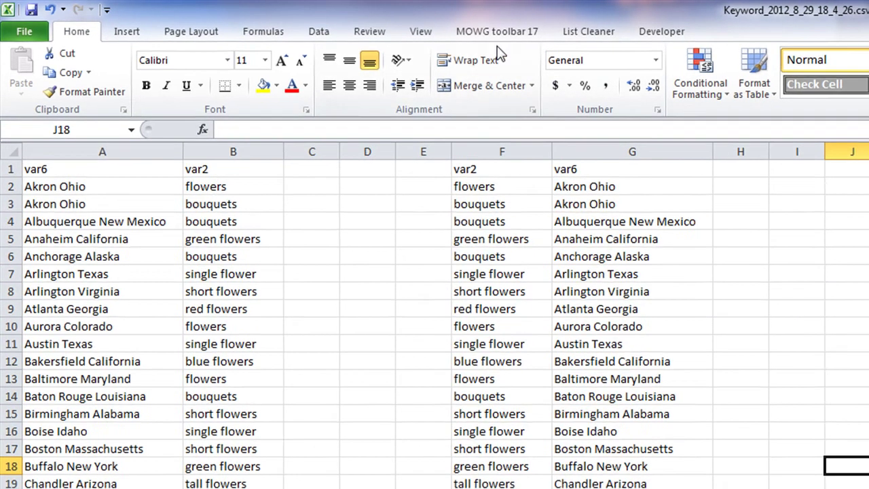
- Concatenate columns A and B with the MOWG Articles tool and widen column A to fit the combined phrases
{"action": "left_click", "coordinate": [506, 32]}
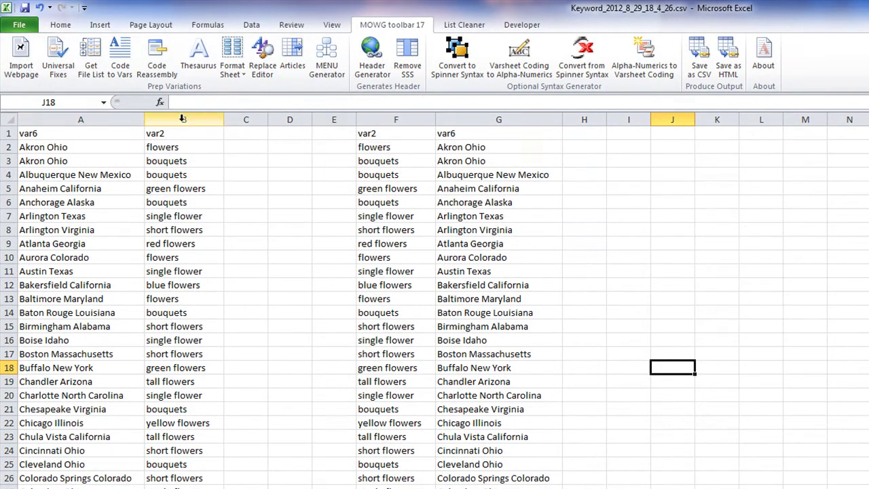
{"action": "left_click", "coordinate": [292, 54]}
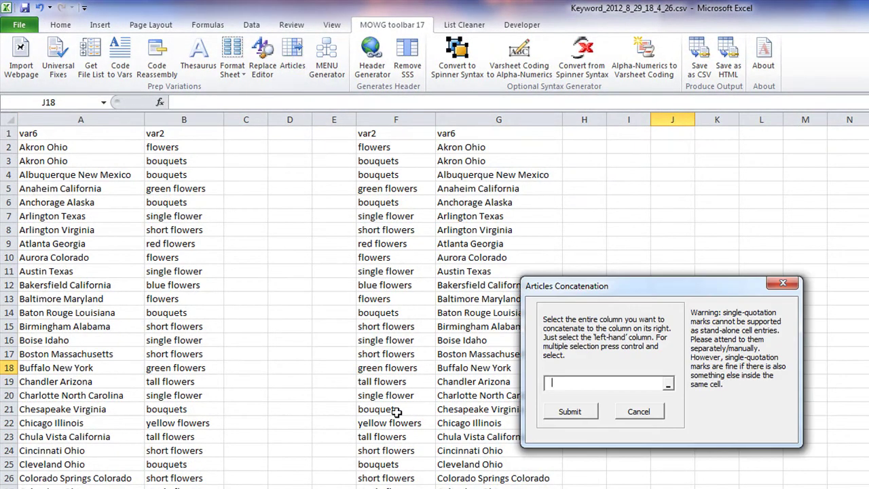
{"action": "left_click_drag", "start_coordinate": [72, 119], "coordinate": [149, 119]}
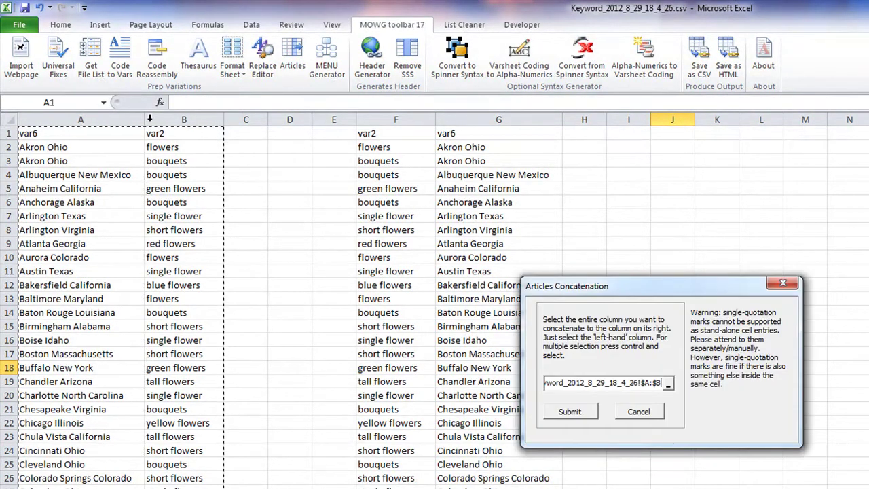
{"action": "left_click", "coordinate": [557, 410]}
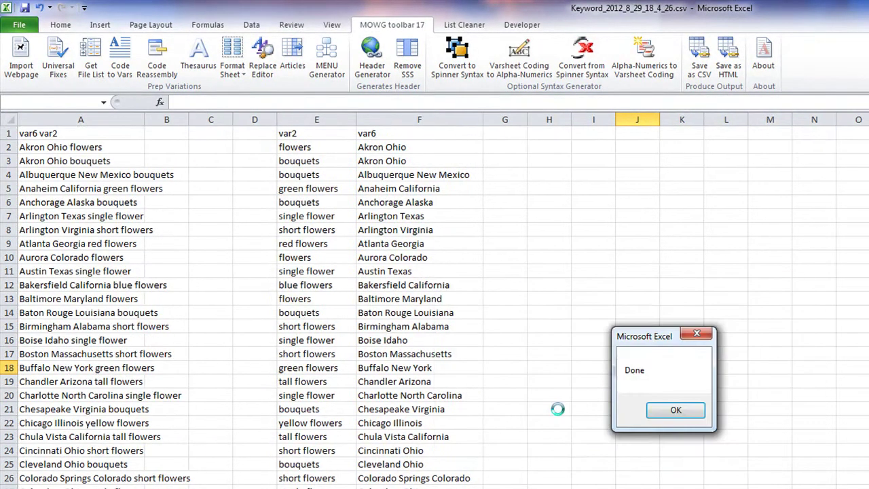
{"action": "left_click", "coordinate": [672, 410]}
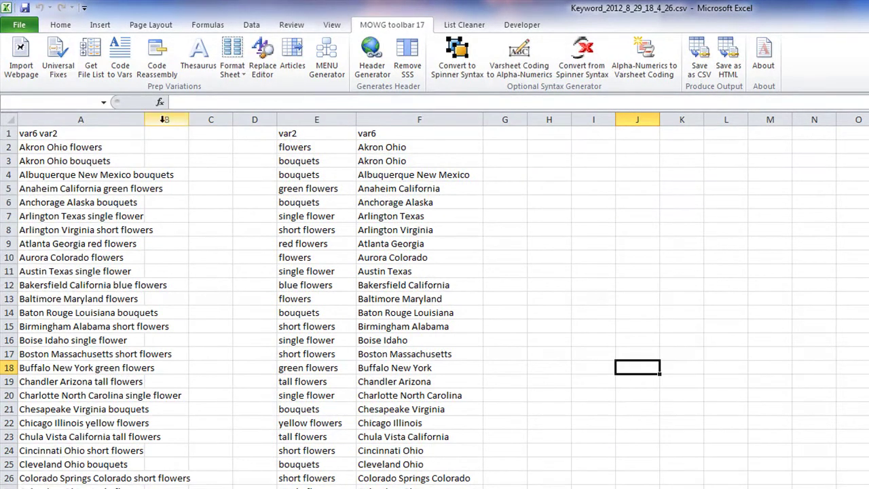
{"action": "left_click_drag", "start_coordinate": [146, 120], "coordinate": [217, 120]}
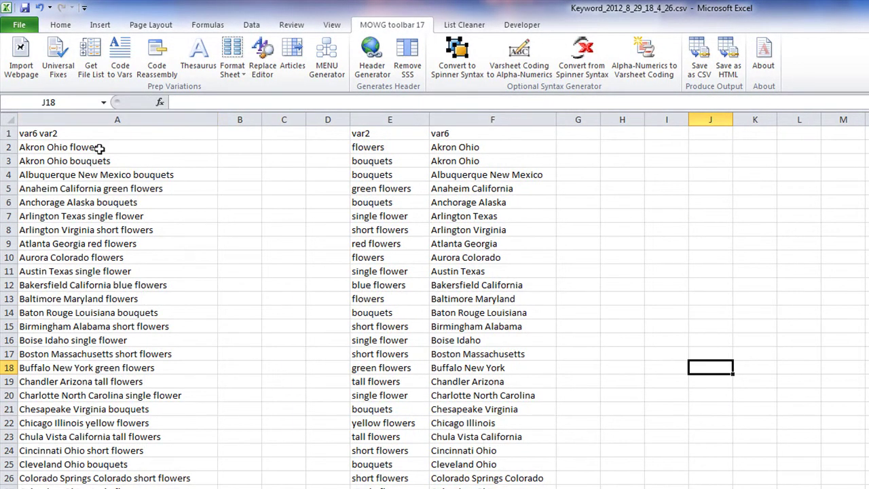
- Delete the header row containing the var6 and var2 labels
{"action": "left_click", "coordinate": [68, 145]}
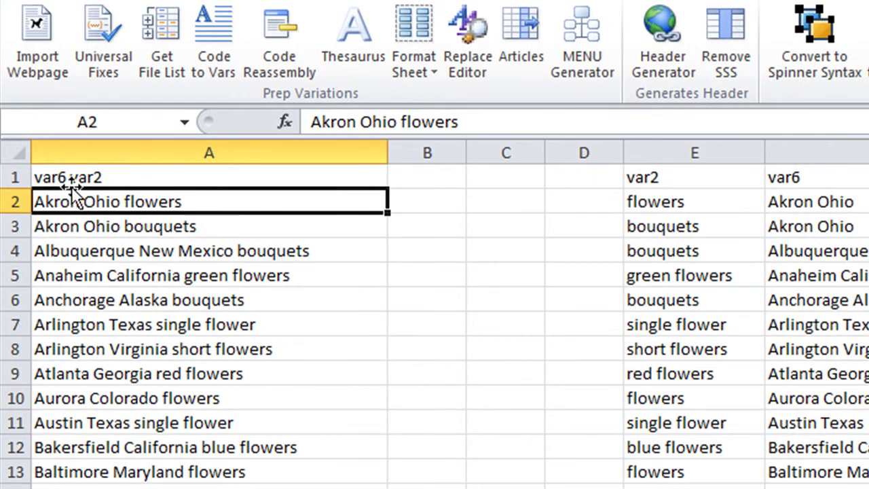
{"action": "left_click", "coordinate": [15, 176]}
{"action": "right_click", "coordinate": [101, 177]}
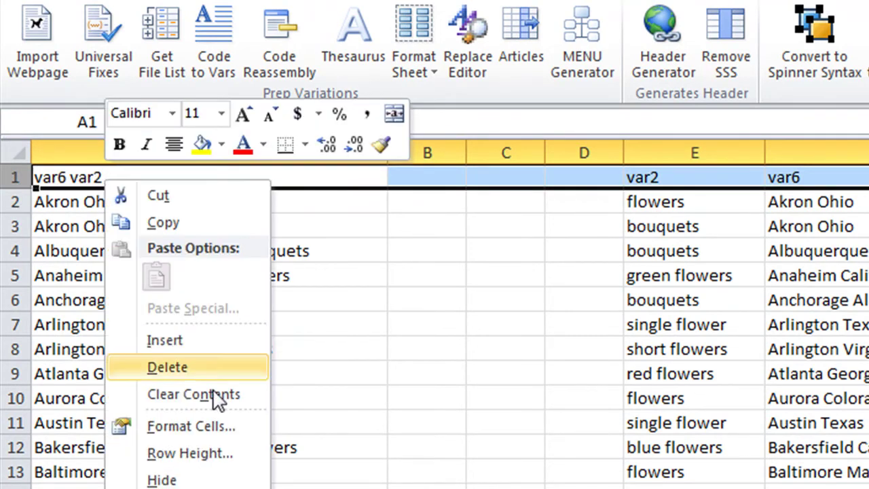
{"action": "left_click", "coordinate": [188, 367]}
{"action": "left_click", "coordinate": [868, 398]}
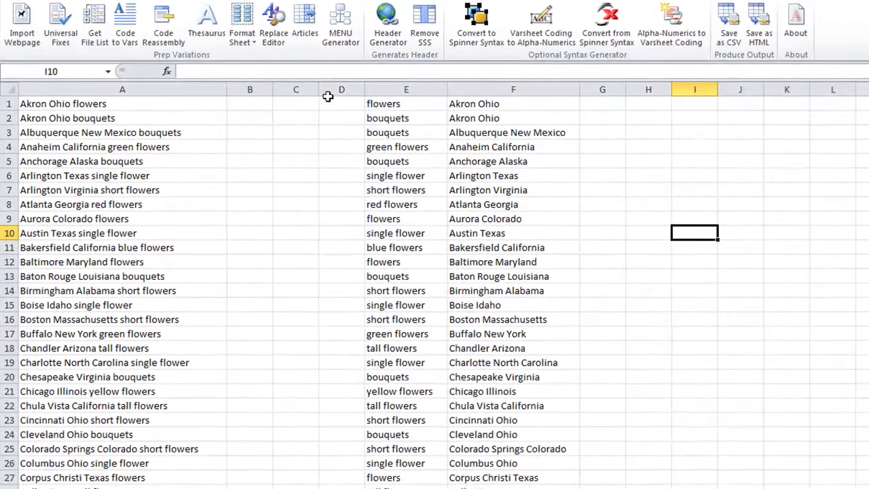
- Concatenate the flower terms in column E with the cities in column F using the Articles tool
{"action": "left_click", "coordinate": [305, 21]}
{"action": "left_click_drag", "start_coordinate": [430, 90], "coordinate": [514, 90]}
{"action": "left_click", "coordinate": [592, 393]}
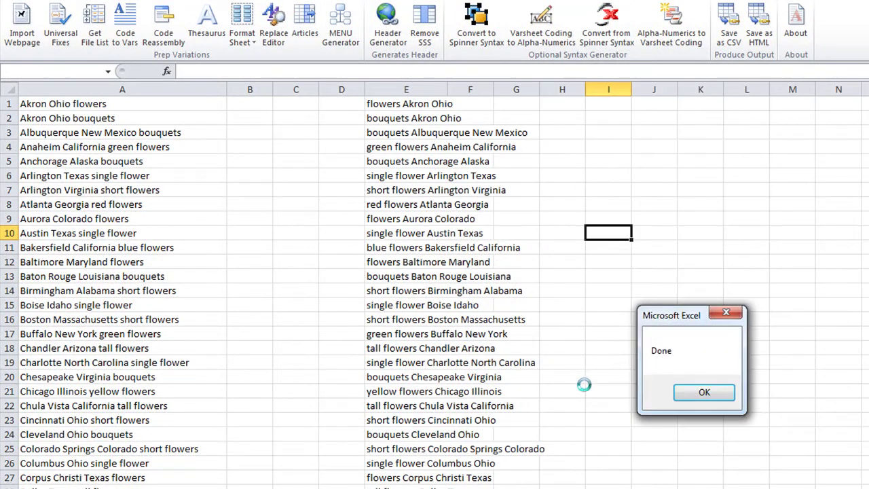
{"action": "left_click", "coordinate": [700, 392]}
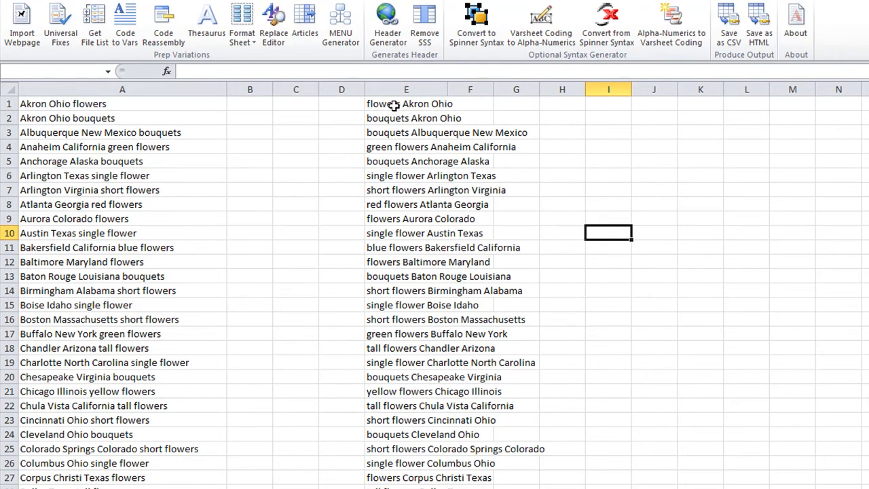
- Move the combined phrases from E1:E50 to the end of the column A list, starting at A51
{"action": "left_click", "coordinate": [394, 105]}
{"action": "scroll", "coordinate": [420, 377], "scroll_direction": "down", "scroll_amount": 15}
{"action": "left_click", "coordinate": [398, 157], "text": "shift"}
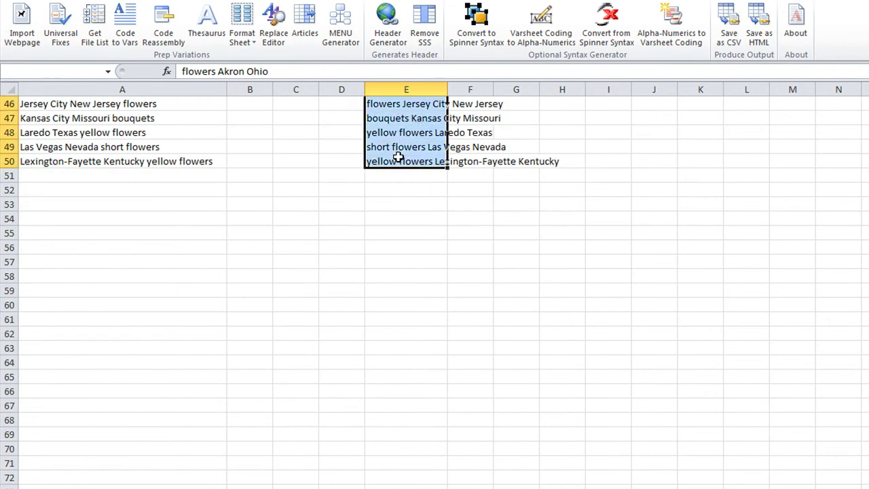
{"action": "right_click", "coordinate": [390, 124]}
{"action": "left_click", "coordinate": [444, 153]}
{"action": "scroll", "coordinate": [353, 194], "scroll_direction": "up", "scroll_amount": 15}
{"action": "scroll", "coordinate": [166, 333], "scroll_direction": "down", "scroll_amount": 6}
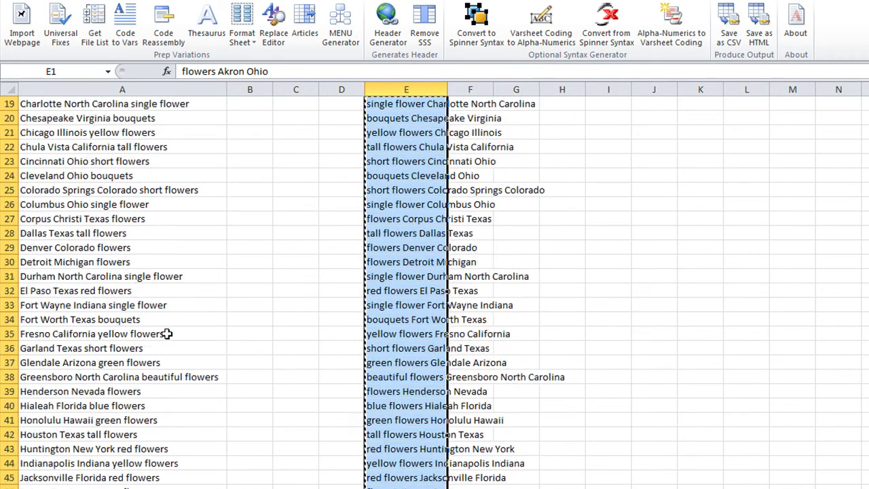
{"action": "scroll", "coordinate": [166, 333], "scroll_direction": "down", "scroll_amount": 6}
{"action": "left_click", "coordinate": [38, 306]}
{"action": "right_click", "coordinate": [38, 307]}
{"action": "left_click", "coordinate": [67, 361]}
{"action": "left_click", "coordinate": [540, 329]}
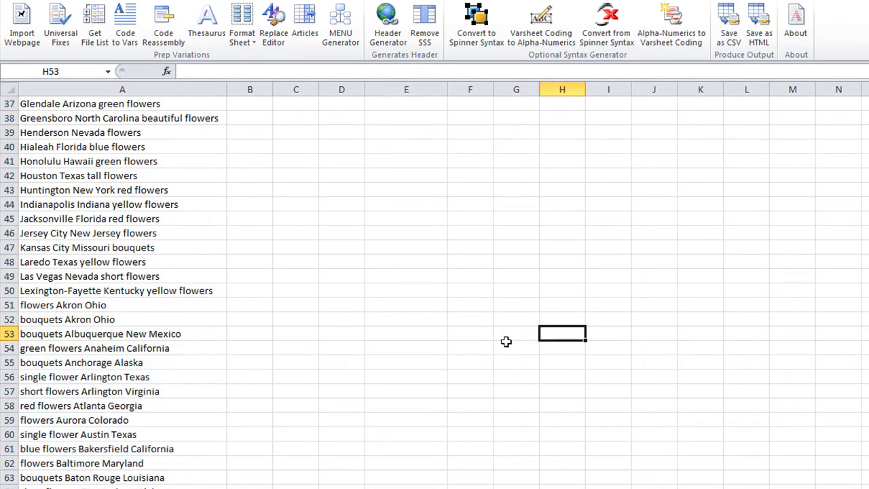
- Review the full keyword list in column A, save the CSV file and close it
{"action": "scroll", "coordinate": [506, 342], "scroll_direction": "up", "scroll_amount": 12}
{"action": "scroll", "coordinate": [505, 341], "scroll_direction": "down", "scroll_amount": 15}
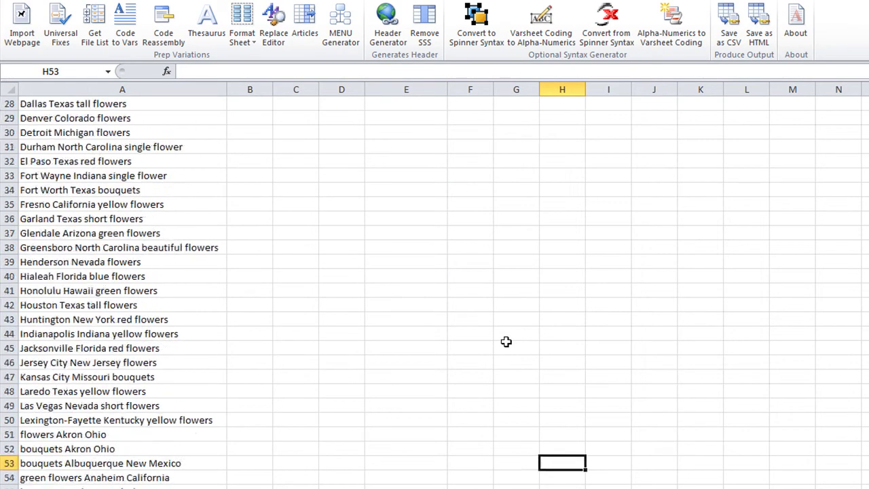
{"action": "scroll", "coordinate": [506, 342], "scroll_direction": "down", "scroll_amount": 9}
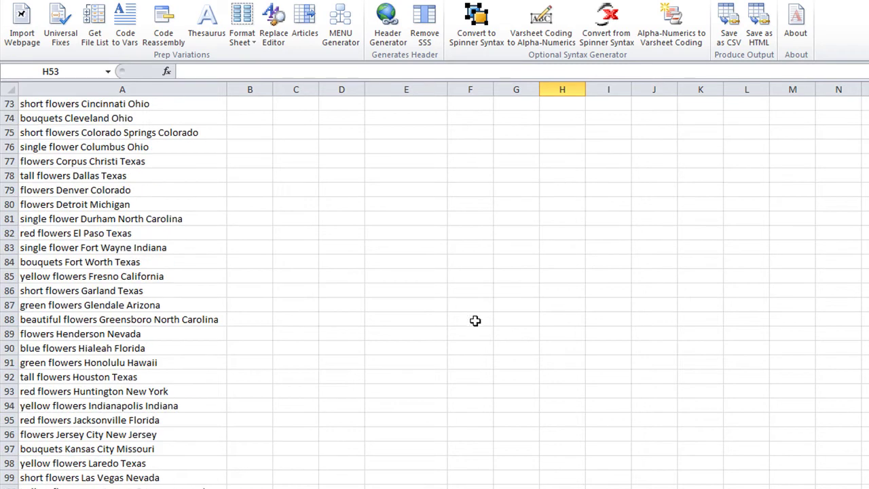
{"action": "scroll", "coordinate": [481, 318], "scroll_direction": "up", "scroll_amount": 20}
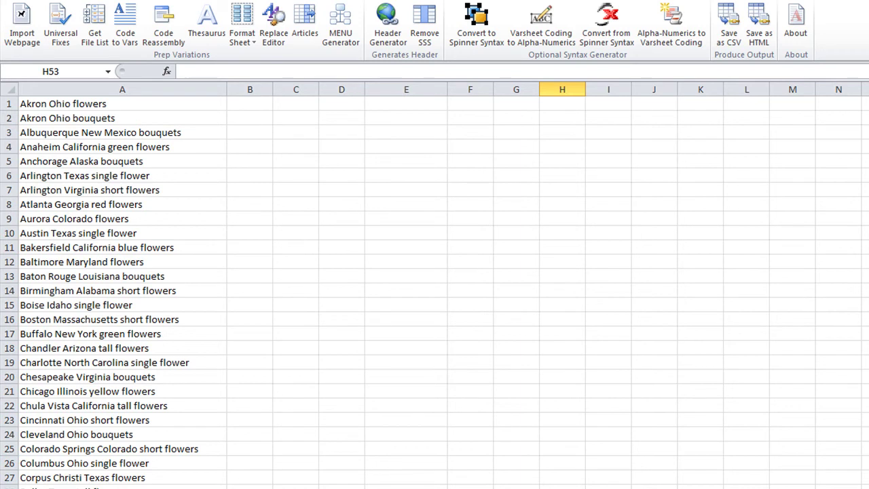
{"action": "left_click", "coordinate": [631, 397]}
{"action": "left_click", "coordinate": [704, 372]}
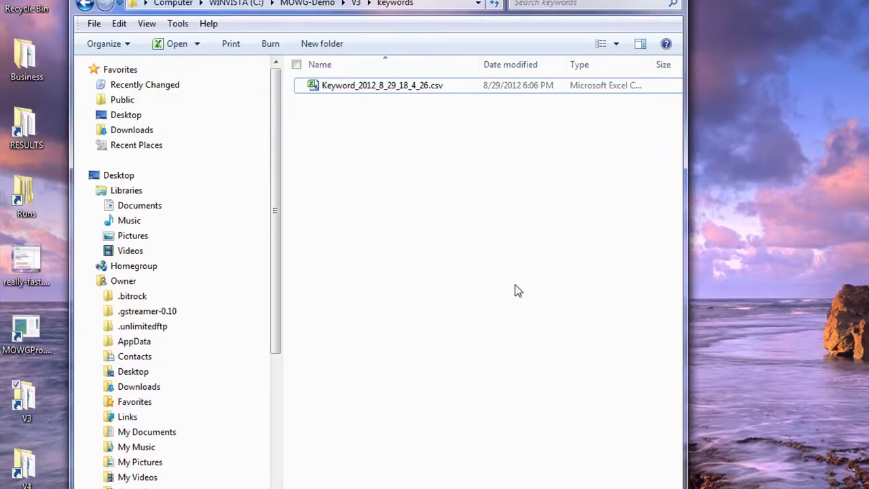
- Rename the keyword CSV file in the keywords folder as blue-flowers-1.txt and open it
{"action": "right_click", "coordinate": [348, 91]}
{"action": "left_click", "coordinate": [387, 314]}
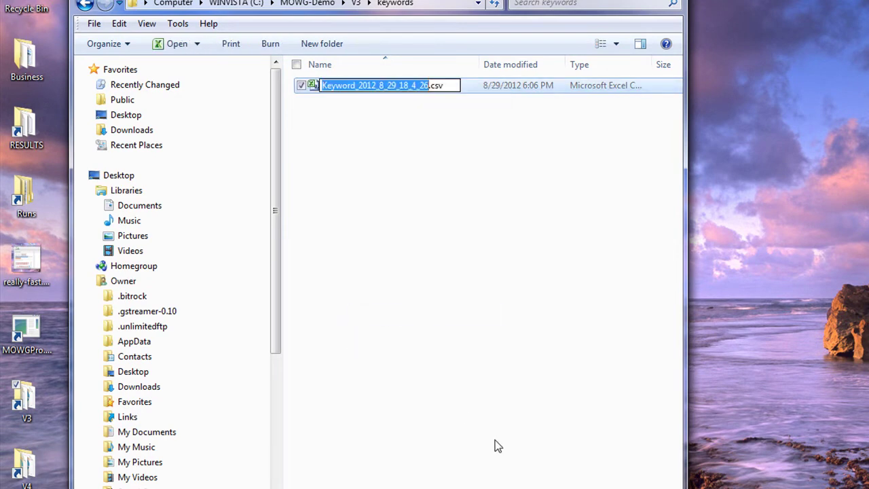
{"action": "type", "text": "blue-flowers"}
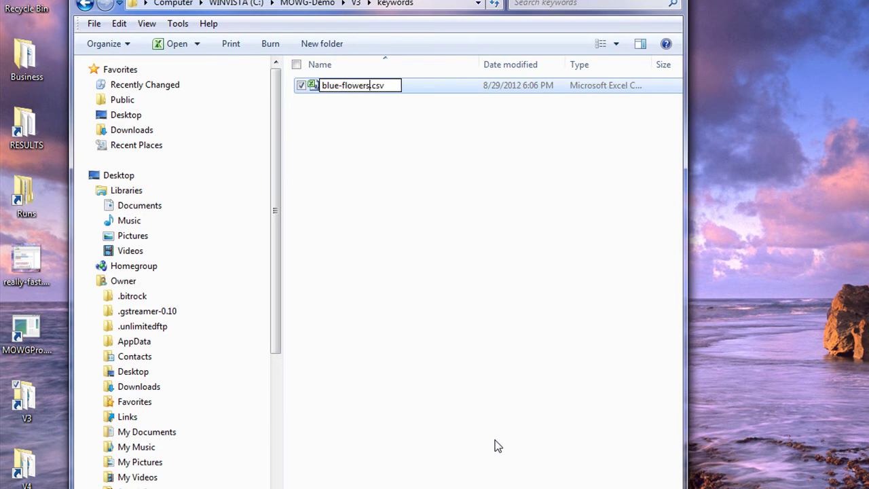
{"action": "type", "text": "-1"}
{"action": "key", "text": "Delete"}
{"action": "key", "text": "Delete"}
{"action": "key", "text": "Delete"}
{"action": "type", "text": "t"}
{"action": "key", "text": "Return"}
{"action": "key", "text": "Return"}
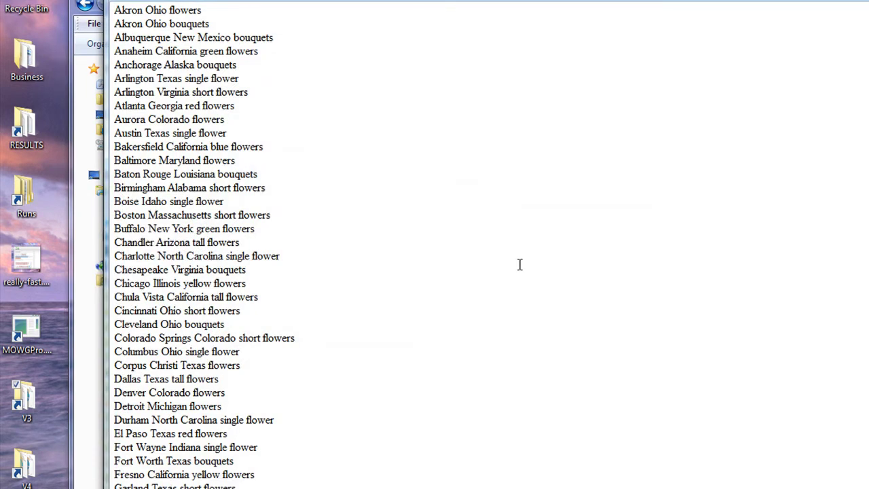
- Review the city and flower phrases in blue-flowers-1.txt, then close the file and its folder
{"action": "scroll", "coordinate": [519, 264], "scroll_direction": "down", "scroll_amount": 3}
{"action": "left_click_drag", "start_coordinate": [279, 63], "coordinate": [113, 65]}
{"action": "key", "text": "Down"}
{"action": "key", "text": "Down"}
{"action": "key", "text": "Down"}
{"action": "key", "text": "Down"}
{"action": "key", "text": "Home"}
{"action": "key", "text": "shift+End"}
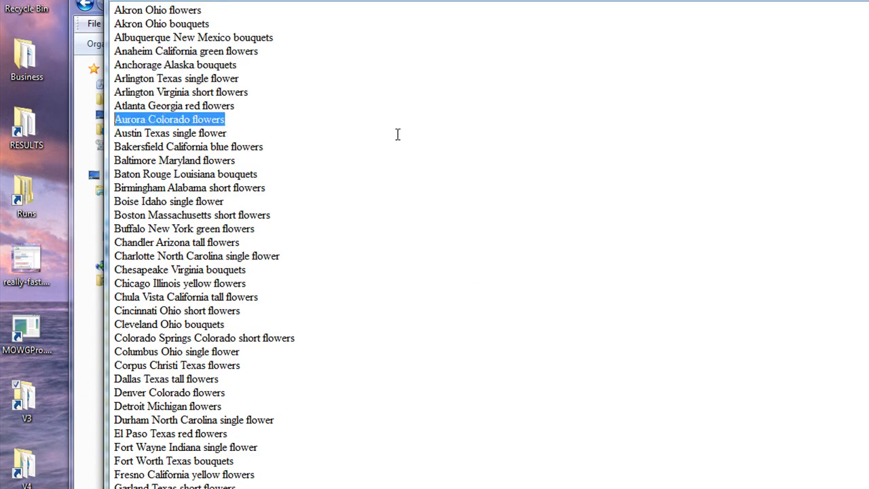
{"action": "key", "text": "Down"}
{"action": "key", "text": "Down"}
{"action": "key", "text": "Down"}
{"action": "key", "text": "Down"}
{"action": "key", "text": "Home"}
{"action": "key", "text": "shift+End"}
{"action": "left_click", "coordinate": [358, 256]}
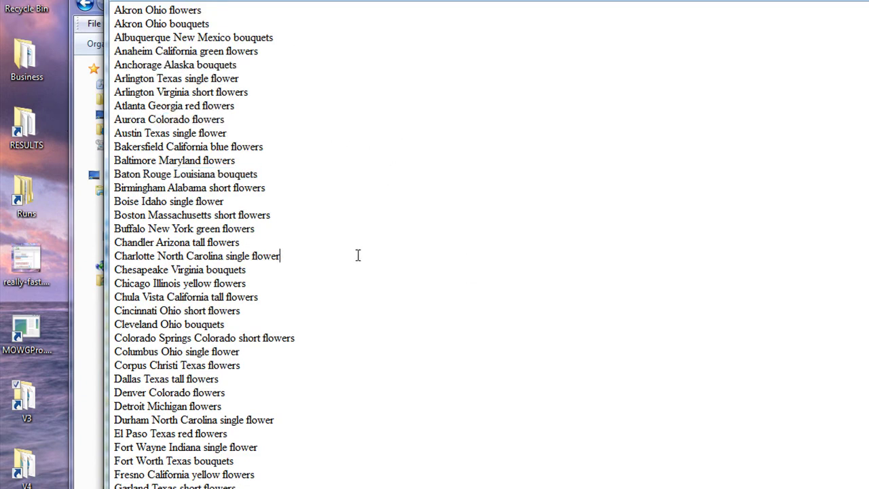
{"action": "left_click_drag", "start_coordinate": [362, 260], "coordinate": [182, 257]}
{"action": "left_click", "coordinate": [85, 267]}
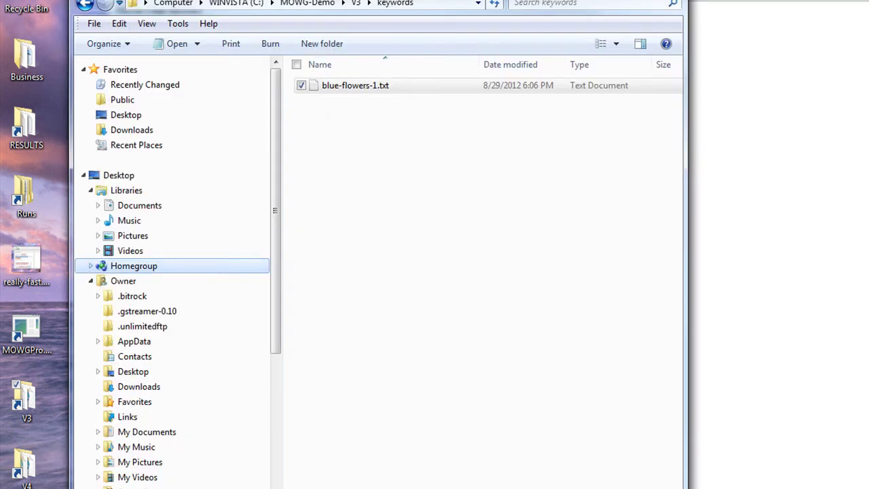
{"action": "left_click", "coordinate": [669, 1]}
{"action": "left_click_drag", "start_coordinate": [364, 437], "coordinate": [117, 10]}
{"action": "left_click", "coordinate": [628, 302]}
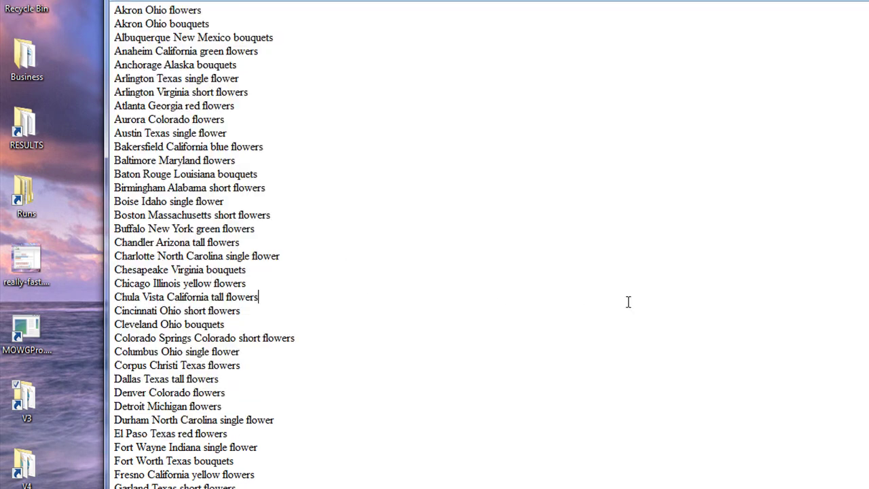
{"action": "key", "text": "alt+F4"}
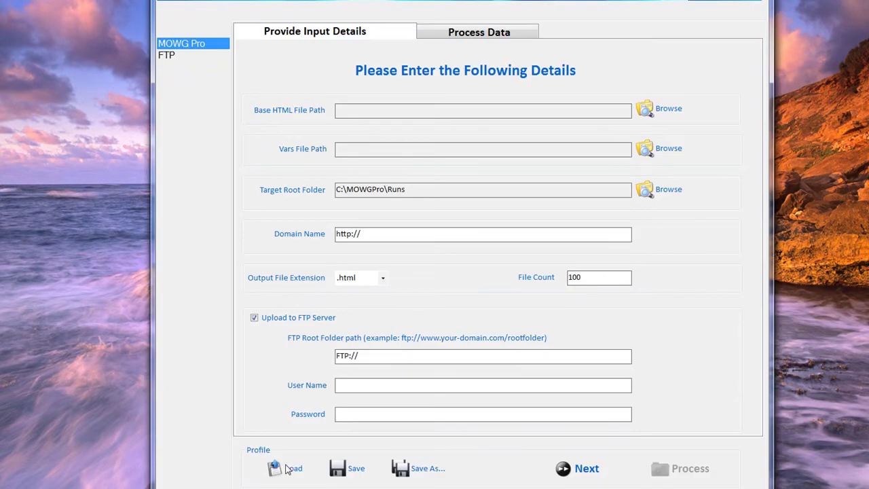
- Load the ZZ-MS-BF.pfl profile in MOWG Professional and go on to the folder structure variables
{"action": "left_click", "coordinate": [289, 468]}
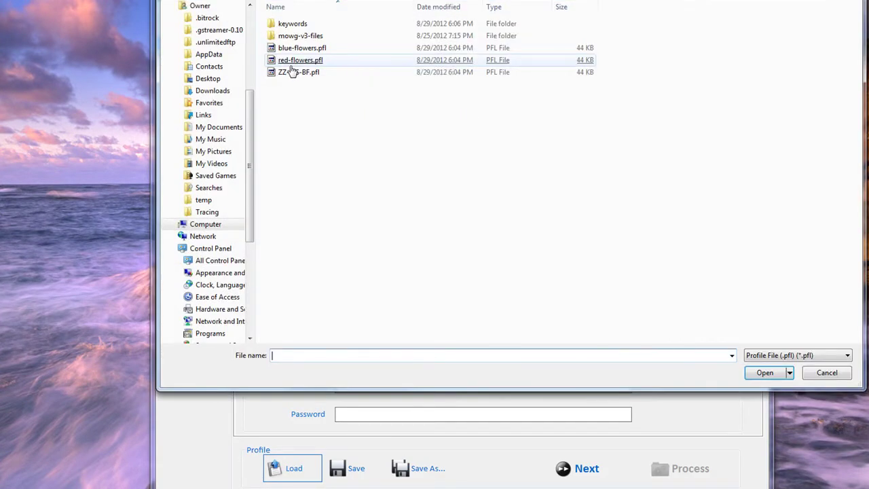
{"action": "double_click", "coordinate": [294, 78]}
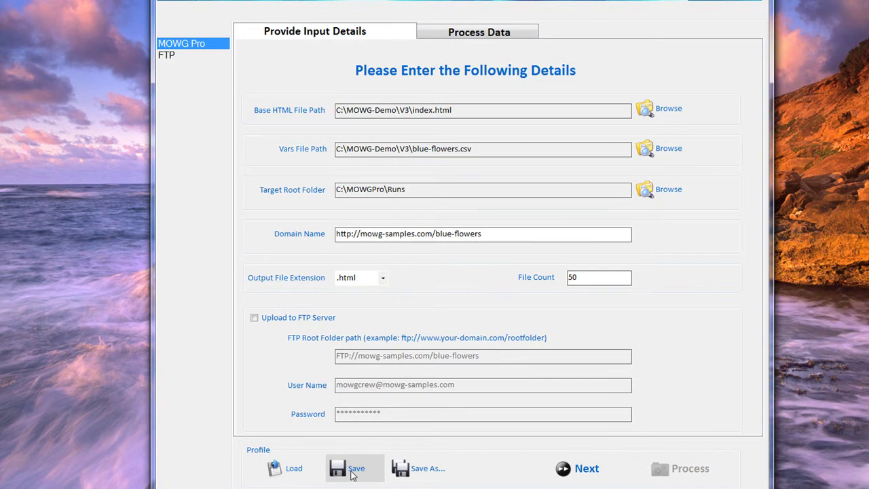
{"action": "left_click", "coordinate": [574, 469]}
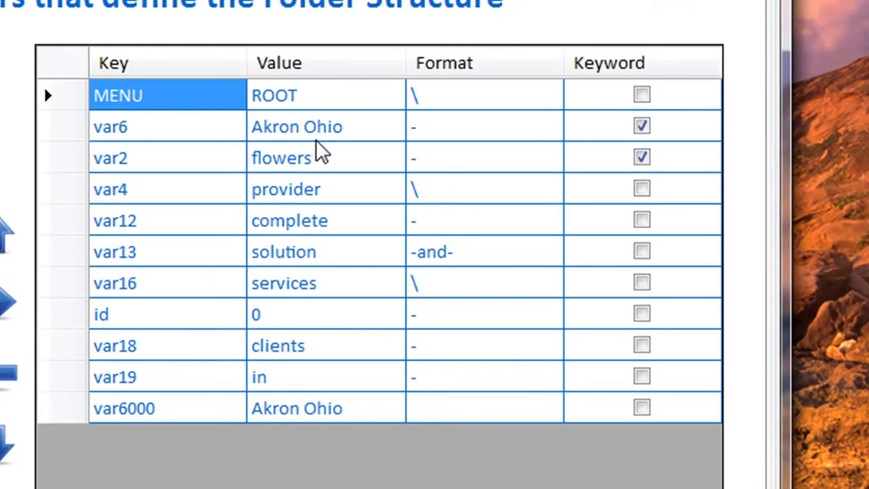
- Examine the variable rows that define the folder structure, especially the values of var6, var2 and var16
{"action": "left_click", "coordinate": [333, 127]}
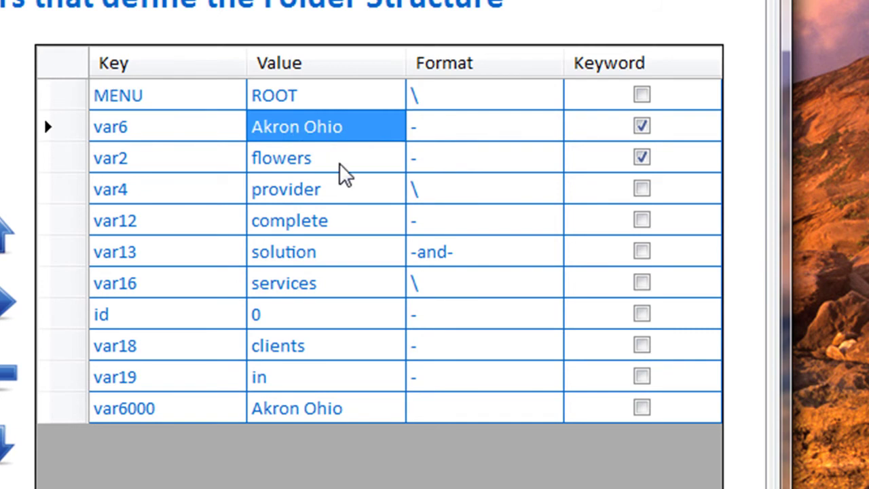
{"action": "left_click", "coordinate": [338, 163]}
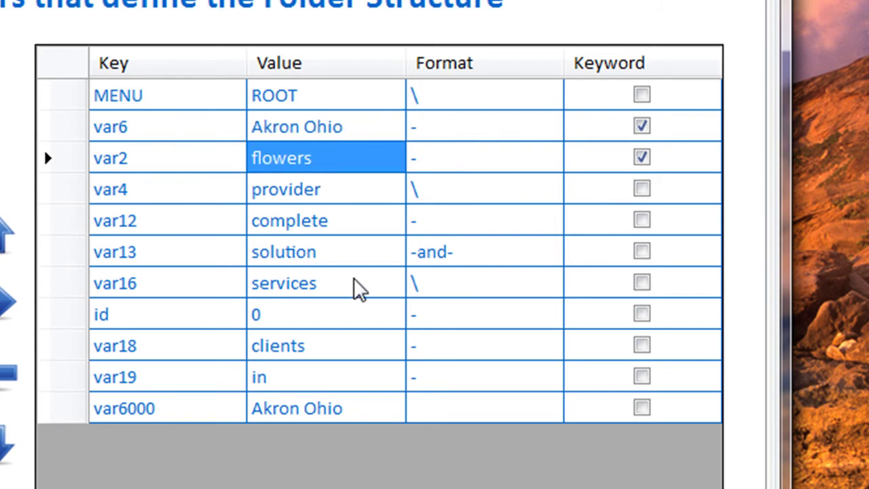
{"action": "left_click", "coordinate": [355, 185]}
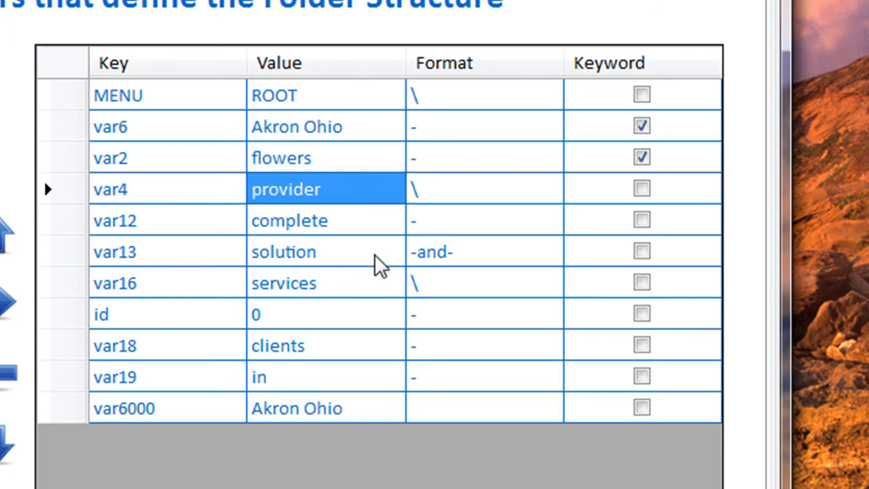
{"action": "left_click", "coordinate": [341, 151]}
{"action": "left_click", "coordinate": [343, 281]}
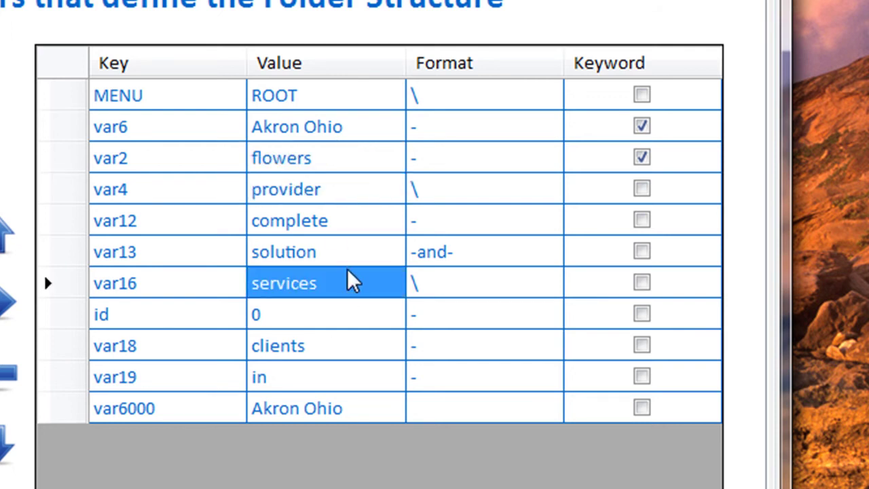
{"action": "left_click", "coordinate": [351, 131]}
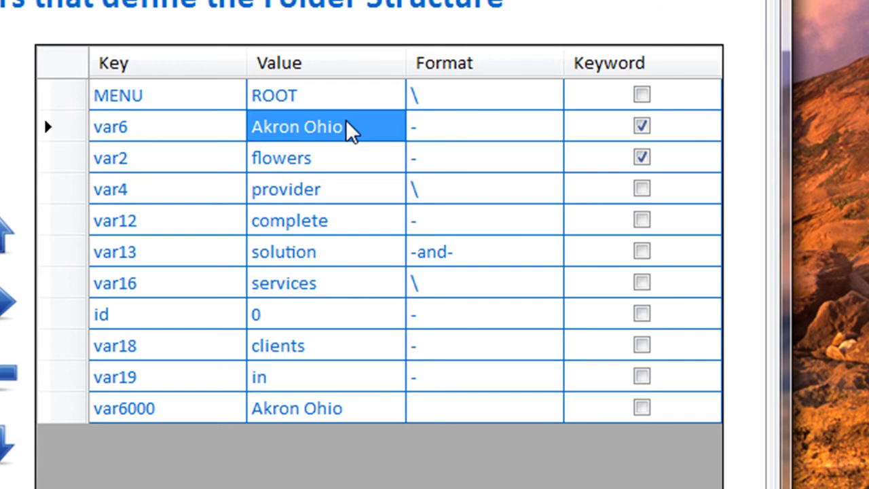
{"action": "left_click", "coordinate": [350, 293]}
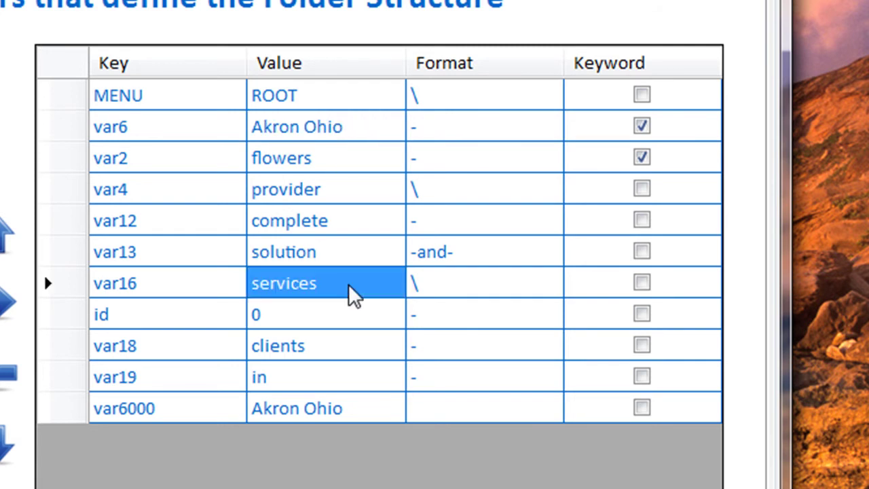
{"action": "left_click", "coordinate": [153, 138]}
{"action": "left_click", "coordinate": [156, 166]}
{"action": "left_click", "coordinate": [183, 280]}
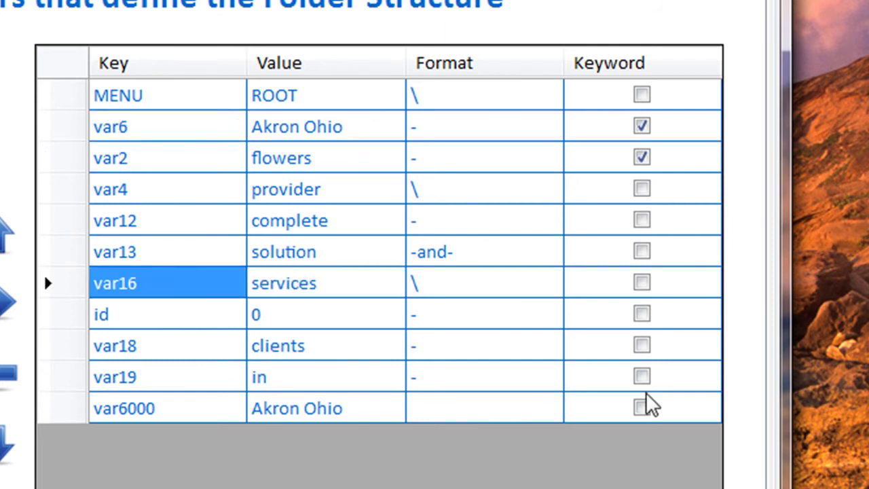
- Mark var16 as an additional keyword and process the files, saving the profile when quitting
{"action": "left_click", "coordinate": [642, 285]}
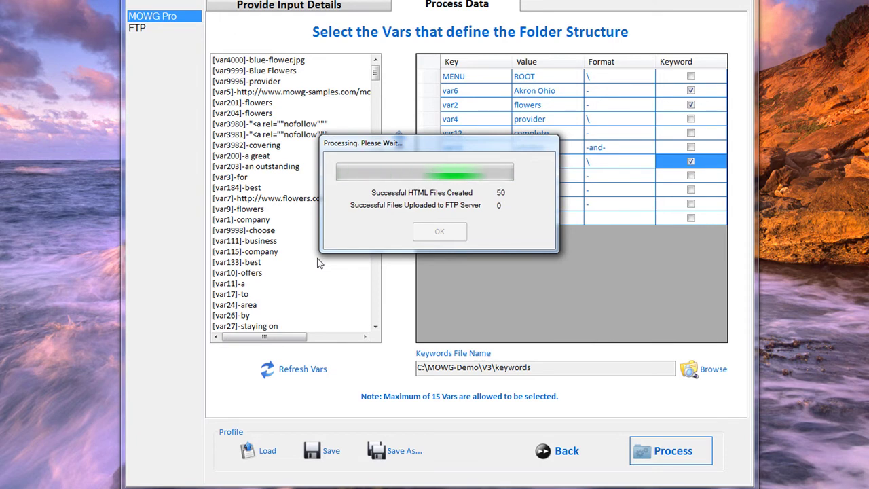
{"action": "left_click", "coordinate": [439, 233]}
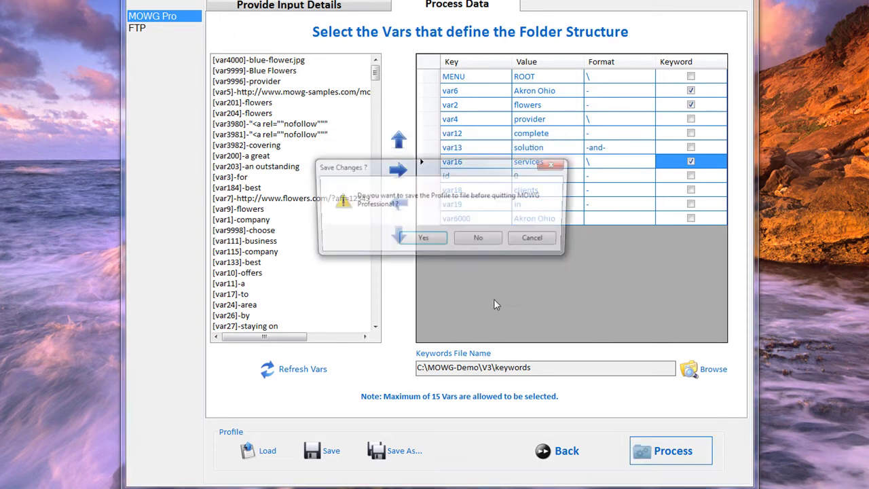
{"action": "left_click", "coordinate": [423, 237]}
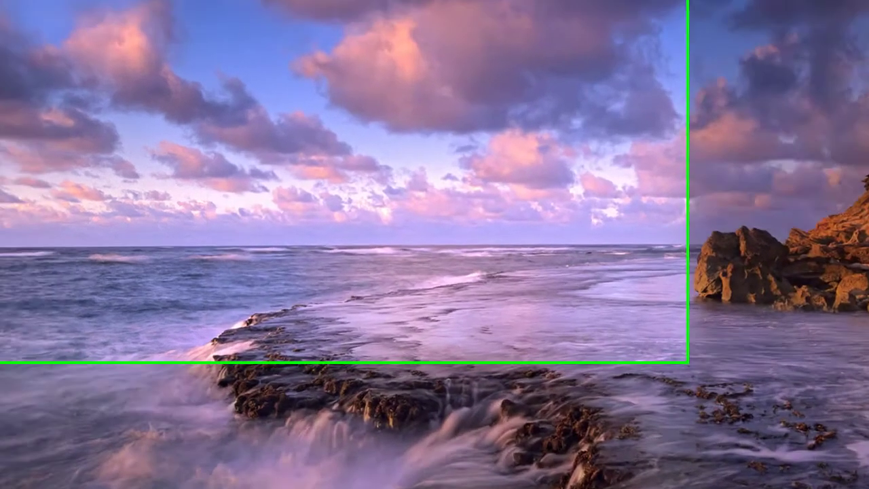
- Open Keyword_2012_8_29_18_7_57.csv from the keywords folder inside V3
{"action": "double_click", "coordinate": [27, 462]}
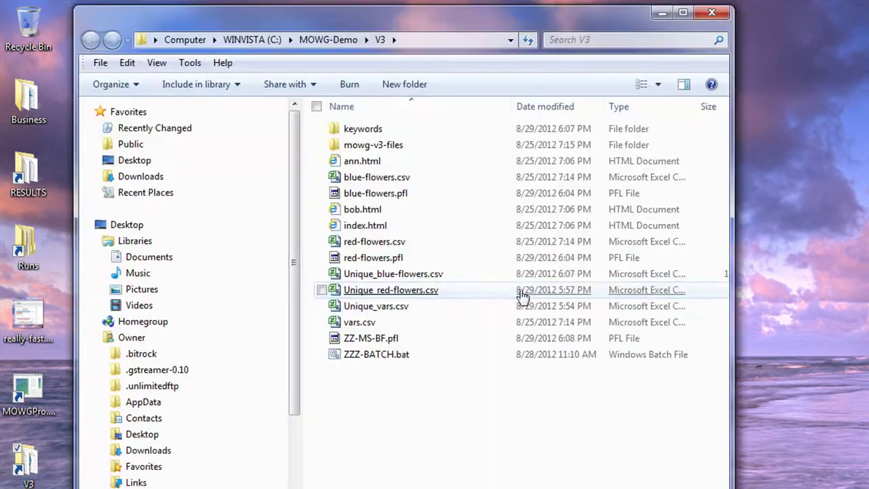
{"action": "left_click", "coordinate": [683, 12]}
{"action": "left_click", "coordinate": [279, 122]}
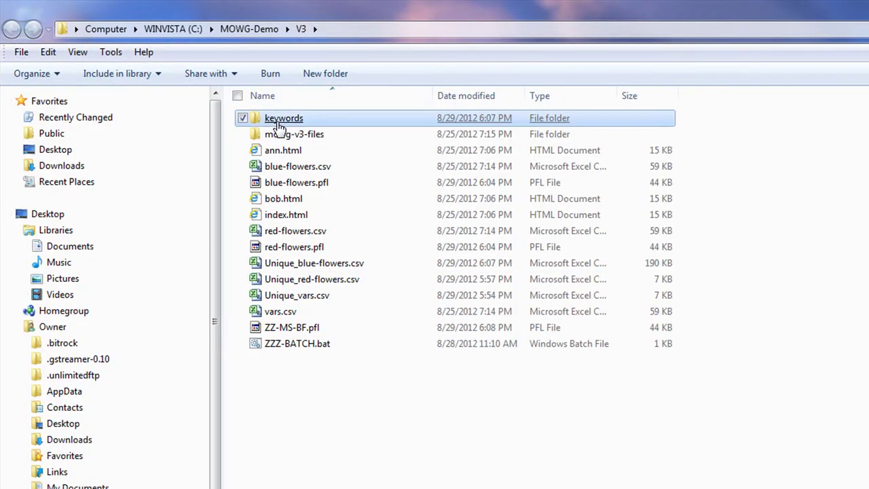
{"action": "double_click", "coordinate": [278, 121]}
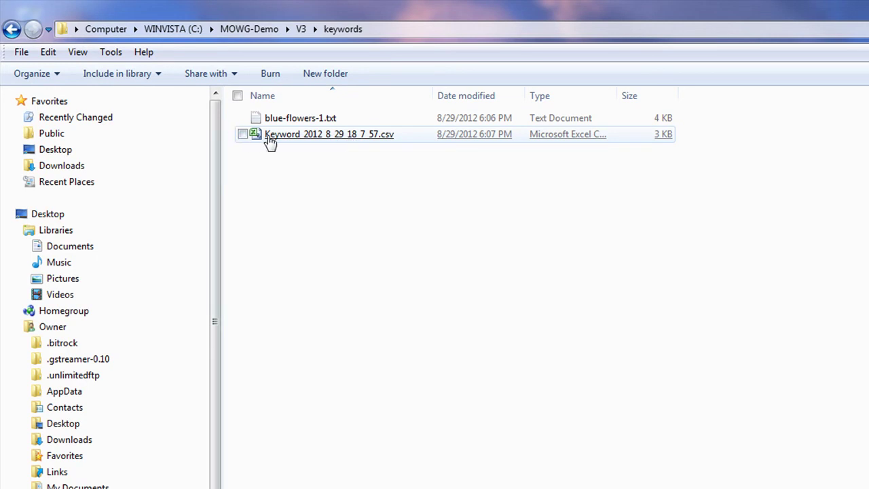
{"action": "double_click", "coordinate": [268, 135]}
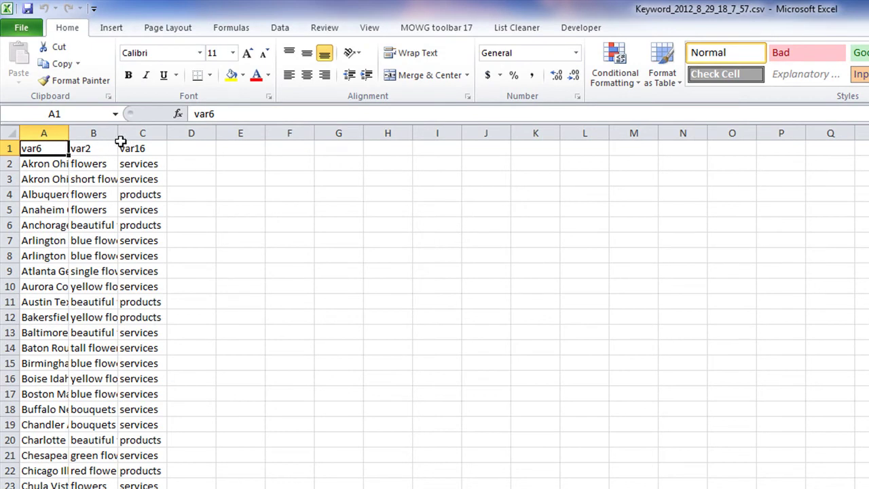
{"action": "left_click_drag", "start_coordinate": [51, 133], "coordinate": [146, 132]}
{"action": "right_click", "coordinate": [114, 251]}
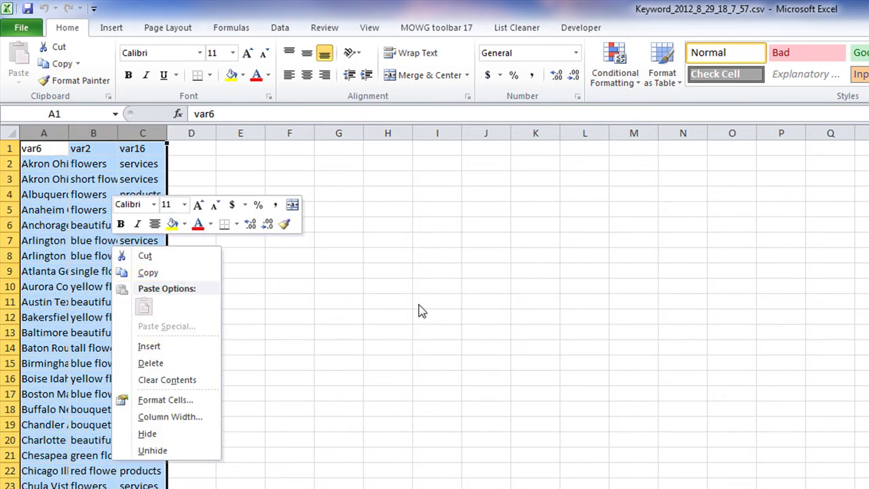
{"action": "left_click", "coordinate": [456, 311]}
{"action": "left_click", "coordinate": [285, 229]}
- Copy the var2 and var16 columns, B and C, into columns F and G starting at F1
{"action": "left_click_drag", "start_coordinate": [92, 134], "coordinate": [142, 133]}
{"action": "right_click", "coordinate": [120, 212]}
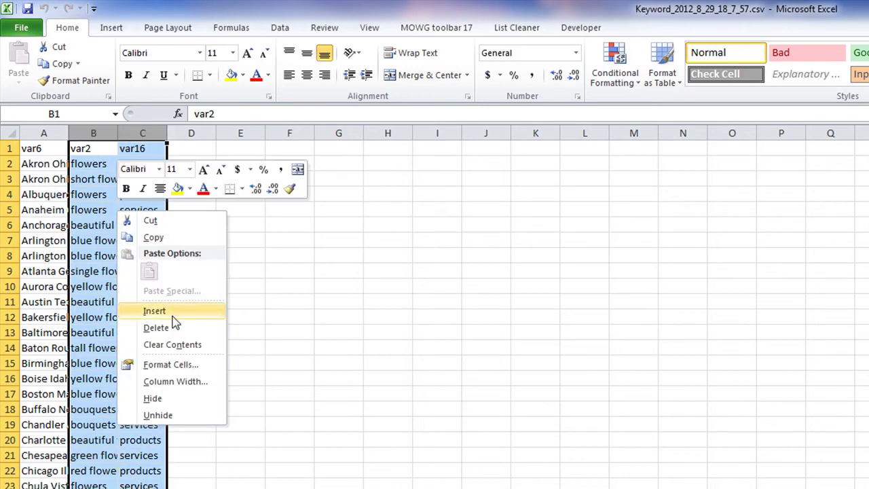
{"action": "left_click", "coordinate": [174, 239]}
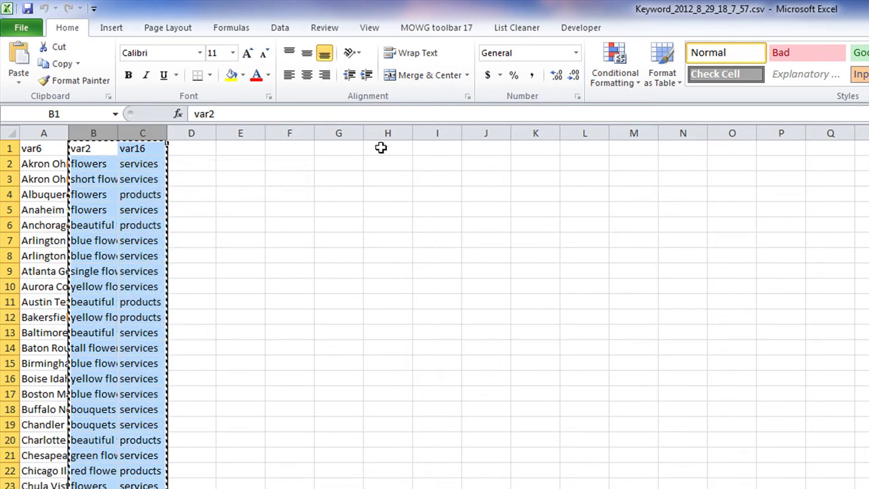
{"action": "right_click", "coordinate": [292, 152]}
{"action": "left_click", "coordinate": [329, 208]}
{"action": "left_click", "coordinate": [631, 409]}
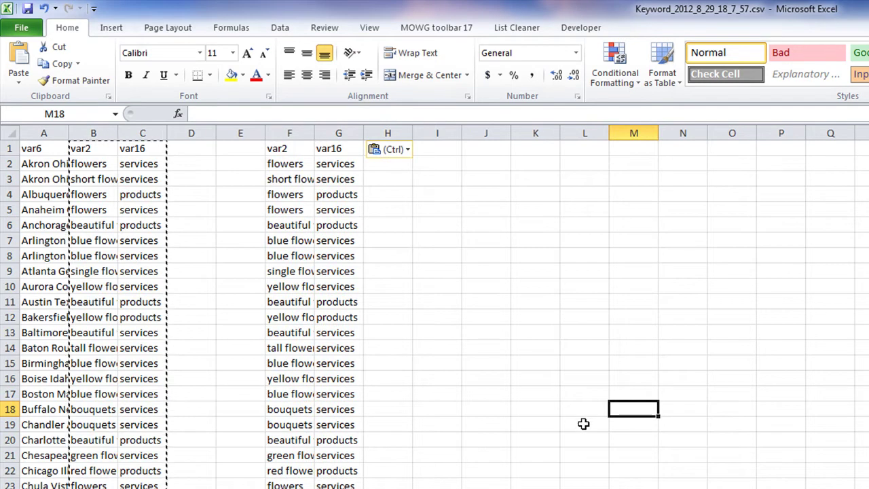
{"action": "key", "text": "Escape"}
{"action": "left_click", "coordinate": [487, 270]}
{"action": "key", "text": "Down"}
{"action": "key", "text": "Down"}
{"action": "key", "text": "Down"}
{"action": "key", "text": "Down"}
{"action": "key", "text": "Down"}
{"action": "key", "text": "Down"}
{"action": "key", "text": "Down"}
{"action": "key", "text": "Down"}
- Copy columns A through C with var6, var2 and var16 into columns J through L starting at J1
{"action": "left_click_drag", "start_coordinate": [47, 133], "coordinate": [122, 134]}
{"action": "right_click", "coordinate": [65, 240]}
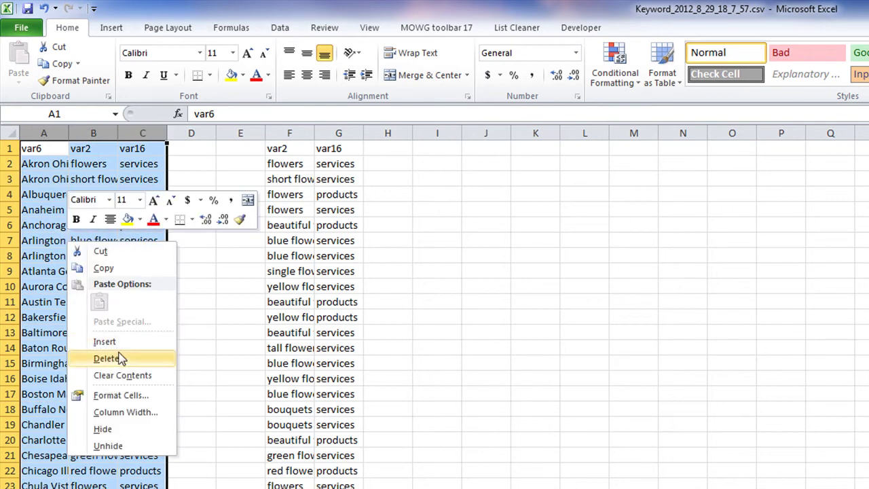
{"action": "left_click", "coordinate": [108, 268]}
{"action": "right_click", "coordinate": [472, 148]}
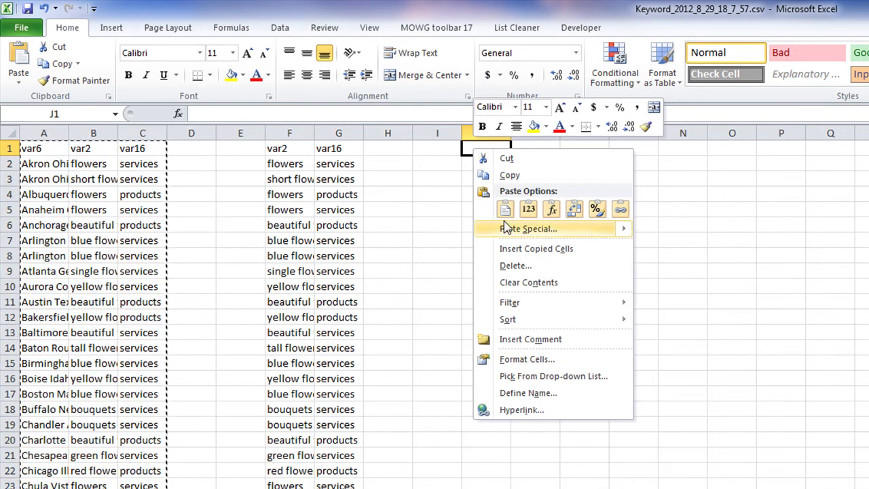
{"action": "left_click", "coordinate": [500, 206]}
{"action": "left_click", "coordinate": [392, 254]}
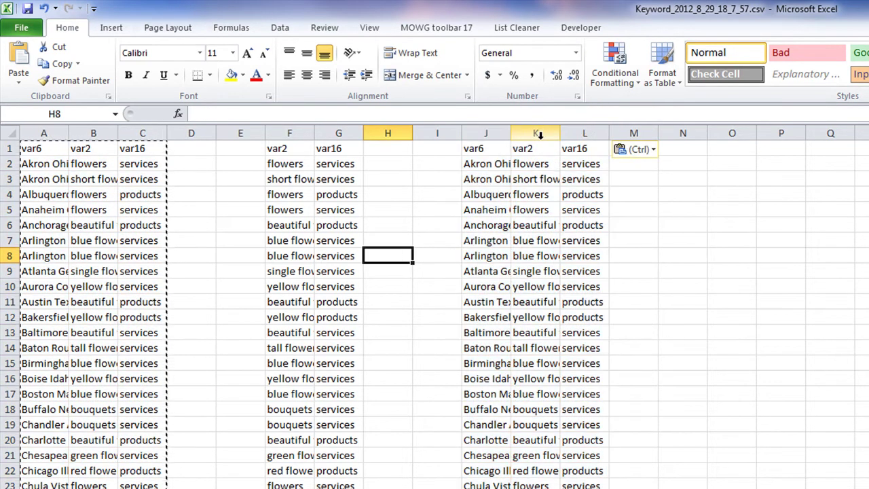
- Delete the var2 column K from the second copy so var6 and var16 sit side by side
{"action": "left_click", "coordinate": [536, 133]}
{"action": "right_click", "coordinate": [528, 231]}
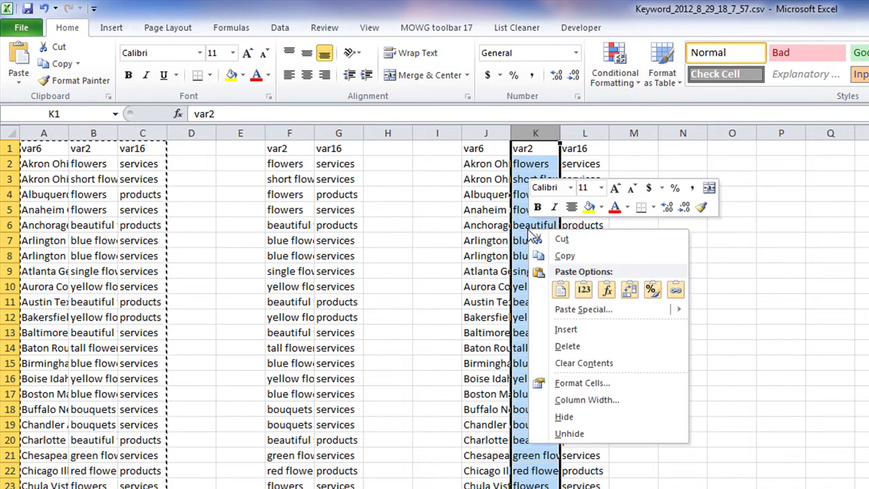
{"action": "left_click", "coordinate": [569, 348]}
{"action": "left_click", "coordinate": [784, 365]}
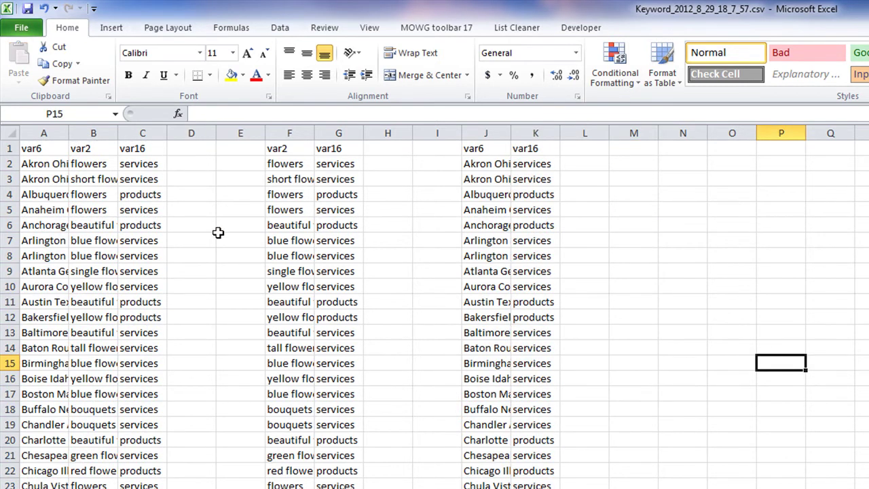
- Copy the var6 and var2 columns, A and B, into columns M and N starting at M1
{"action": "left_click_drag", "start_coordinate": [44, 133], "coordinate": [93, 133]}
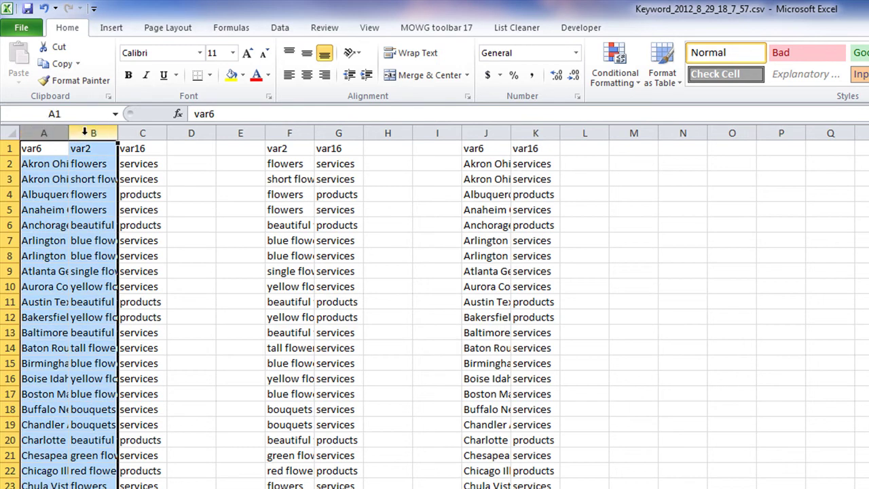
{"action": "right_click", "coordinate": [58, 221]}
{"action": "left_click", "coordinate": [76, 246]}
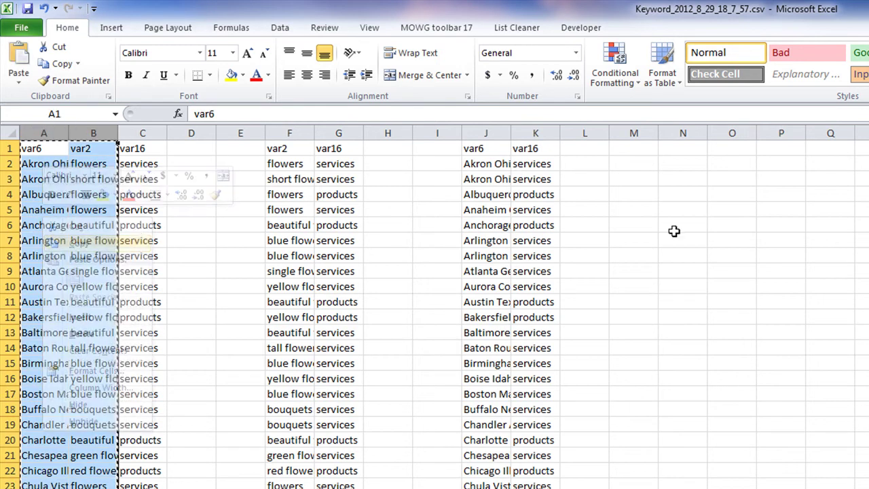
{"action": "right_click", "coordinate": [637, 133]}
{"action": "left_click", "coordinate": [664, 207]}
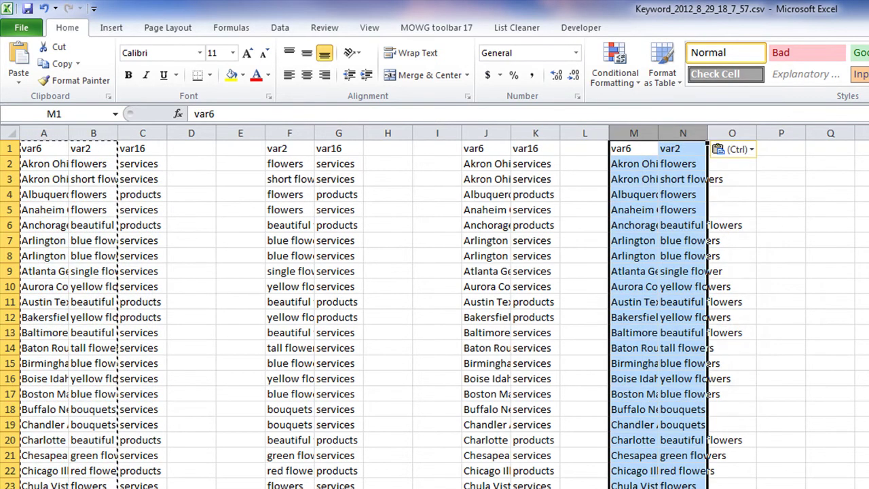
- Delete header row 1 with the var labels from the whole sheet
{"action": "left_click", "coordinate": [9, 148]}
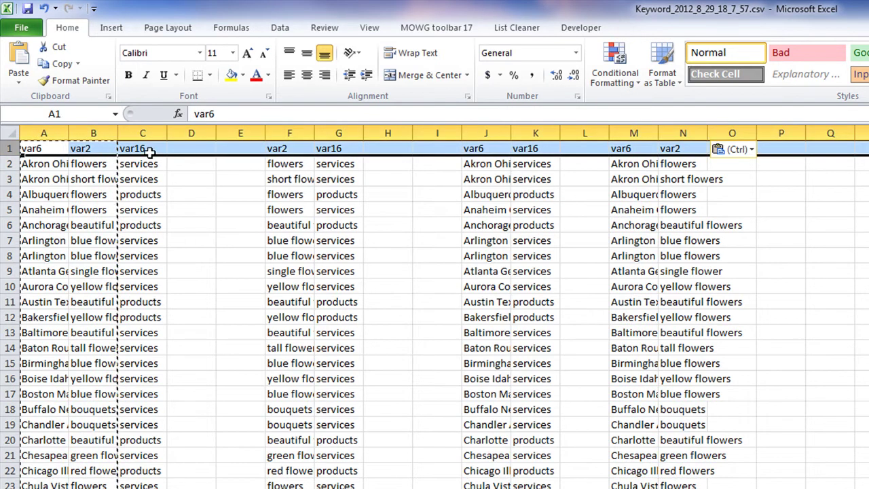
{"action": "right_click", "coordinate": [155, 148]}
{"action": "left_click", "coordinate": [199, 261]}
{"action": "left_click", "coordinate": [847, 293]}
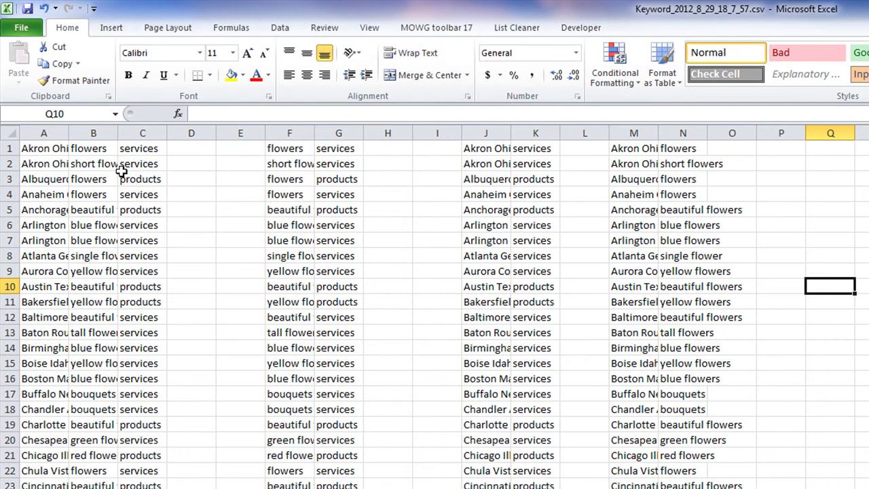
- Concatenate the city names in column A with the flower phrases in column B using Articles, and autofit column A
{"action": "left_click_drag", "start_coordinate": [27, 133], "coordinate": [146, 134]}
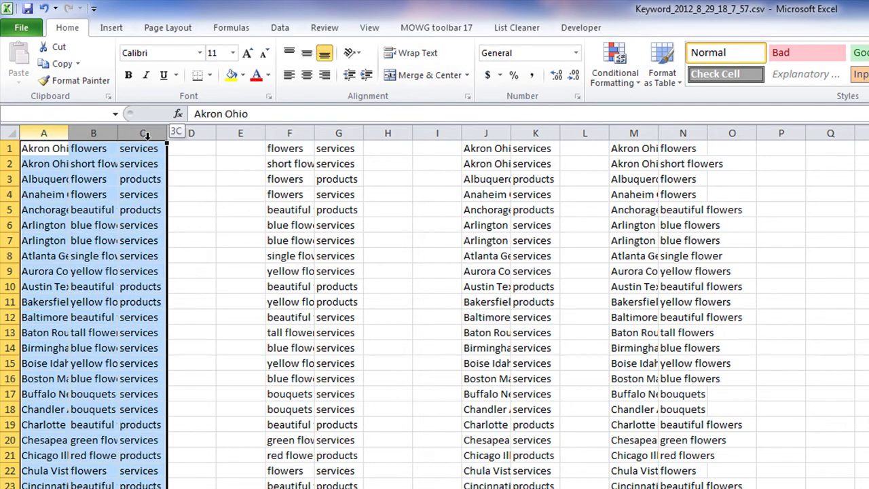
{"action": "left_click", "coordinate": [228, 229]}
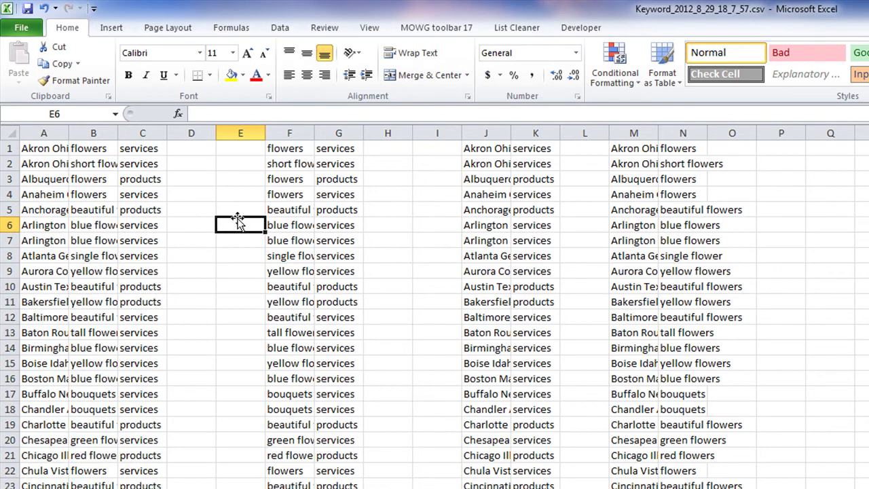
{"action": "left_click", "coordinate": [450, 27]}
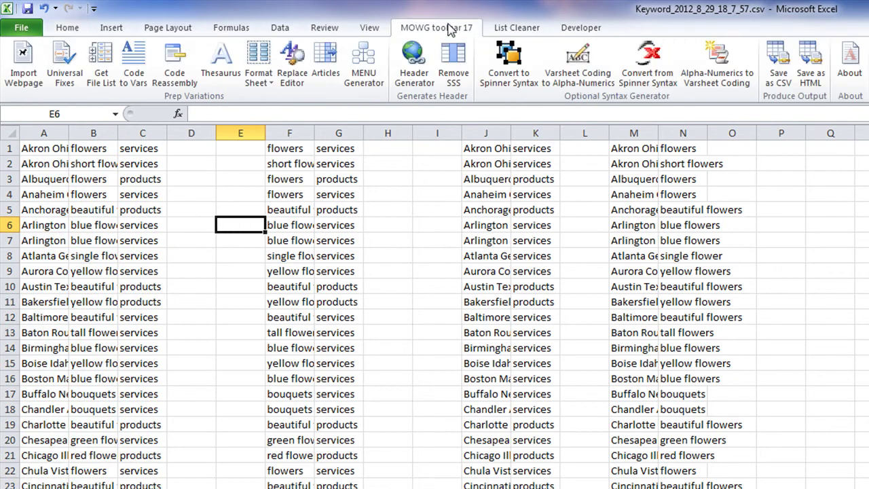
{"action": "left_click", "coordinate": [327, 53]}
{"action": "left_click_drag", "start_coordinate": [53, 133], "coordinate": [95, 133]}
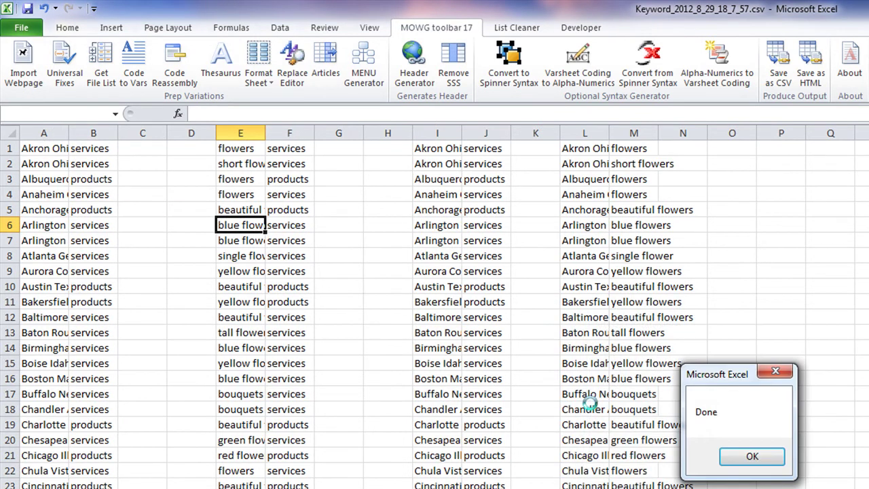
{"action": "left_click", "coordinate": [736, 454]}
{"action": "left_click_drag", "start_coordinate": [44, 133], "coordinate": [68, 133]}
{"action": "double_click", "coordinate": [68, 133]}
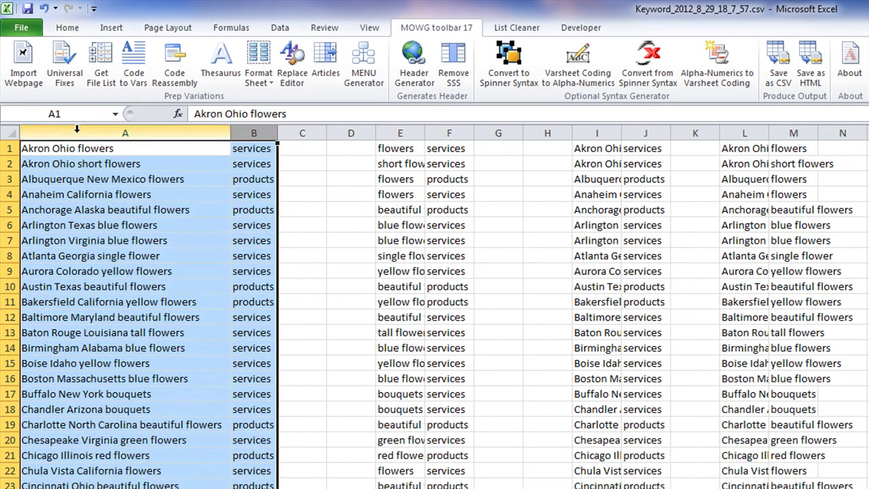
{"action": "left_click", "coordinate": [113, 257]}
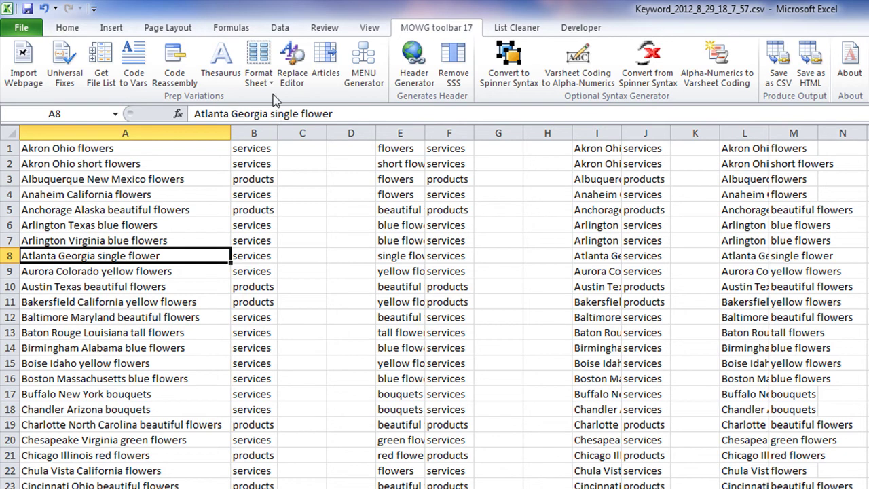
- Concatenate column A with the services/products column B using Articles, and autofit column A to the longer phrases
{"action": "left_click", "coordinate": [326, 61]}
{"action": "left_click_drag", "start_coordinate": [183, 133], "coordinate": [246, 129]}
{"action": "left_click", "coordinate": [655, 458]}
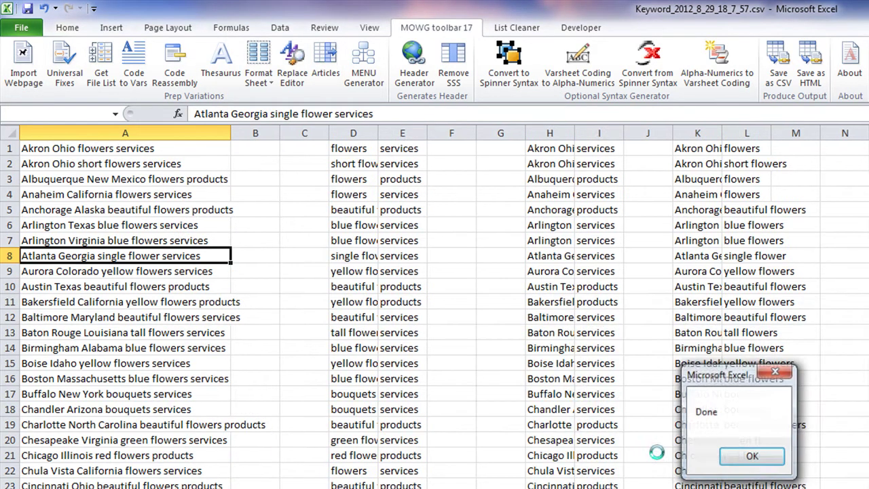
{"action": "left_click", "coordinate": [755, 456]}
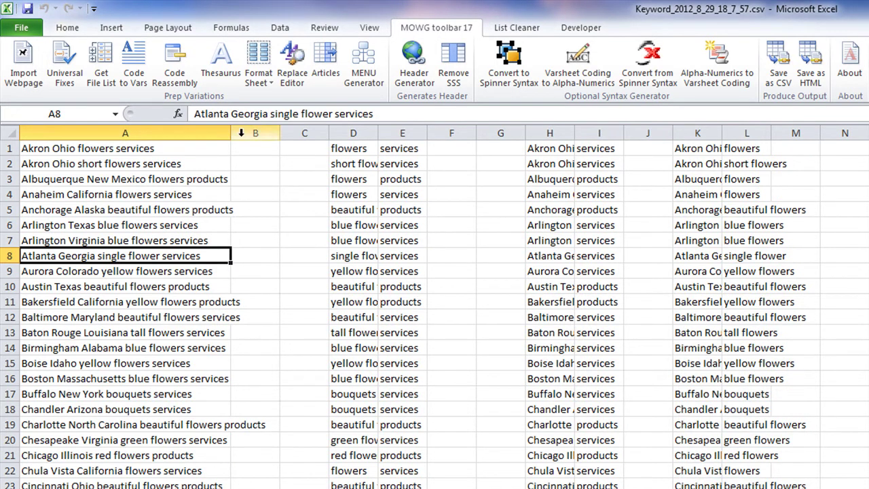
{"action": "double_click", "coordinate": [230, 132]}
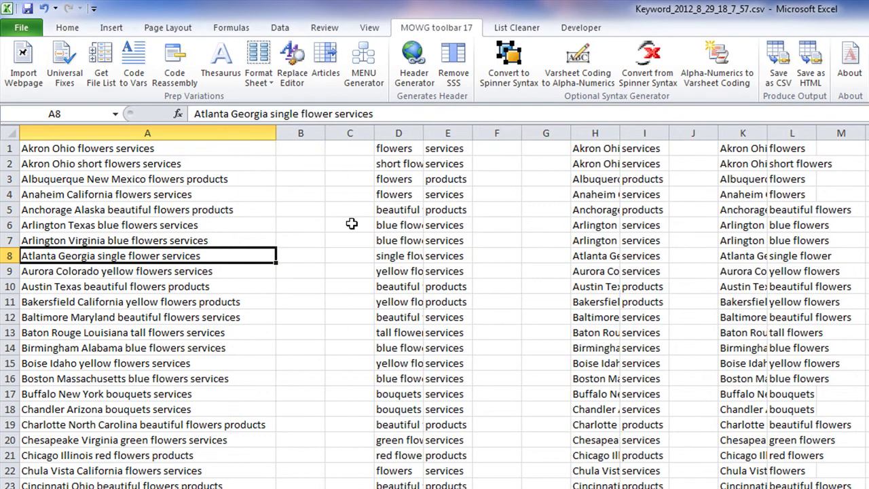
- Choose flower column D as the left-hand column for an Articles concatenation with services/products column E
{"action": "left_click", "coordinate": [325, 62]}
{"action": "left_click", "coordinate": [406, 136]}
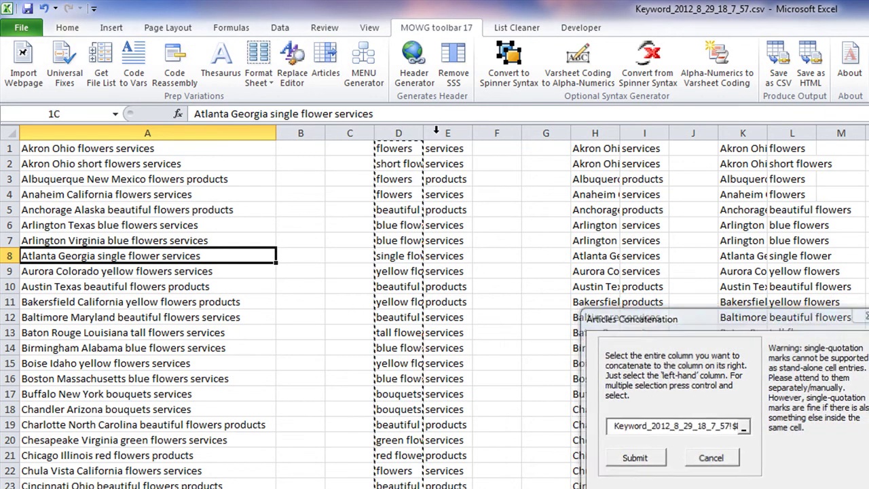
- Concatenate columns D and E with the Articles tool, and do the same for columns G and H
{"action": "left_click", "coordinate": [638, 457]}
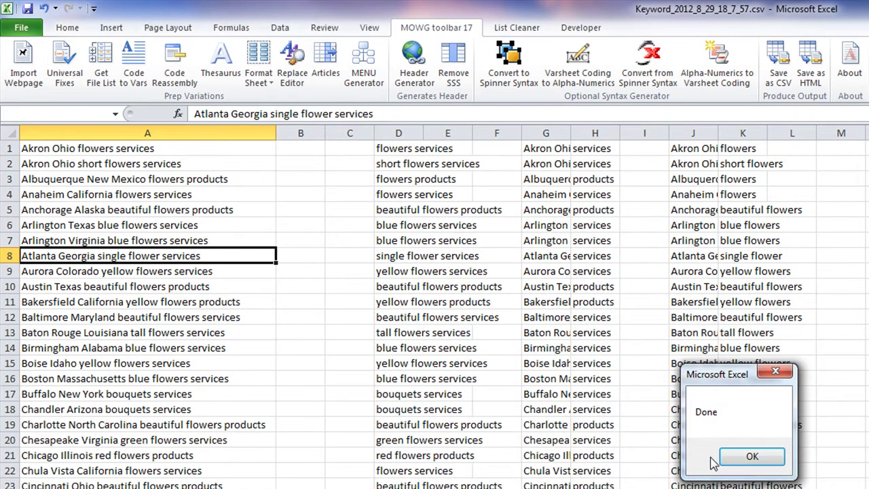
{"action": "left_click", "coordinate": [748, 455]}
{"action": "left_click", "coordinate": [325, 62]}
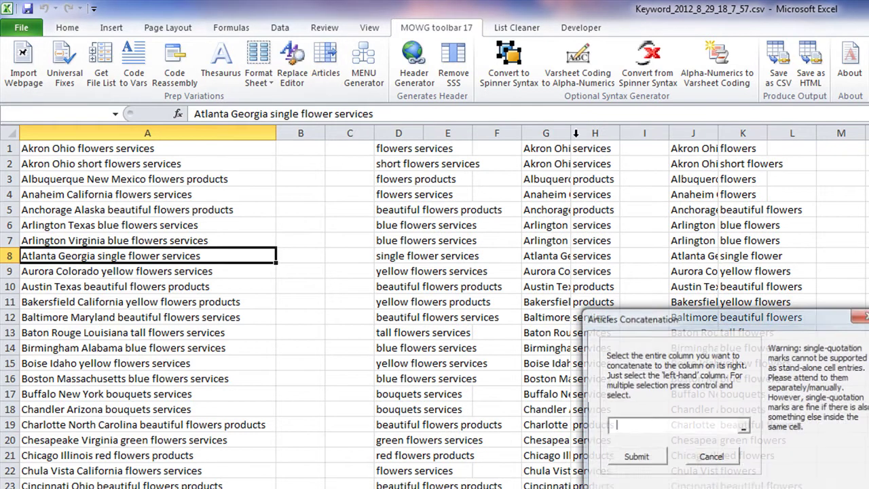
{"action": "left_click_drag", "start_coordinate": [557, 133], "coordinate": [595, 133]}
{"action": "left_click", "coordinate": [648, 458]}
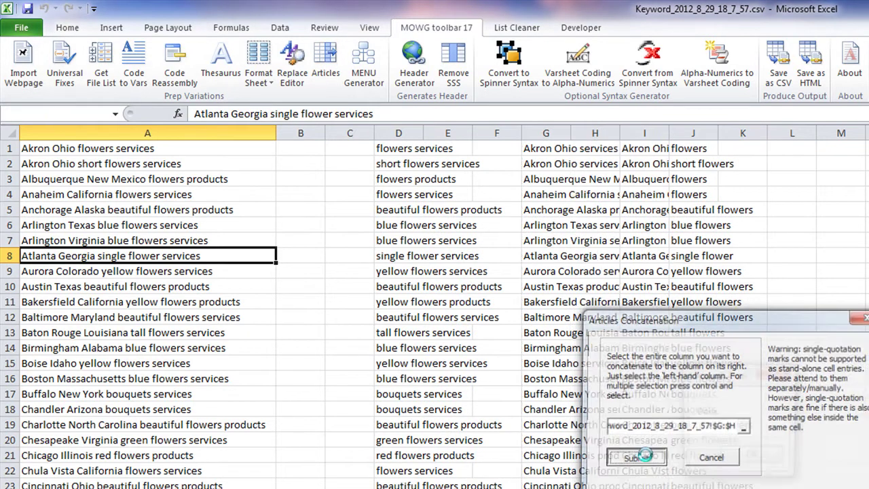
{"action": "left_click", "coordinate": [751, 457]}
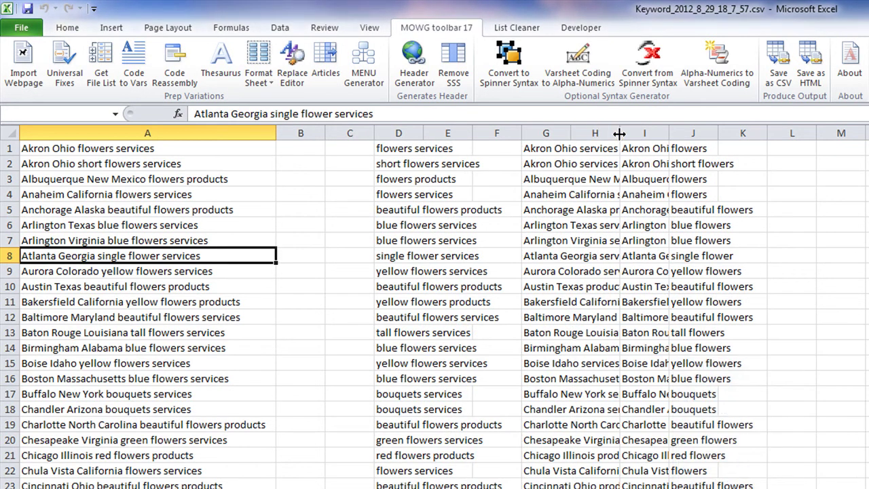
- Autofit the widths of columns G and I to their contents
{"action": "left_click", "coordinate": [620, 134]}
{"action": "double_click", "coordinate": [570, 133]}
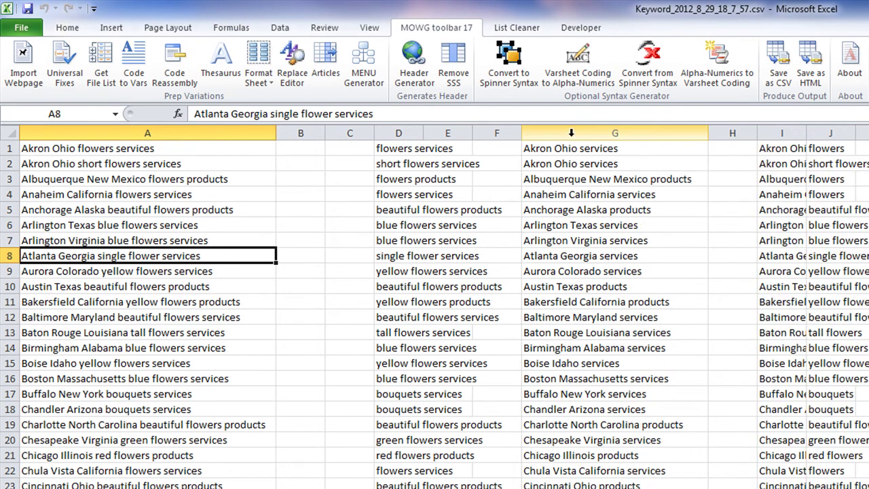
{"action": "left_click", "coordinate": [807, 133]}
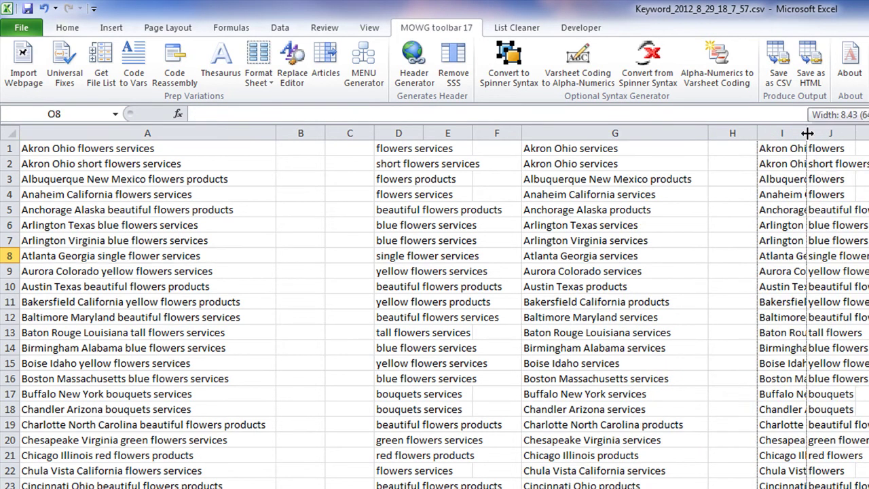
{"action": "double_click", "coordinate": [807, 133]}
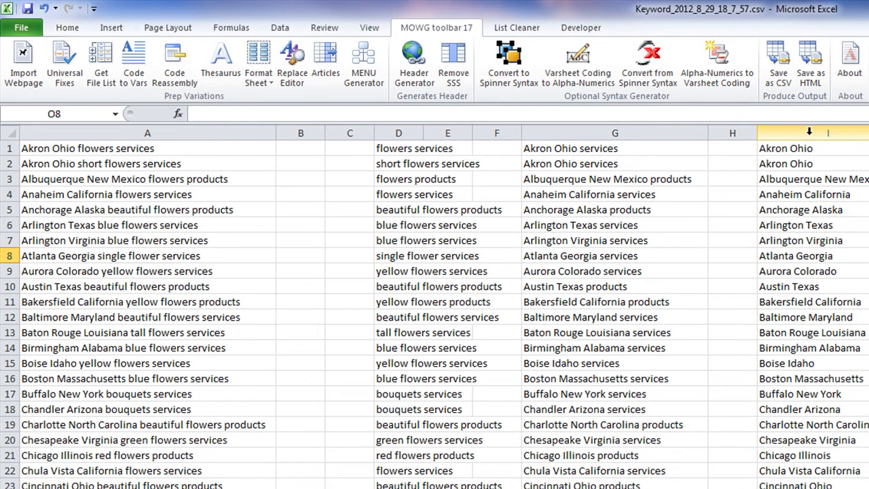
- Concatenate the city names in column I with the flower terms in column J using the Articles tool
{"action": "left_click", "coordinate": [338, 56]}
{"action": "left_click", "coordinate": [827, 133]}
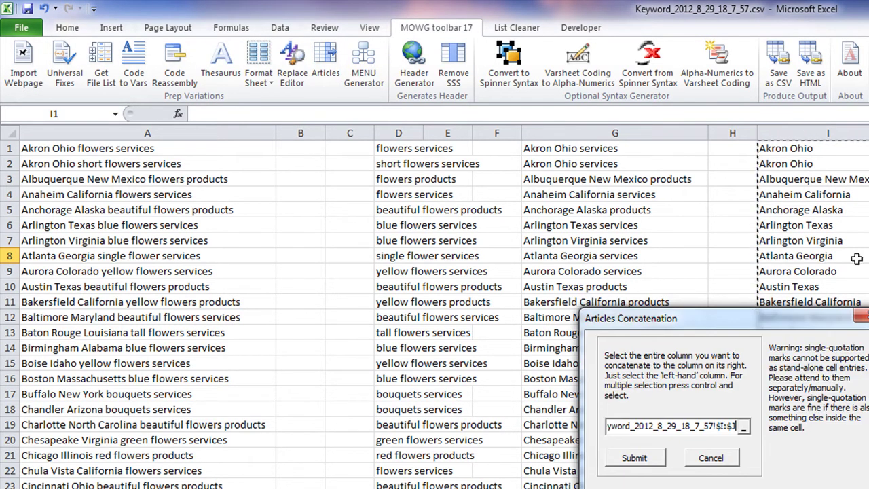
{"action": "left_click", "coordinate": [634, 458]}
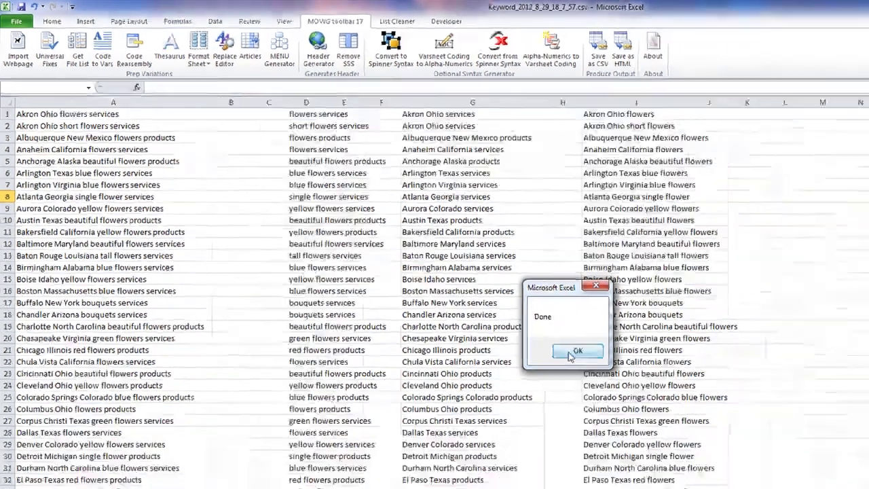
{"action": "left_click", "coordinate": [570, 353]}
{"action": "left_click", "coordinate": [861, 362]}
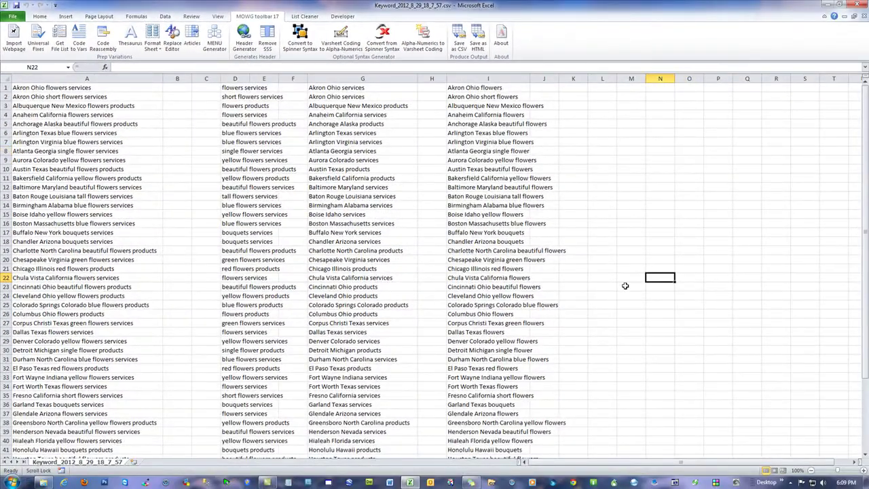
- Move the keyword block in D1:I50 beneath the list in column A, starting at A51
{"action": "left_click_drag", "start_coordinate": [234, 89], "coordinate": [517, 441]}
{"action": "right_click", "coordinate": [262, 232]}
{"action": "left_click", "coordinate": [285, 252]}
{"action": "scroll", "coordinate": [187, 243], "scroll_direction": "up", "scroll_amount": 4}
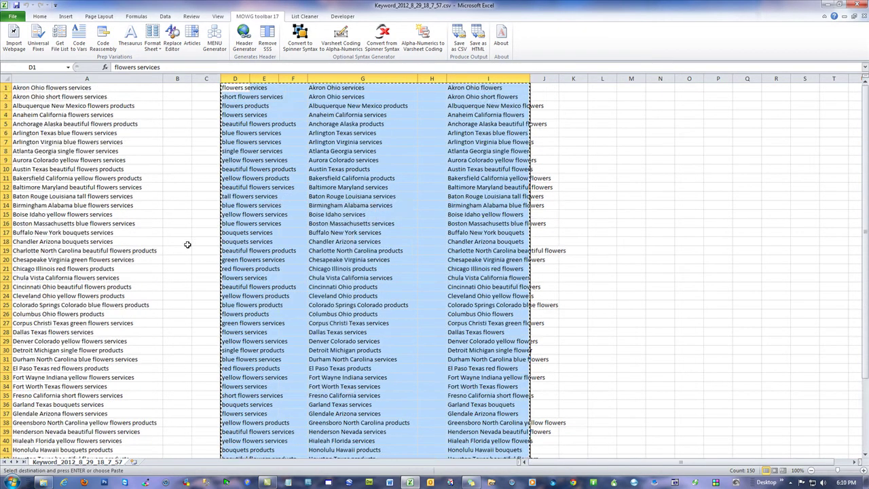
{"action": "scroll", "coordinate": [187, 243], "scroll_direction": "down", "scroll_amount": 9}
{"action": "right_click", "coordinate": [68, 297]}
{"action": "left_click", "coordinate": [88, 330]}
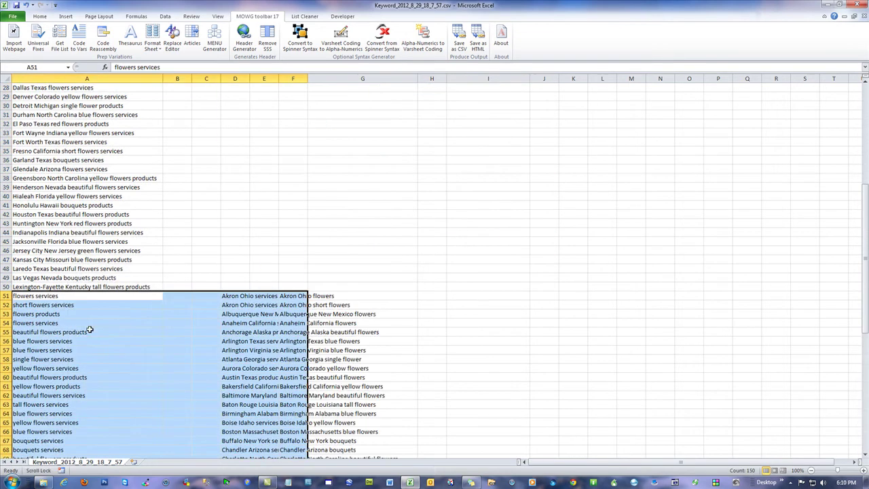
{"action": "left_click", "coordinate": [371, 325]}
- Move the remaining keyword lists in D51:G100 beneath column A's entries, starting at A101
{"action": "left_click_drag", "start_coordinate": [234, 296], "coordinate": [309, 244]}
{"action": "right_click", "coordinate": [244, 191]}
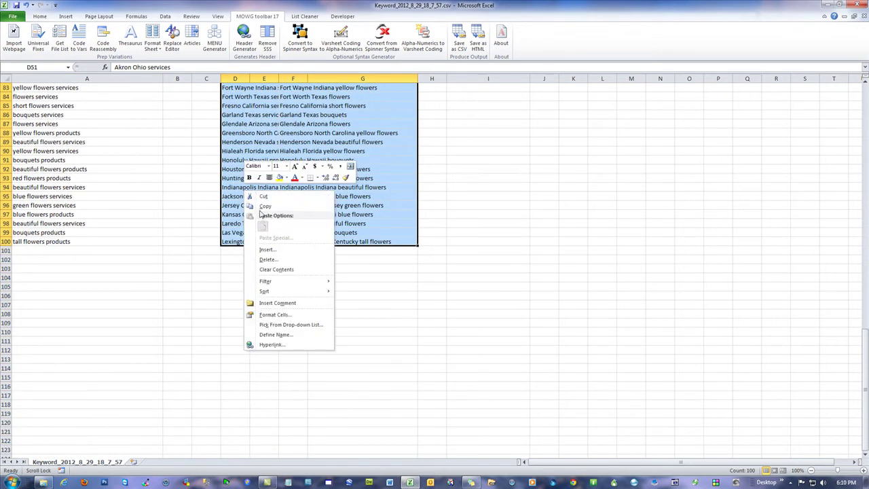
{"action": "left_click", "coordinate": [264, 197]}
{"action": "scroll", "coordinate": [113, 384], "scroll_direction": "up", "scroll_amount": 17}
{"action": "scroll", "coordinate": [111, 355], "scroll_direction": "down", "scroll_amount": 12}
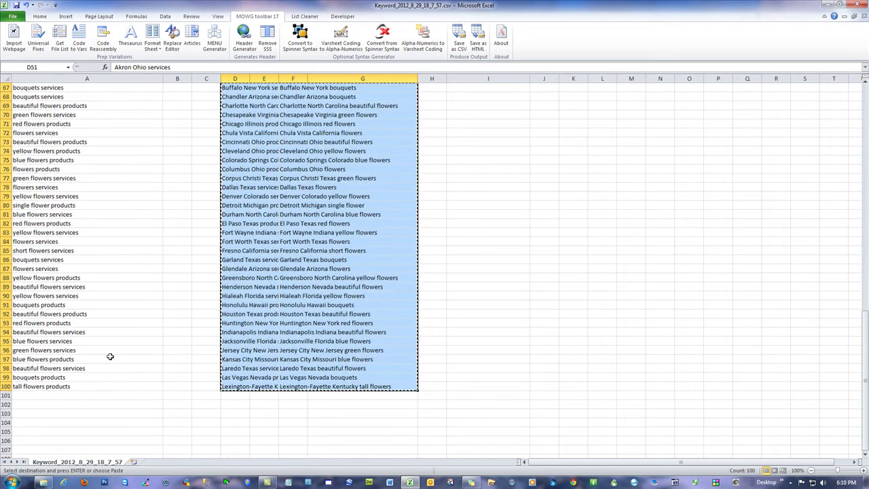
{"action": "right_click", "coordinate": [62, 398]}
{"action": "left_click", "coordinate": [126, 295]}
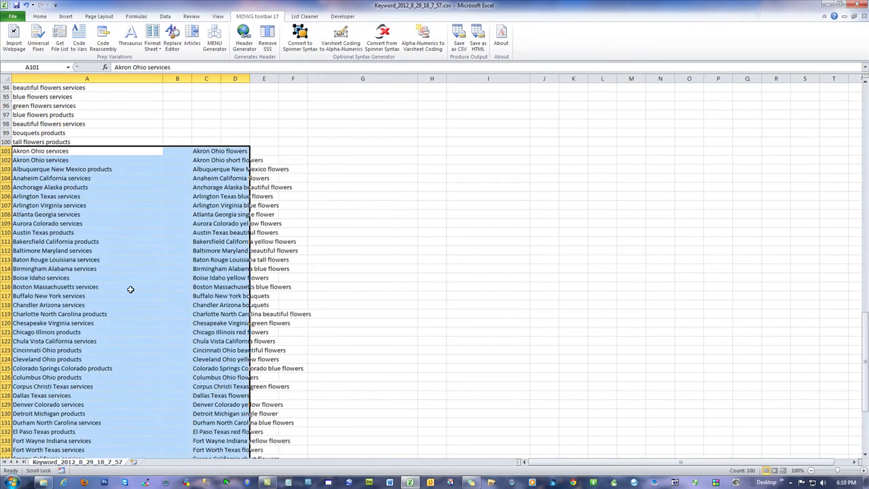
- Move the city and flower keywords in C101:C150 to the end of column A, starting at A151
{"action": "left_click_drag", "start_coordinate": [211, 151], "coordinate": [205, 445]}
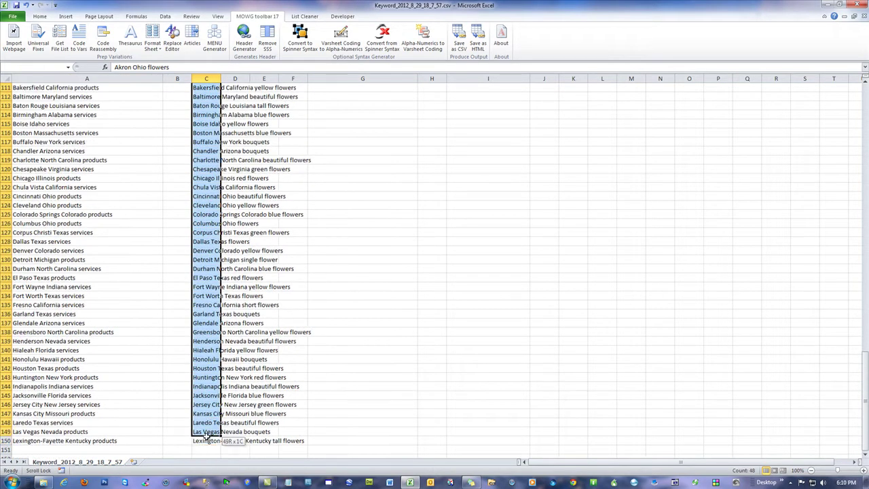
{"action": "right_click", "coordinate": [213, 368]}
{"action": "scroll", "coordinate": [237, 206], "scroll_direction": "up", "scroll_amount": 10}
{"action": "left_click", "coordinate": [236, 206]}
{"action": "scroll", "coordinate": [145, 301], "scroll_direction": "down", "scroll_amount": 18}
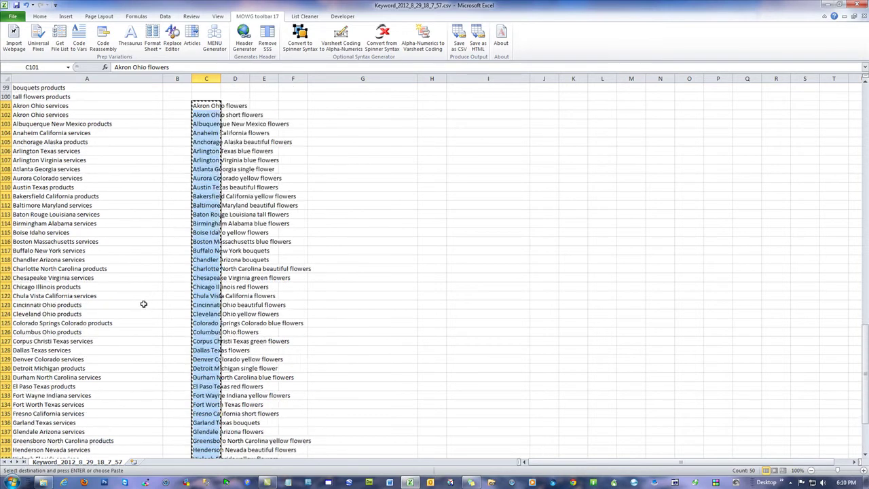
{"action": "right_click", "coordinate": [56, 232]}
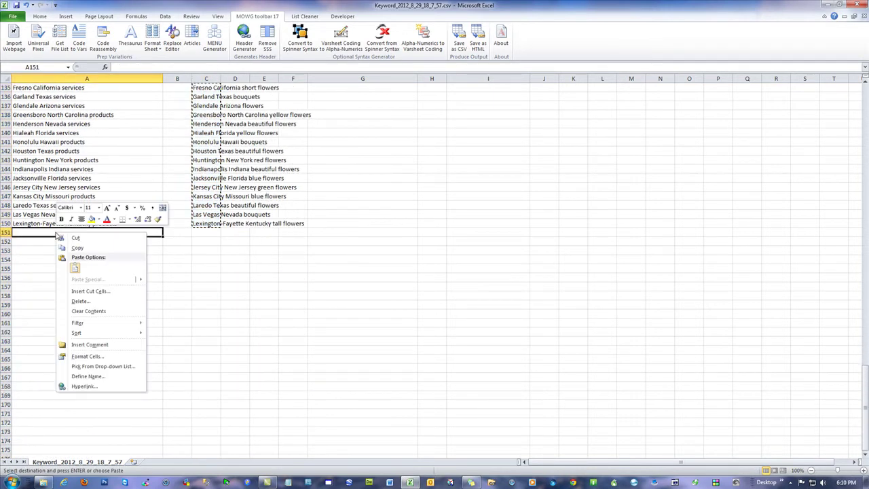
{"action": "left_click", "coordinate": [72, 269]}
{"action": "left_click", "coordinate": [442, 260]}
- Delete the emptied columns B through Q
{"action": "scroll", "coordinate": [405, 303], "scroll_direction": "up", "scroll_amount": 20}
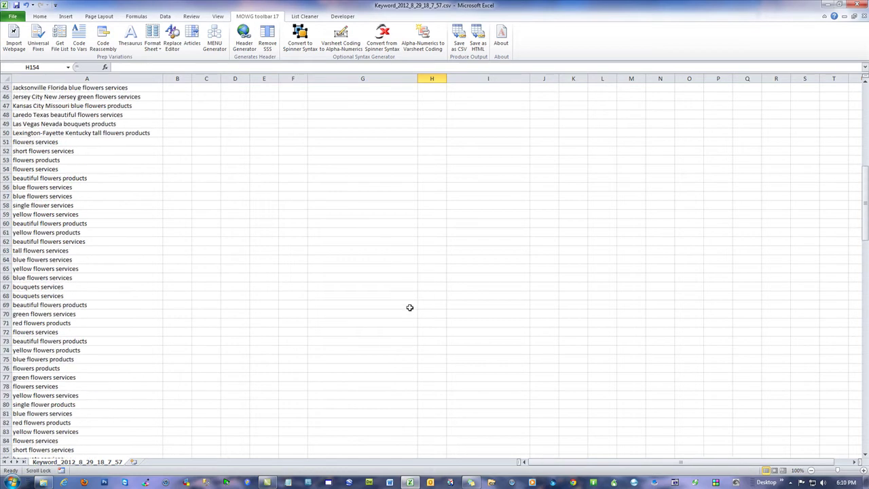
{"action": "scroll", "coordinate": [410, 308], "scroll_direction": "up", "scroll_amount": 3}
{"action": "left_click_drag", "start_coordinate": [177, 77], "coordinate": [747, 77]}
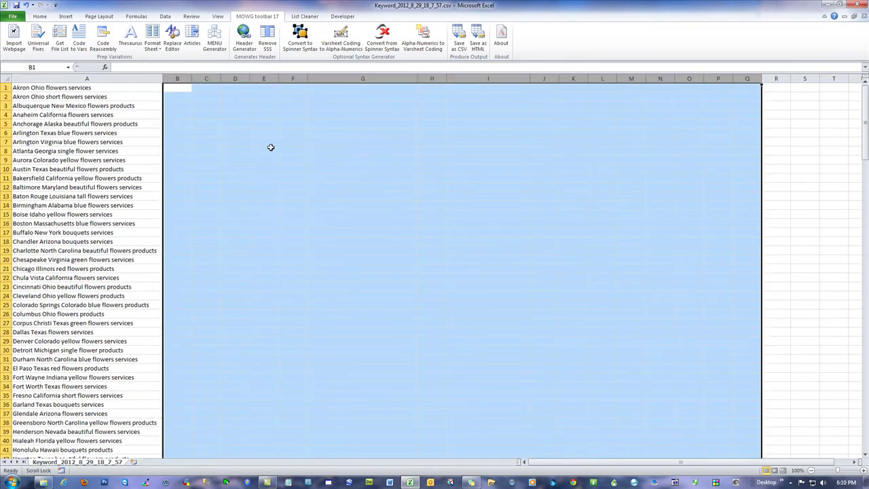
{"action": "right_click", "coordinate": [244, 150]}
{"action": "left_click", "coordinate": [266, 218]}
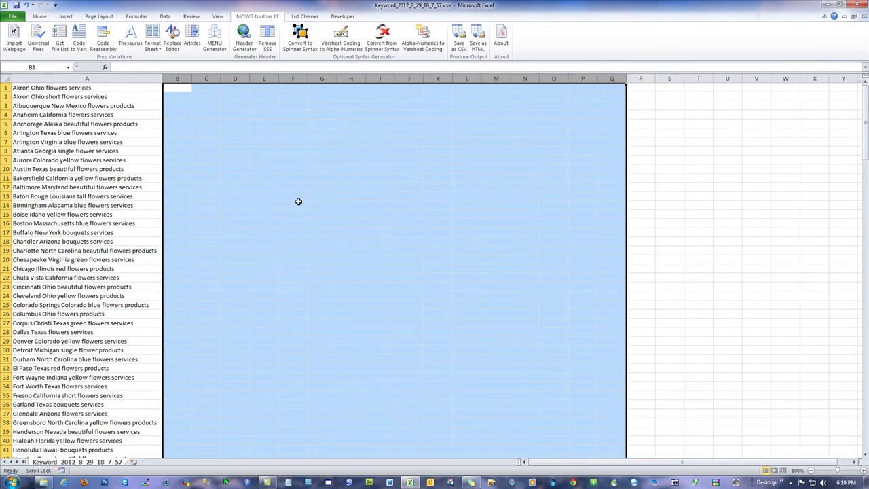
{"action": "left_click", "coordinate": [667, 160]}
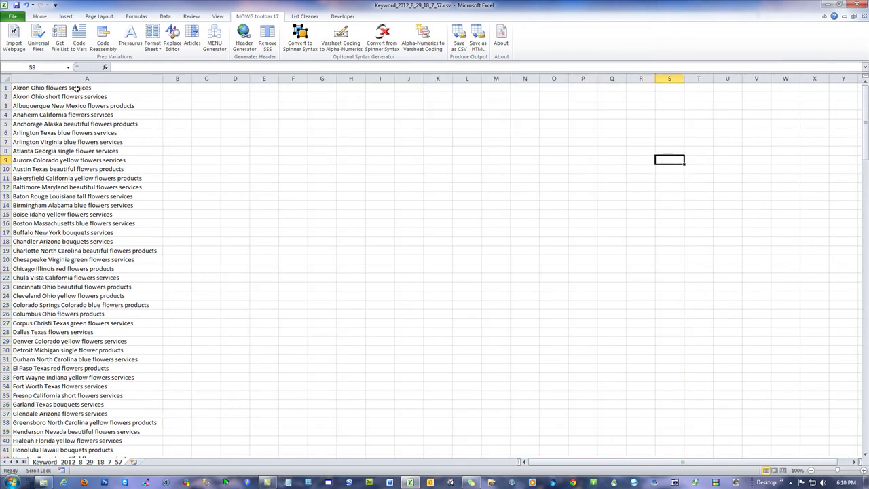
{"action": "scroll", "coordinate": [93, 201], "scroll_direction": "down", "scroll_amount": 20}
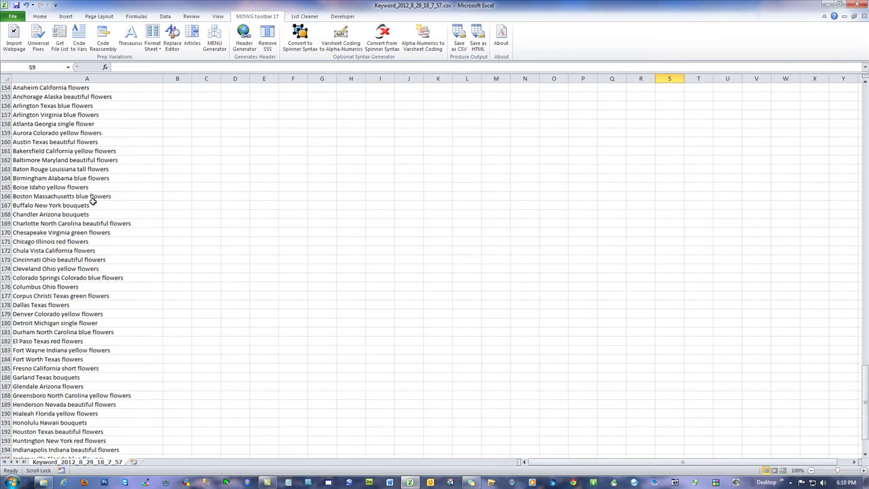
{"action": "scroll", "coordinate": [93, 201], "scroll_direction": "down", "scroll_amount": 6}
{"action": "left_click_drag", "start_coordinate": [30, 343], "coordinate": [31, 83]}
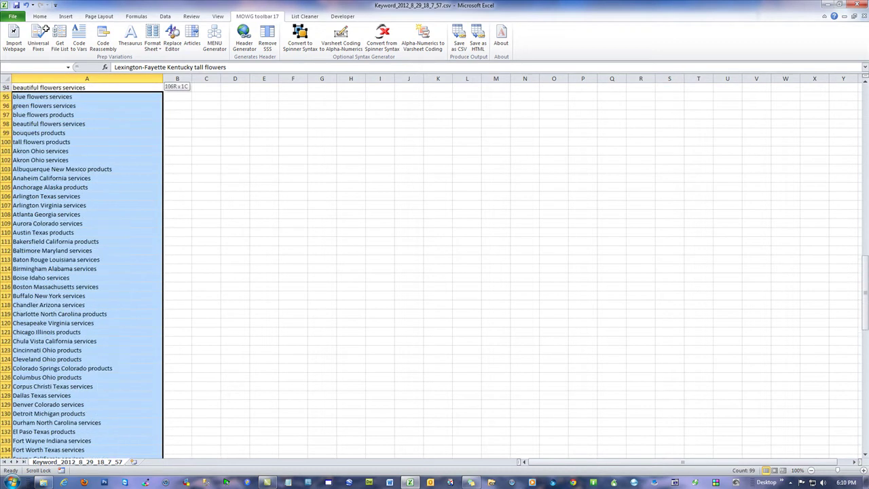
{"action": "left_click", "coordinate": [242, 132]}
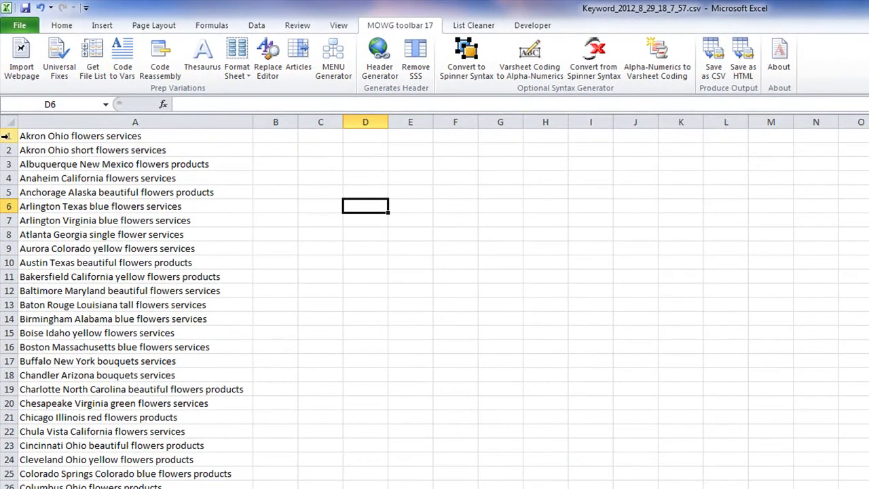
- Insert a row above the keyword list and enter 1 in cell A1 as the column header
{"action": "left_click", "coordinate": [6, 136]}
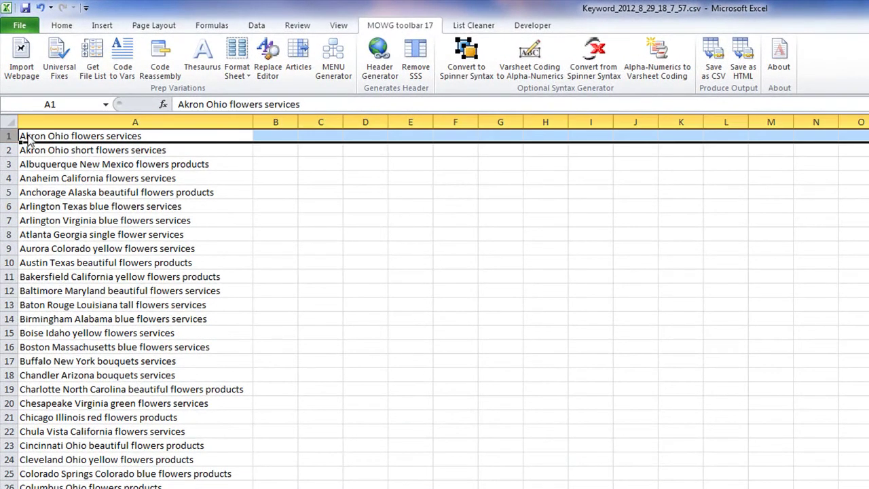
{"action": "right_click", "coordinate": [27, 136]}
{"action": "left_click", "coordinate": [87, 231]}
{"action": "left_click", "coordinate": [70, 136]}
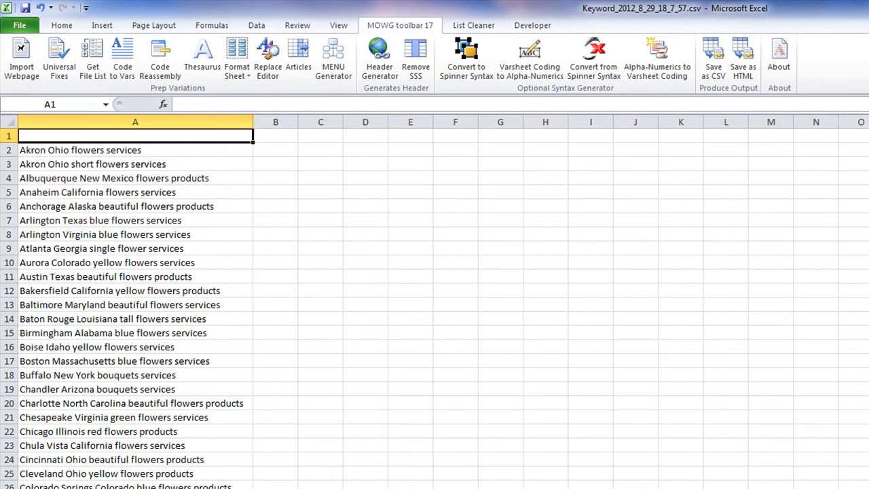
{"action": "type", "text": "1"}
{"action": "left_click", "coordinate": [485, 412]}
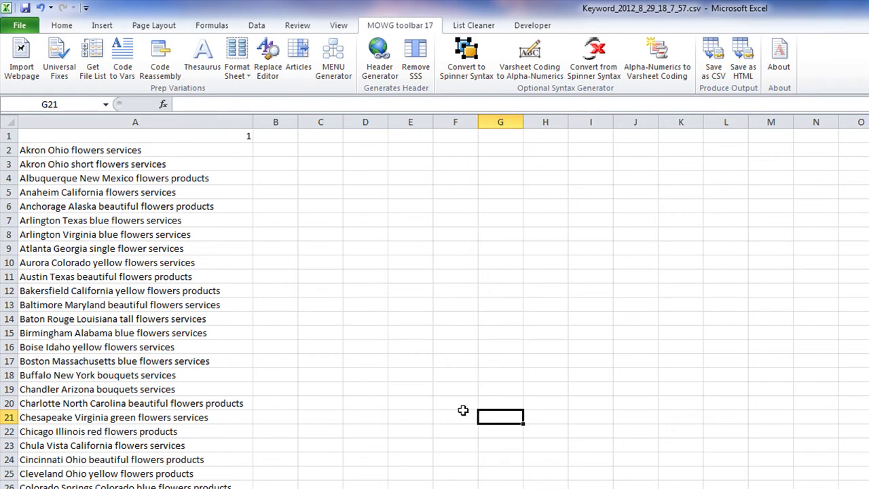
{"action": "left_click", "coordinate": [189, 136]}
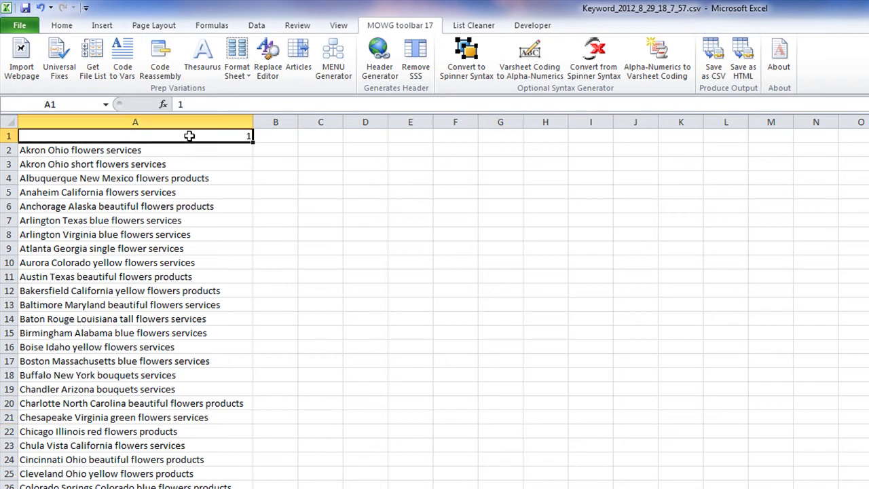
{"action": "left_click", "coordinate": [370, 213]}
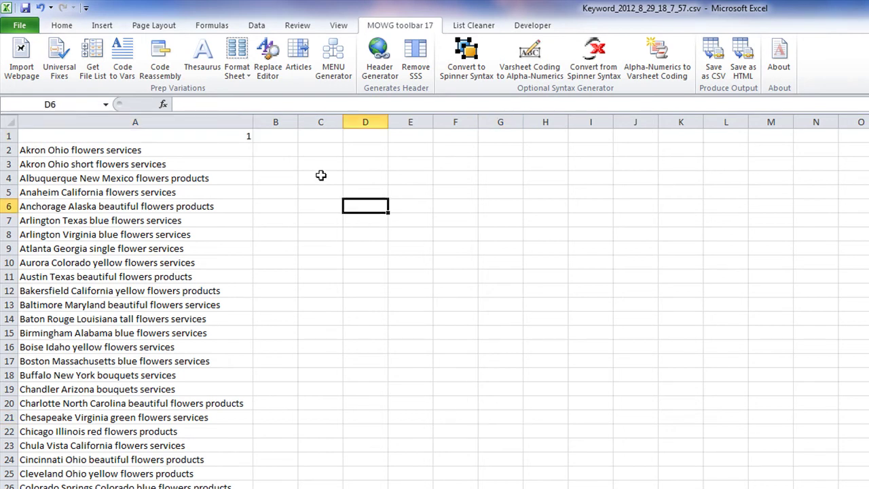
- Use Advanced Filter to copy only the unique records from the keyword list in column A to cell D1
{"action": "left_click", "coordinate": [257, 26]}
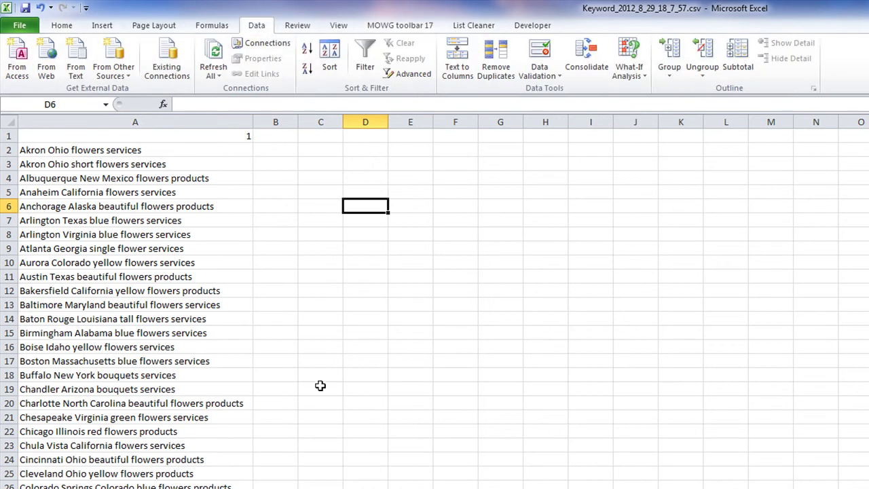
{"action": "left_click", "coordinate": [162, 121]}
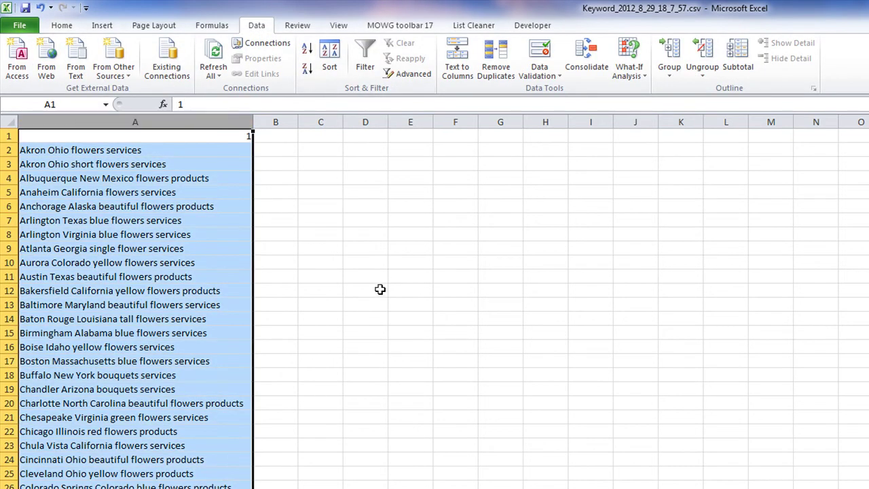
{"action": "left_click", "coordinate": [422, 76]}
{"action": "left_click", "coordinate": [285, 358]}
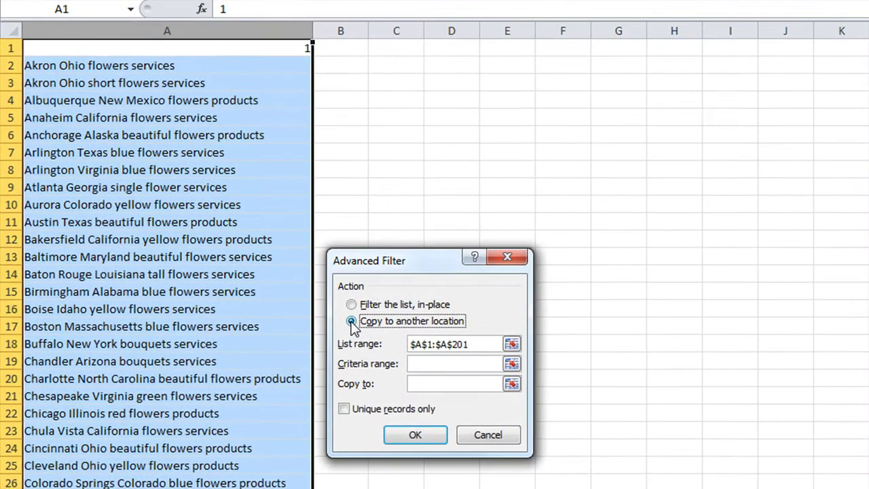
{"action": "left_click", "coordinate": [511, 384]}
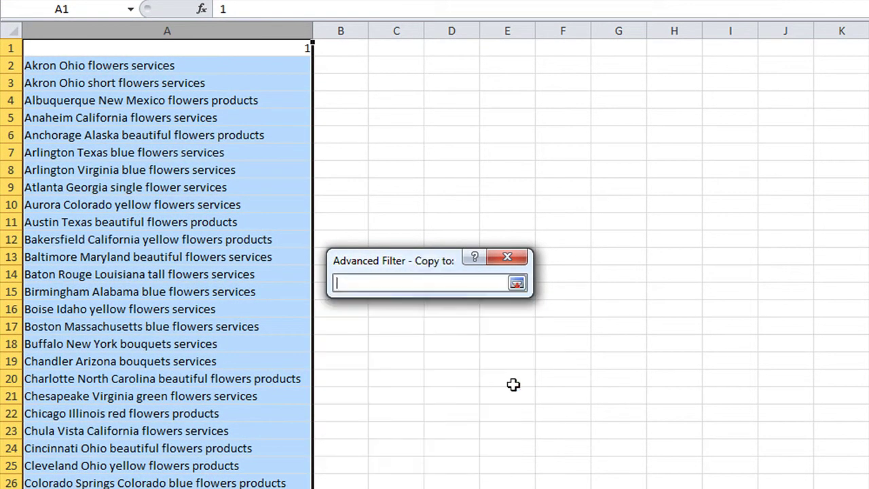
{"action": "left_click", "coordinate": [460, 40]}
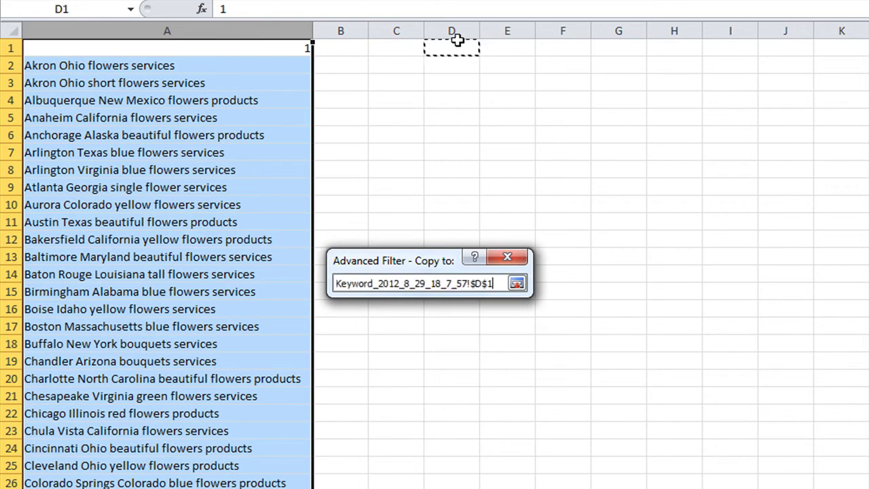
{"action": "left_click", "coordinate": [518, 285]}
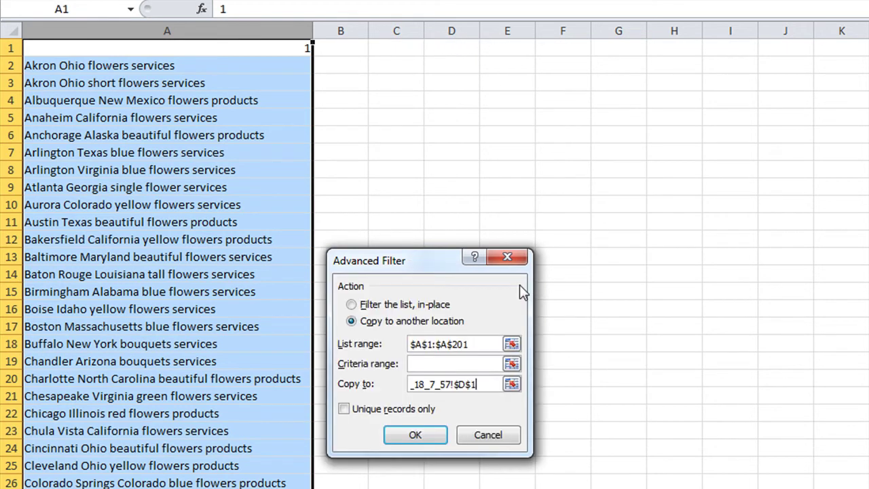
{"action": "left_click", "coordinate": [345, 409]}
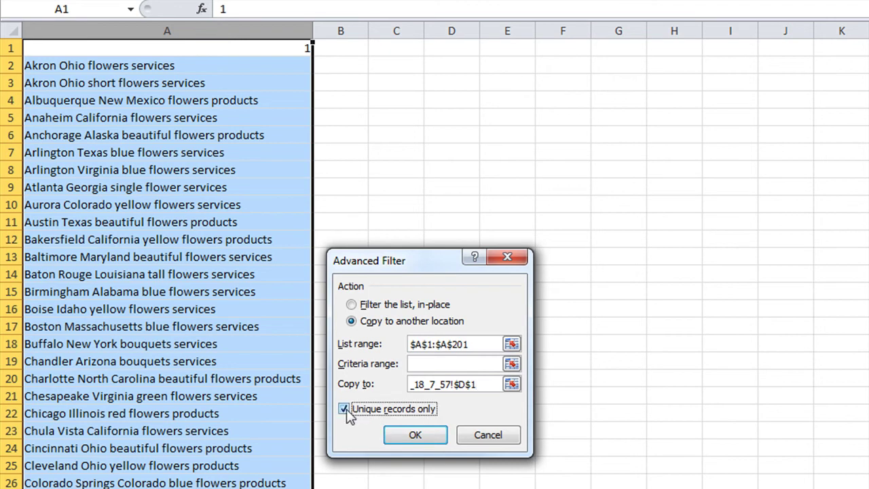
{"action": "left_click", "coordinate": [416, 435]}
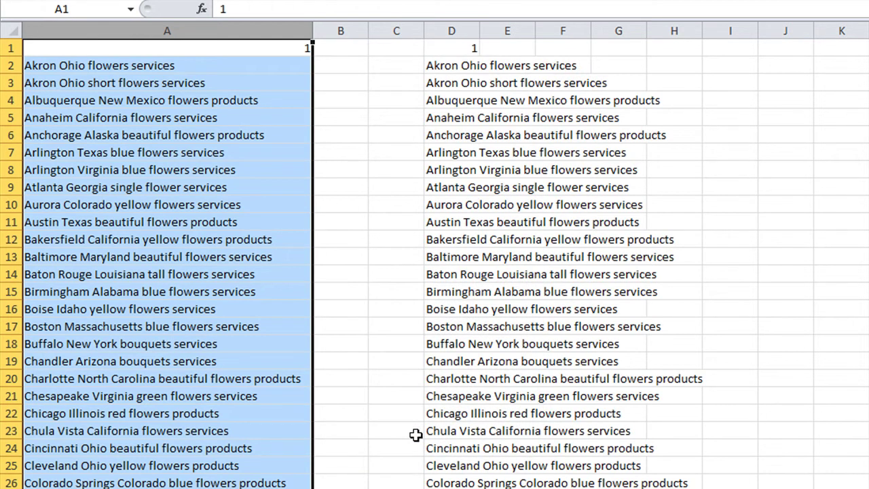
- Delete row 1, which holds the header number 1 above both keyword lists
{"action": "left_click", "coordinate": [401, 170]}
{"action": "left_click", "coordinate": [379, 275]}
{"action": "left_click", "coordinate": [453, 48]}
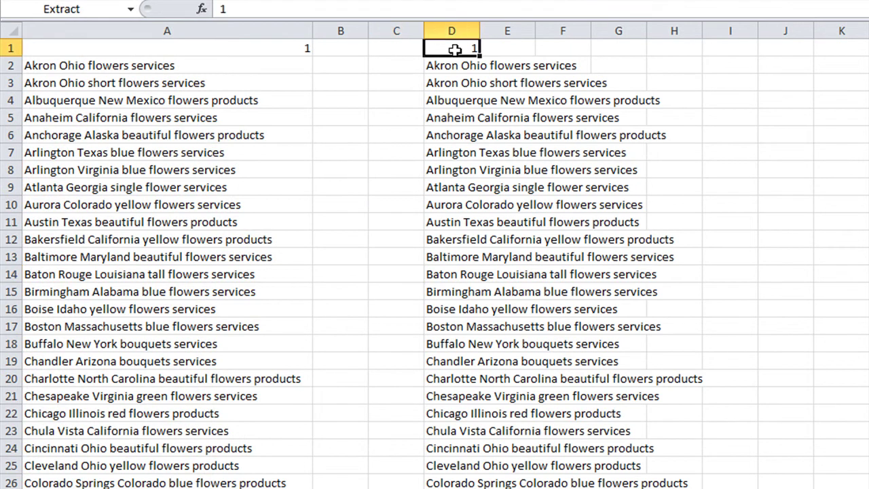
{"action": "left_click", "coordinate": [55, 67]}
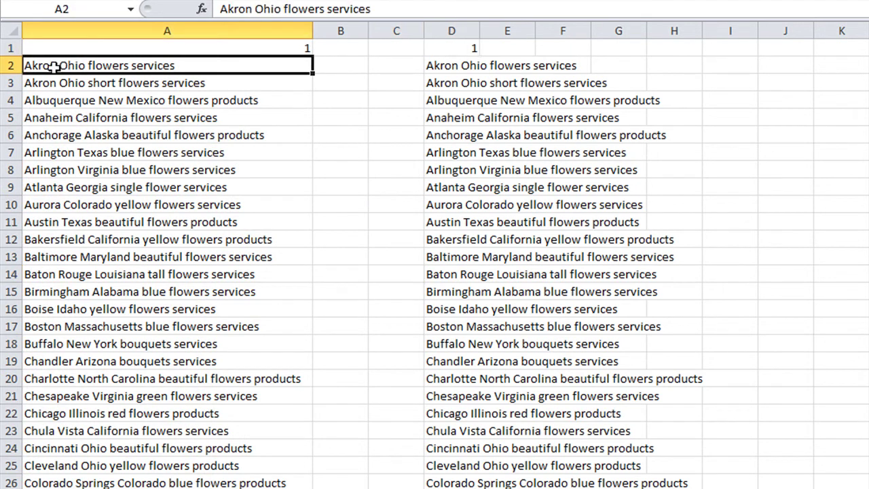
{"action": "left_click", "coordinate": [9, 46]}
{"action": "right_click", "coordinate": [135, 44]}
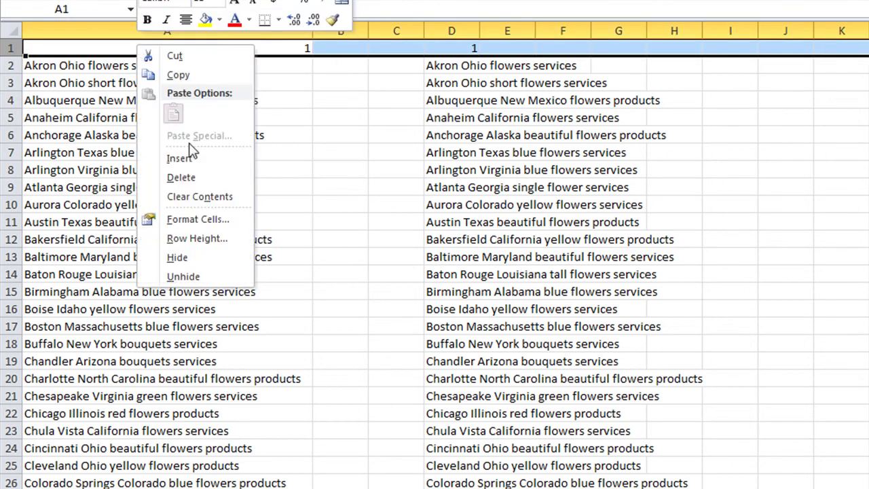
{"action": "left_click", "coordinate": [198, 178]}
{"action": "left_click", "coordinate": [848, 293]}
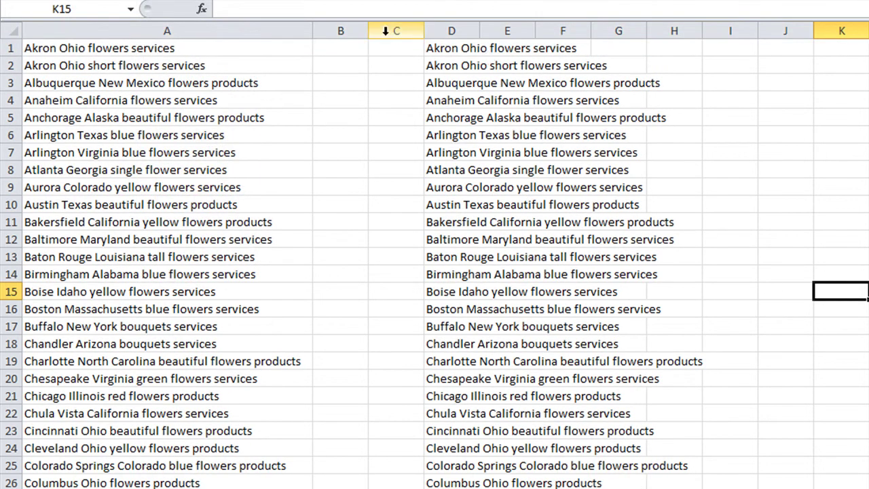
- Compare the ends of the original list in column A and the filtered list in column D
{"action": "scroll", "coordinate": [613, 317], "scroll_direction": "down", "scroll_amount": 20}
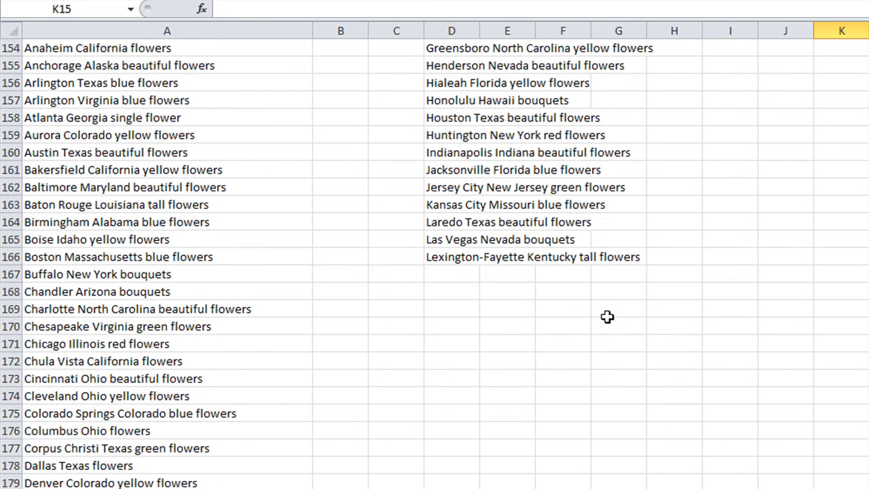
{"action": "scroll", "coordinate": [460, 271], "scroll_direction": "down", "scroll_amount": 9}
{"action": "scroll", "coordinate": [444, 283], "scroll_direction": "up", "scroll_amount": 9}
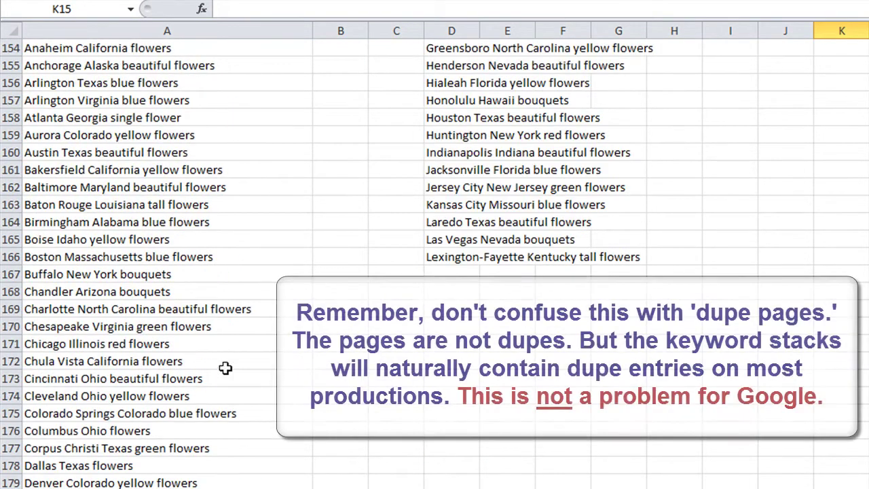
{"action": "left_click_drag", "start_coordinate": [148, 265], "coordinate": [149, 488]}
{"action": "scroll", "coordinate": [434, 272], "scroll_direction": "up", "scroll_amount": 6}
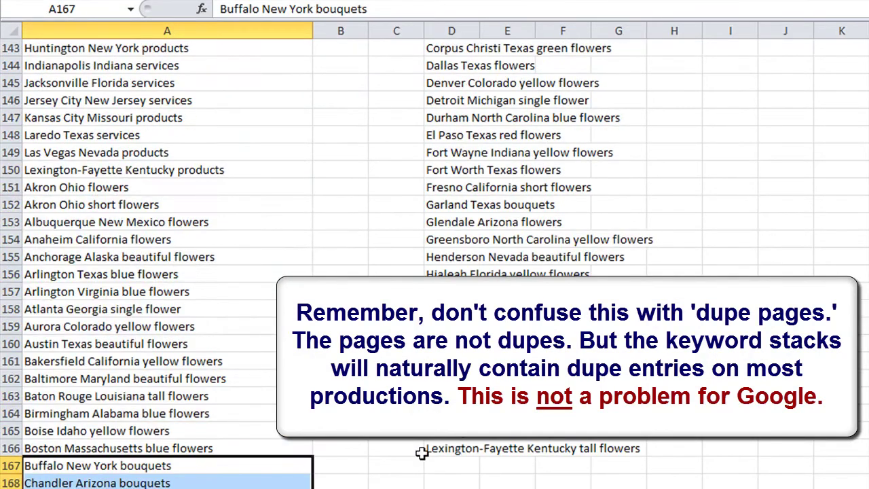
{"action": "left_click", "coordinate": [448, 445]}
- Delete columns A through C to keep only the filtered keyword list
{"action": "left_click_drag", "start_coordinate": [397, 26], "coordinate": [146, 33]}
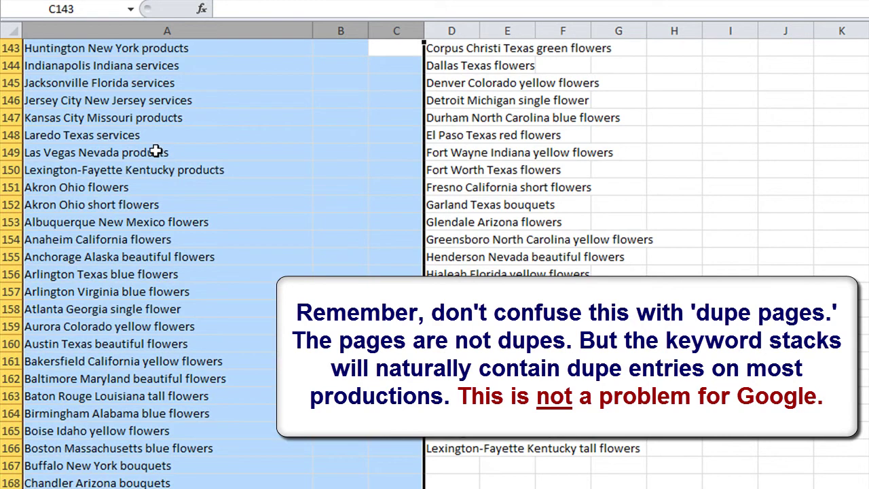
{"action": "right_click", "coordinate": [139, 100]}
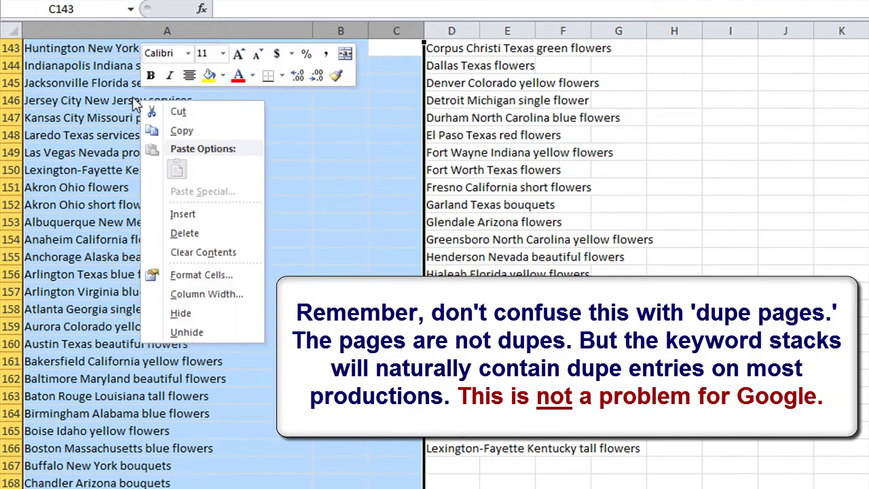
{"action": "left_click", "coordinate": [178, 230]}
{"action": "left_click", "coordinate": [111, 165]}
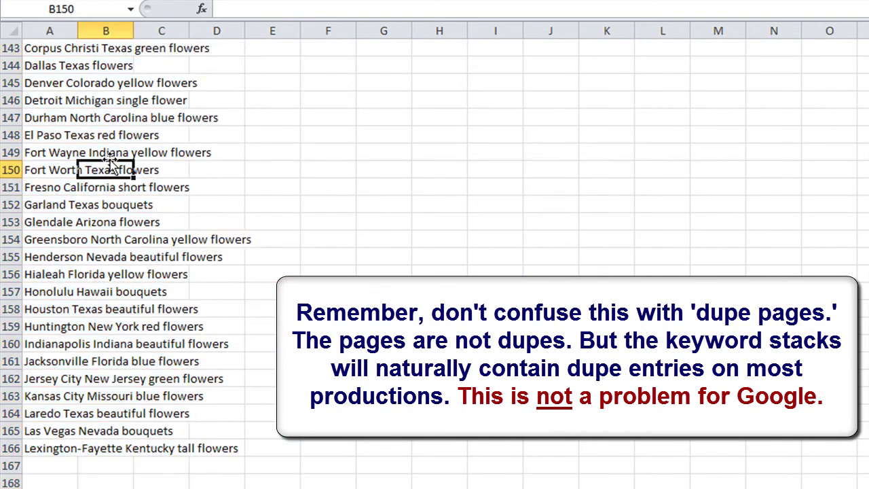
- Autofit column A's width to its longest keyword
{"action": "left_click", "coordinate": [51, 166]}
{"action": "left_click", "coordinate": [55, 101]}
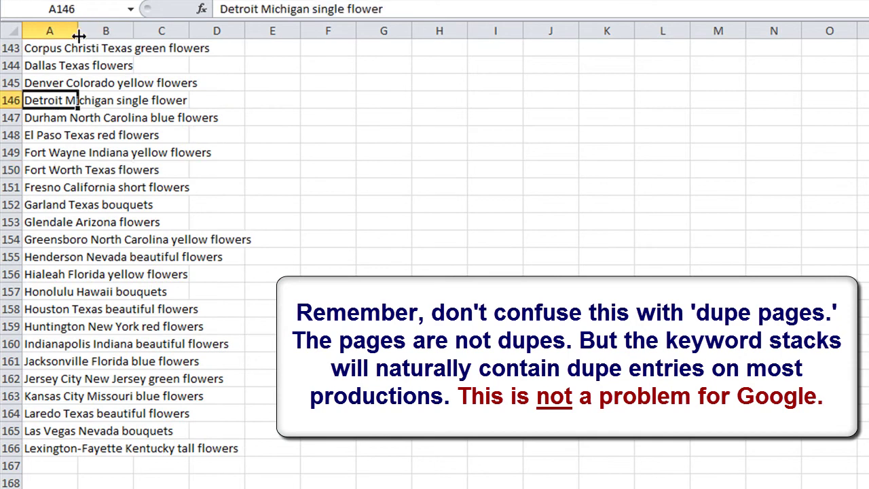
{"action": "double_click", "coordinate": [76, 31]}
{"action": "left_click", "coordinate": [514, 442]}
{"action": "left_click", "coordinate": [169, 281]}
{"action": "left_click", "coordinate": [102, 133]}
{"action": "left_click", "coordinate": [112, 66]}
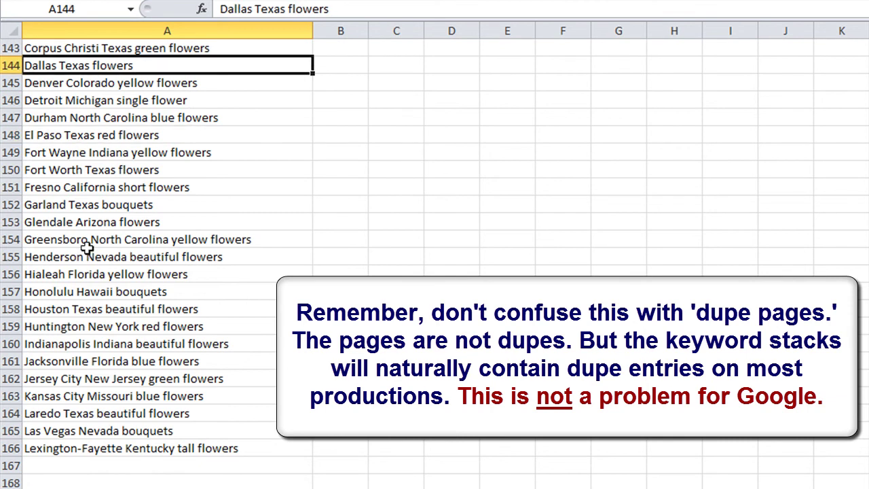
{"action": "left_click", "coordinate": [88, 255]}
- Return to the start of the list, save the keyword file in CSV format, and close the spreadsheet program
{"action": "scroll", "coordinate": [142, 329], "scroll_direction": "up", "scroll_amount": 15}
{"action": "scroll", "coordinate": [142, 329], "scroll_direction": "up", "scroll_amount": 20}
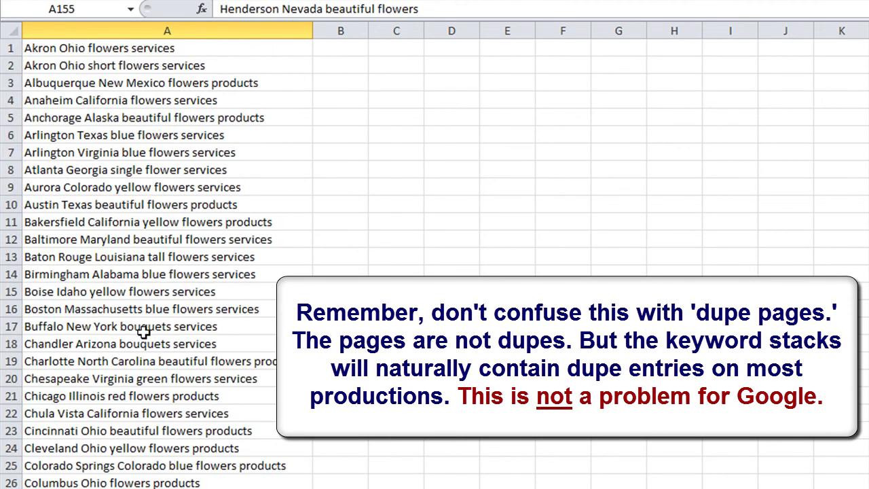
{"action": "key", "text": "ctrl+s"}
{"action": "left_click", "coordinate": [768, 401]}
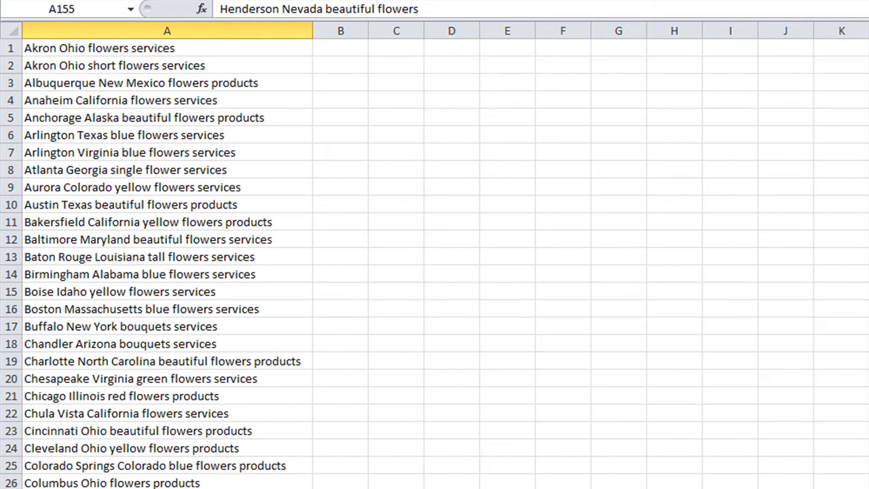
{"action": "key", "text": "alt+F4"}
{"action": "left_click", "coordinate": [837, 369]}
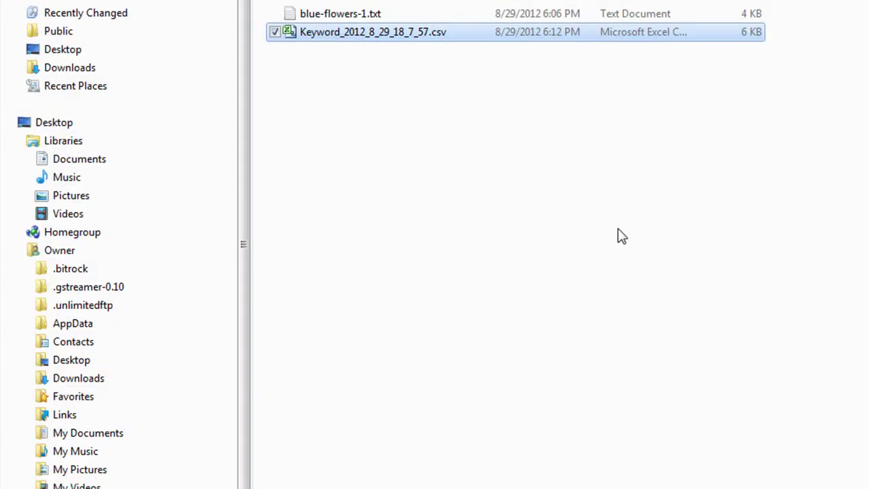
- Rename the Keyword_2012_8_29_18_7_57.csv file to red-flowers-2.txt and accept the extension change
{"action": "right_click", "coordinate": [364, 36]}
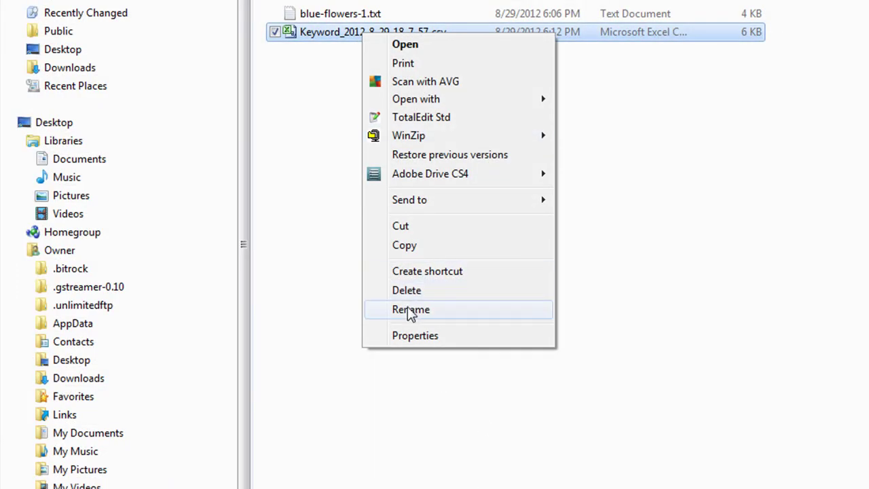
{"action": "left_click", "coordinate": [410, 309]}
{"action": "type", "text": "red-flowers"}
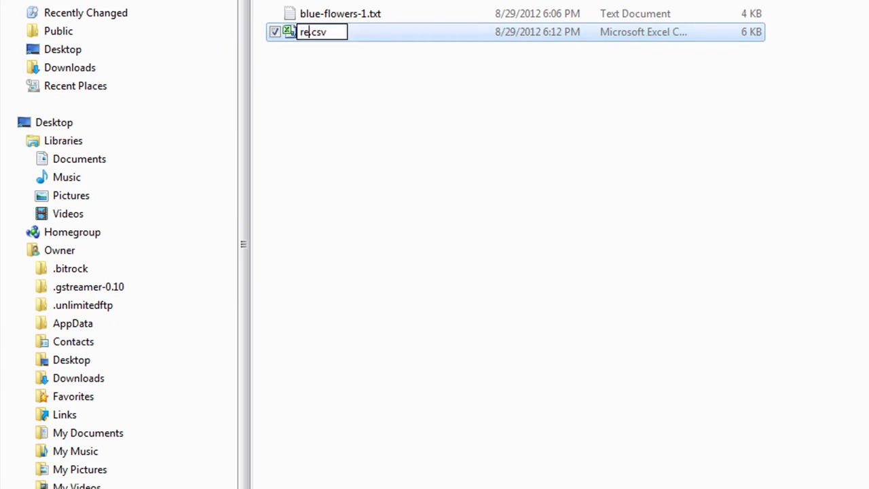
{"action": "type", "text": "-2"}
{"action": "key", "text": "Delete"}
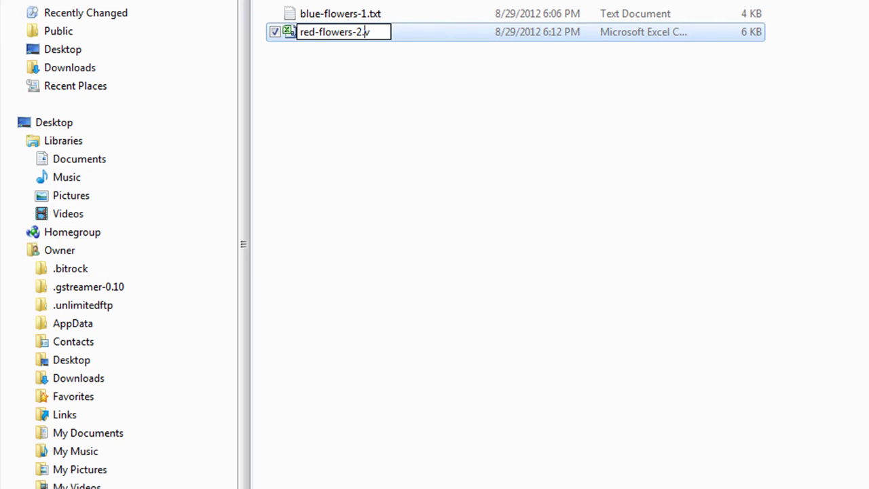
{"action": "key", "text": "Return"}
{"action": "key", "text": "Return"}
- Open red-flowers-2.txt in Notepad, review its keyword entries from start to end, and close it
{"action": "double_click", "coordinate": [320, 34]}
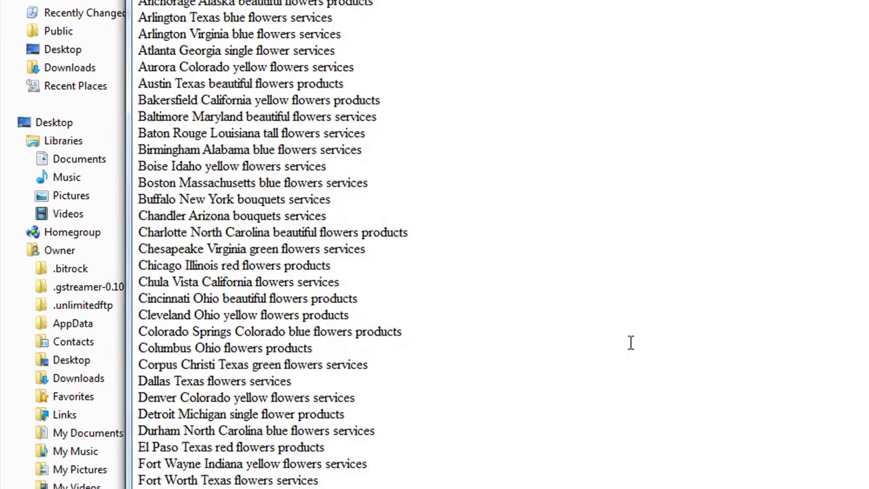
{"action": "scroll", "coordinate": [360, 295], "scroll_direction": "down", "scroll_amount": 20}
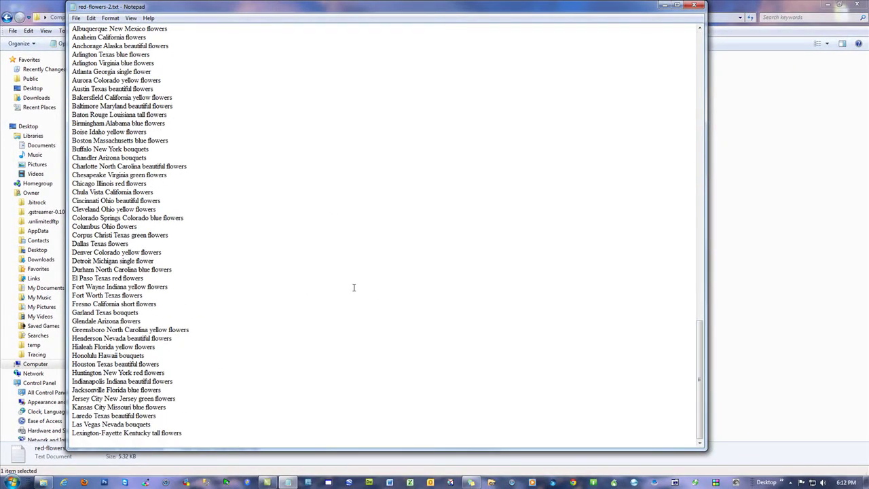
{"action": "left_click", "coordinate": [699, 9]}
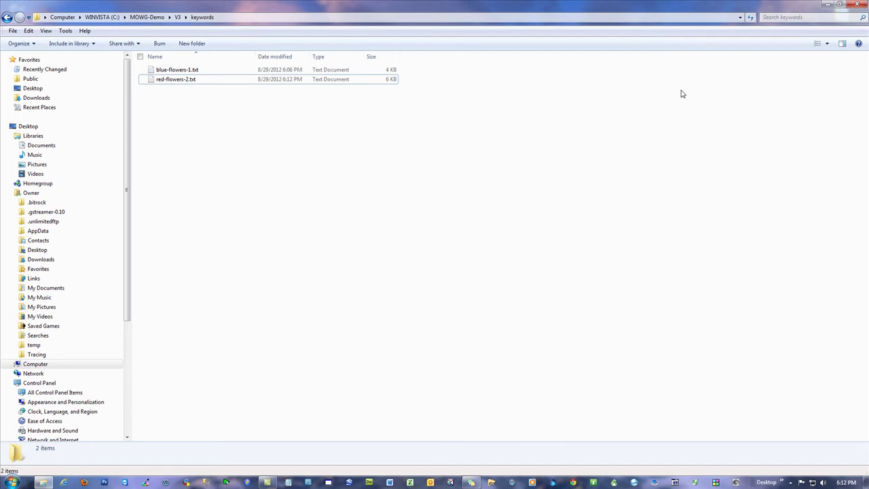
{"action": "double_click", "coordinate": [159, 80]}
{"action": "left_click_drag", "start_coordinate": [269, 227], "coordinate": [98, 54]}
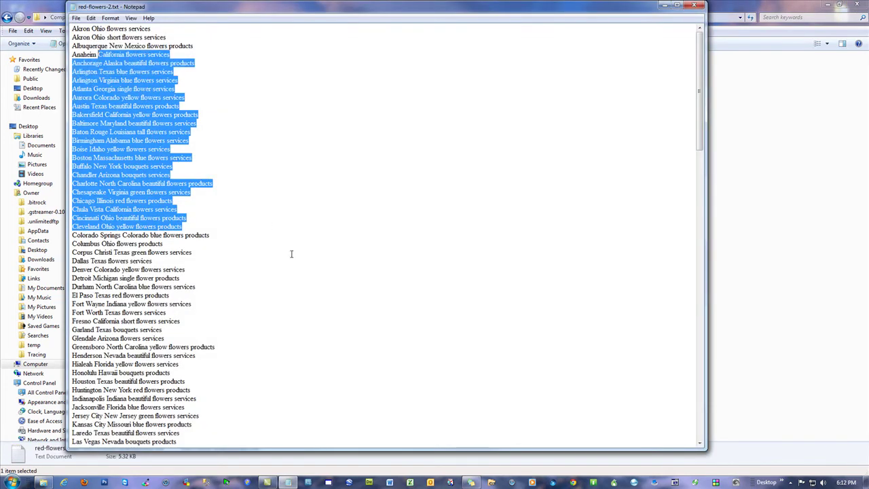
{"action": "left_click", "coordinate": [325, 142]}
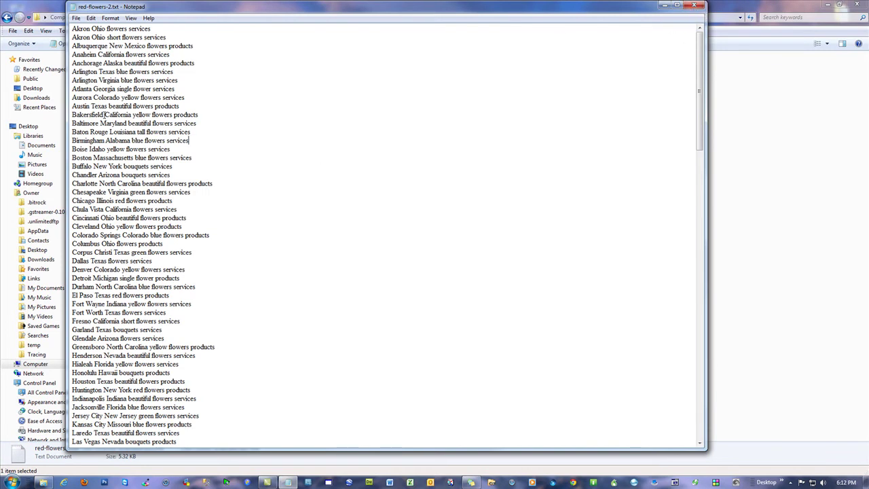
{"action": "left_click", "coordinate": [694, 5]}
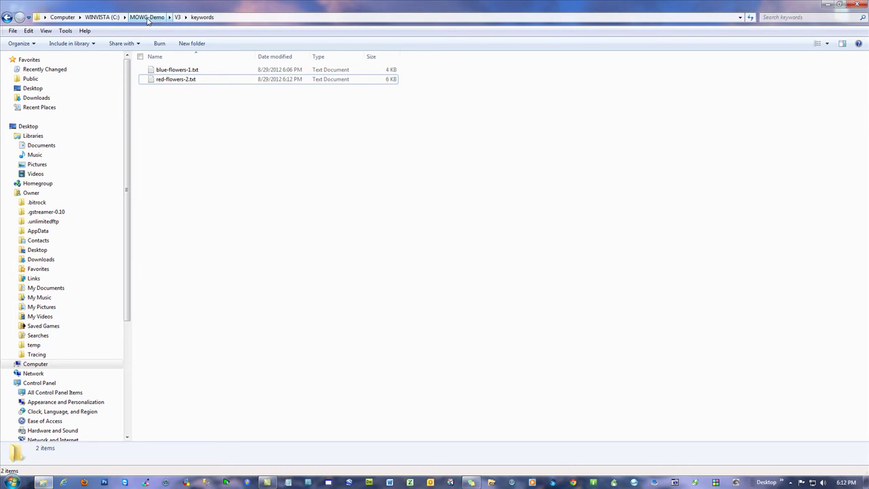
- Close the keywords folder window and switch to Internet Explorer
{"action": "left_click", "coordinate": [857, 4]}
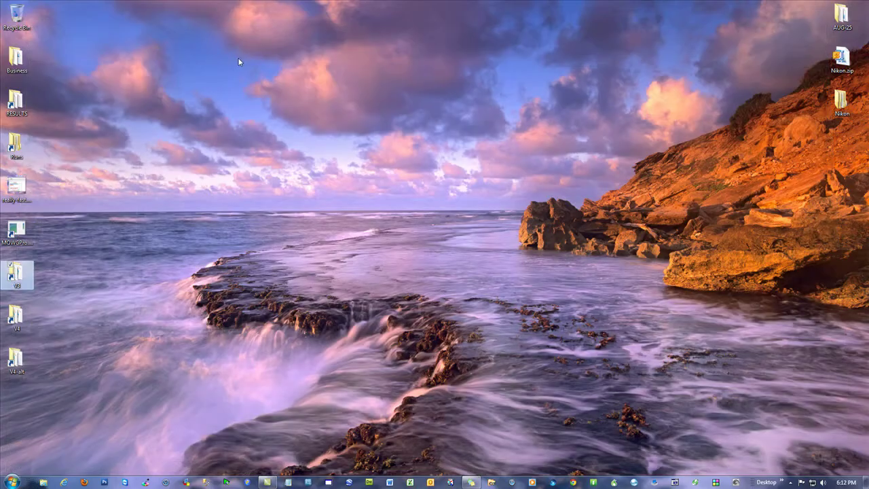
{"action": "left_click", "coordinate": [239, 62]}
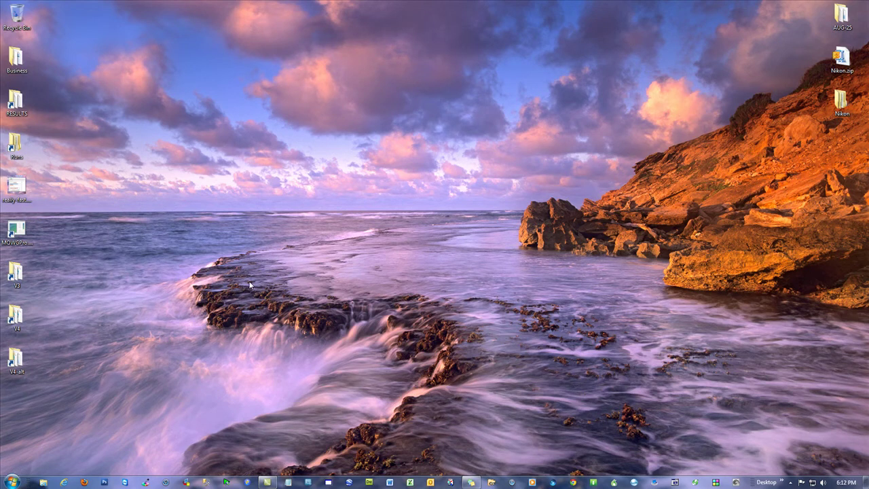
{"action": "left_click", "coordinate": [63, 482]}
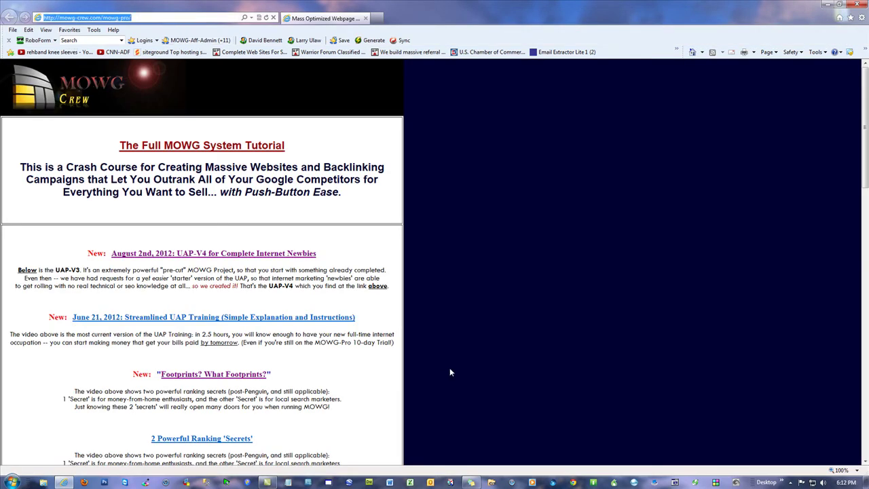
- Open google.com and search the web for "blue flowers"
{"action": "type", "text": "google.com/"}
{"action": "key", "text": "Return"}
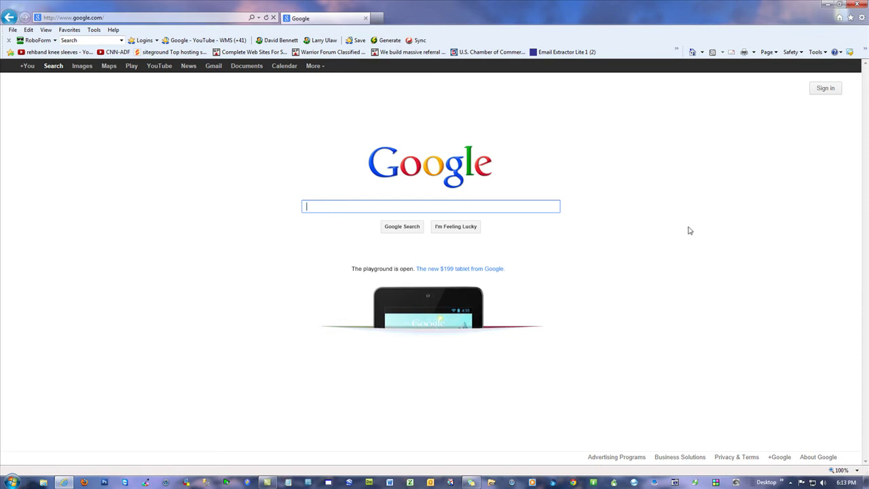
{"action": "type", "text": "blue flowers"}
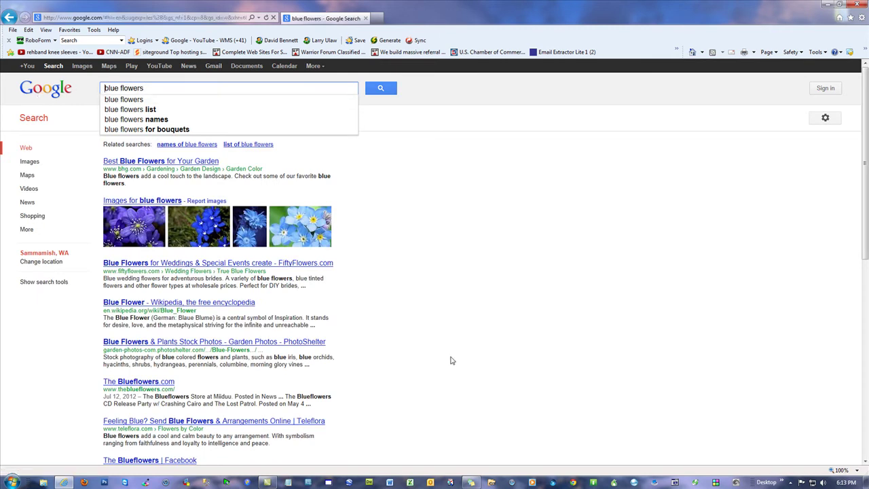
- Refine the search by adding the city and state in front, making it "akron ohio blue flowers"
{"action": "type", "text": "akron oh"}
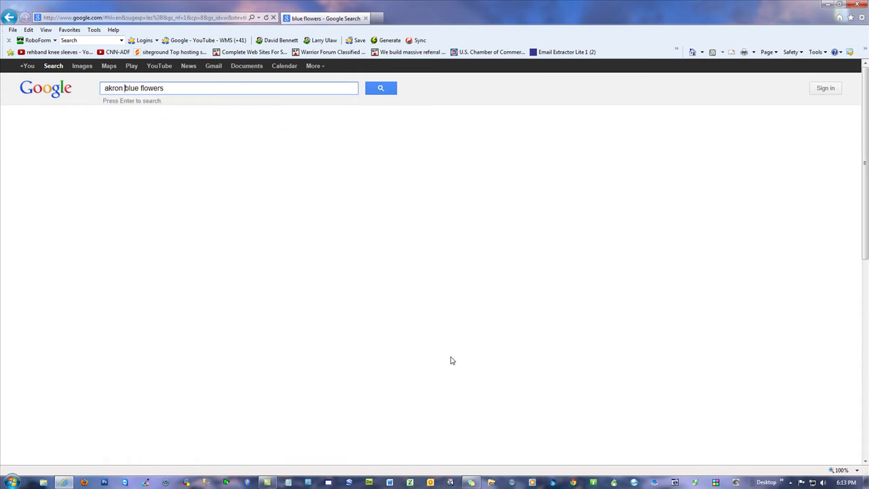
{"action": "type", "text": "io"}
{"action": "key", "text": "Return"}
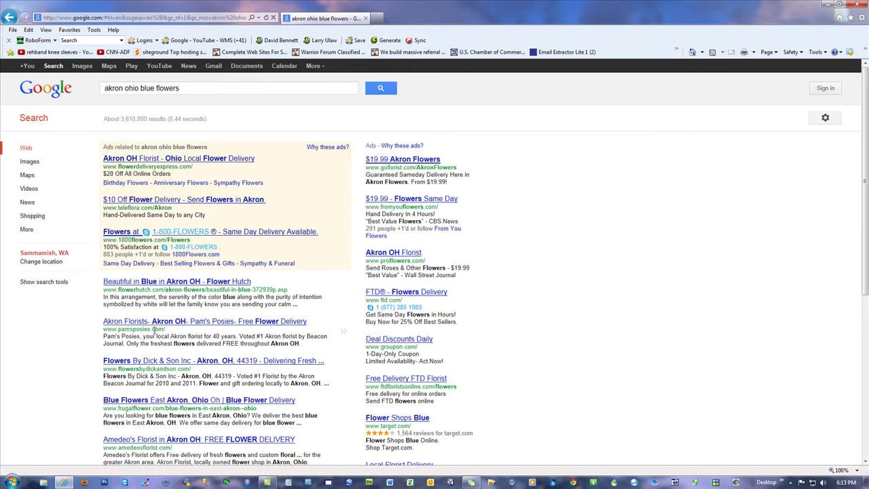
- Examine the search phrase, the number of results and the Pam's Posies listing on the Google results page
{"action": "triple_click", "coordinate": [143, 89]}
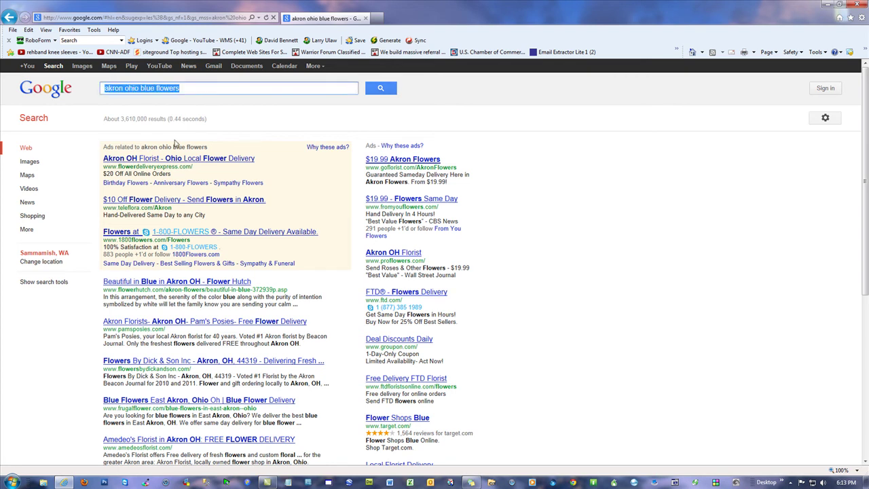
{"action": "left_click", "coordinate": [694, 248]}
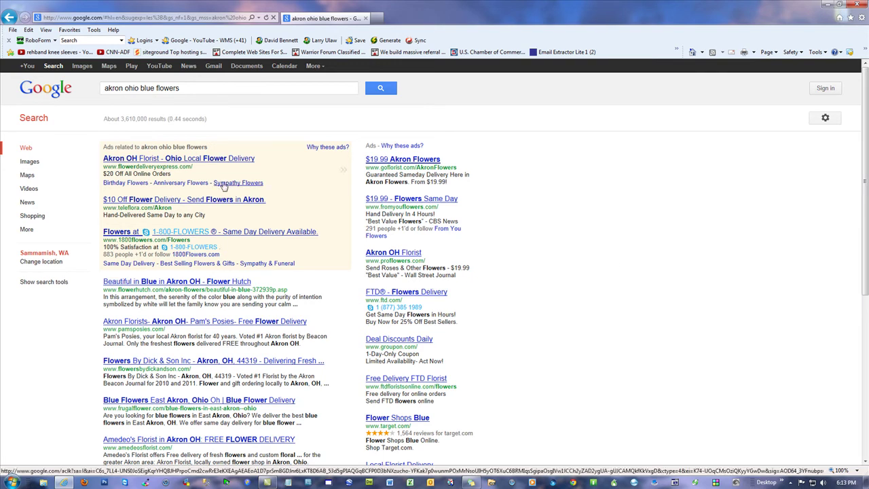
{"action": "left_click_drag", "start_coordinate": [149, 119], "coordinate": [122, 120]}
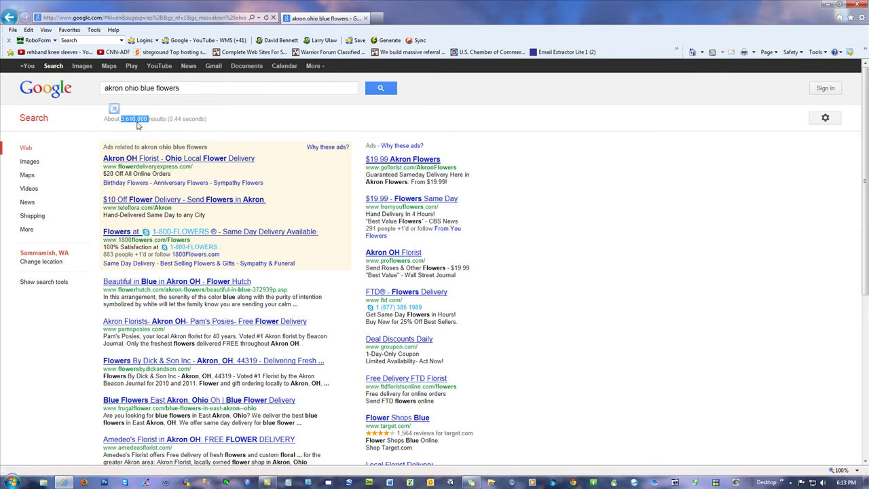
{"action": "left_click", "coordinate": [590, 261]}
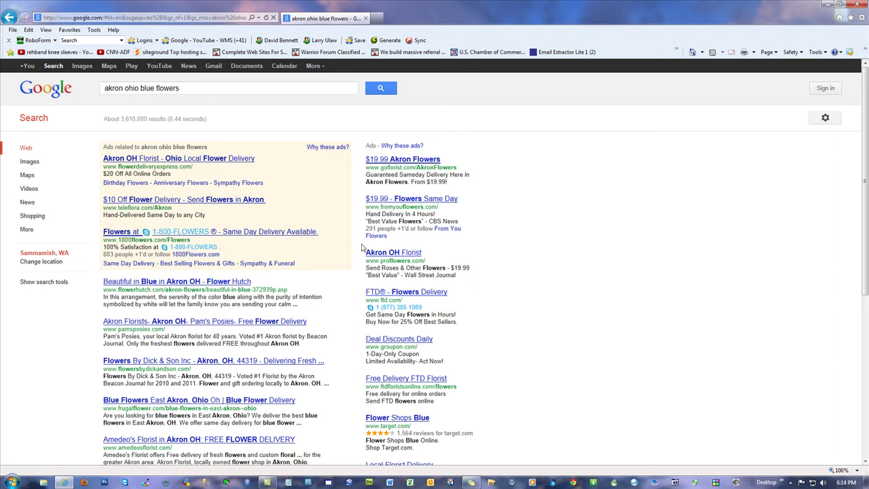
{"action": "left_click_drag", "start_coordinate": [145, 120], "coordinate": [97, 109]}
{"action": "left_click", "coordinate": [695, 264]}
{"action": "left_click_drag", "start_coordinate": [203, 336], "coordinate": [117, 323]}
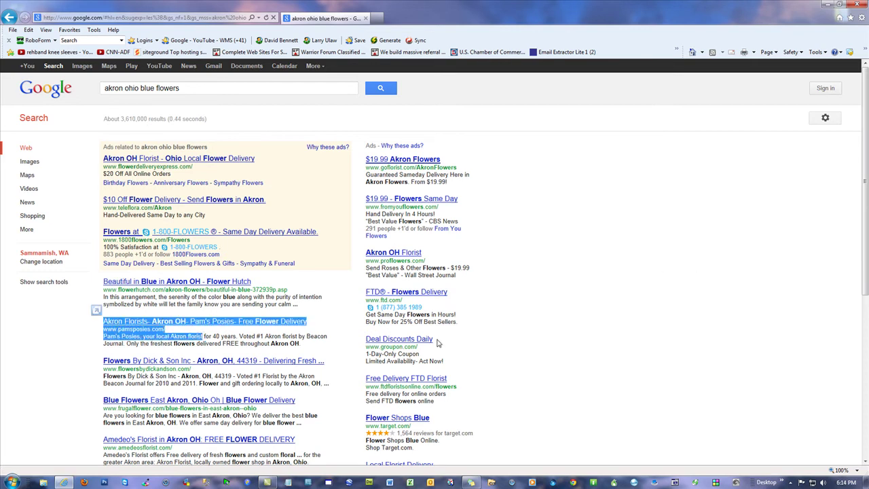
{"action": "left_click", "coordinate": [568, 219]}
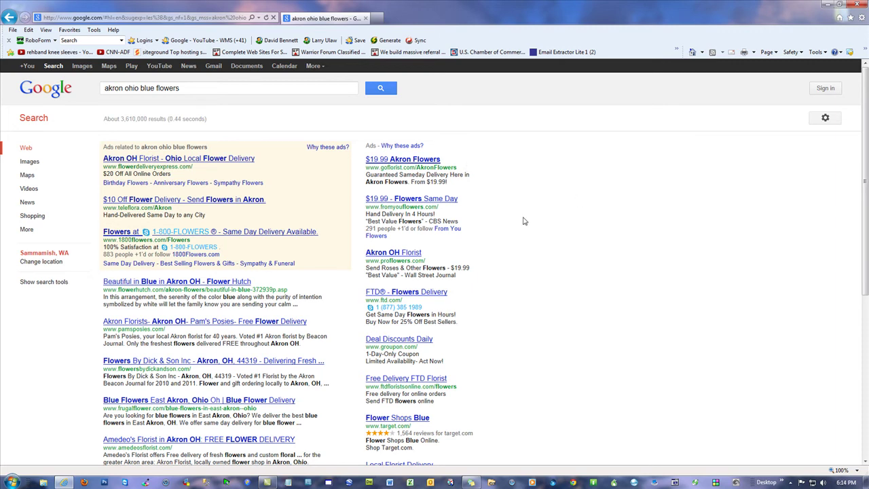
{"action": "triple_click", "coordinate": [230, 88]}
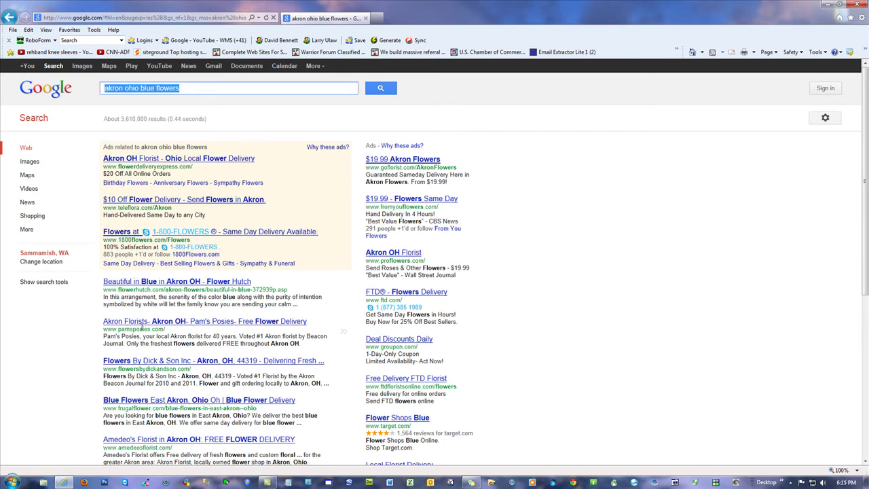
{"action": "left_click", "coordinate": [696, 266]}
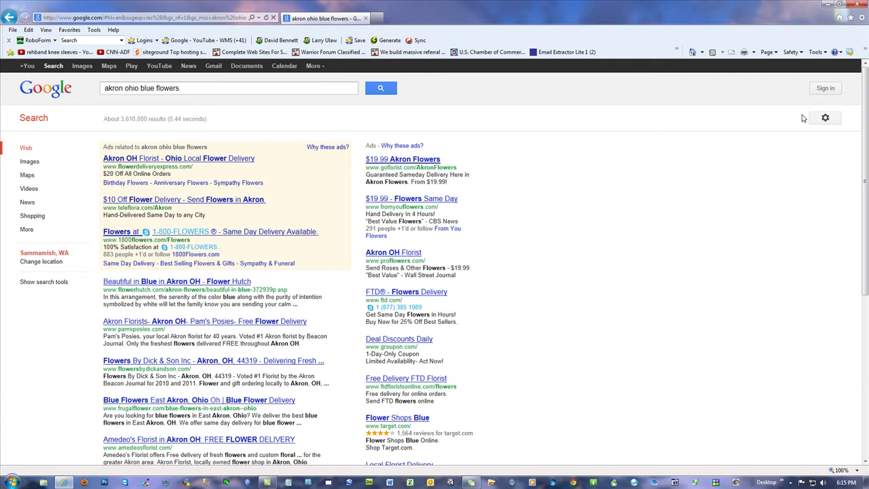
- Delete the browser's temporary Internet files, cookies, history and download history, accept the Internet options, and close the browser
{"action": "left_click", "coordinate": [94, 30]}
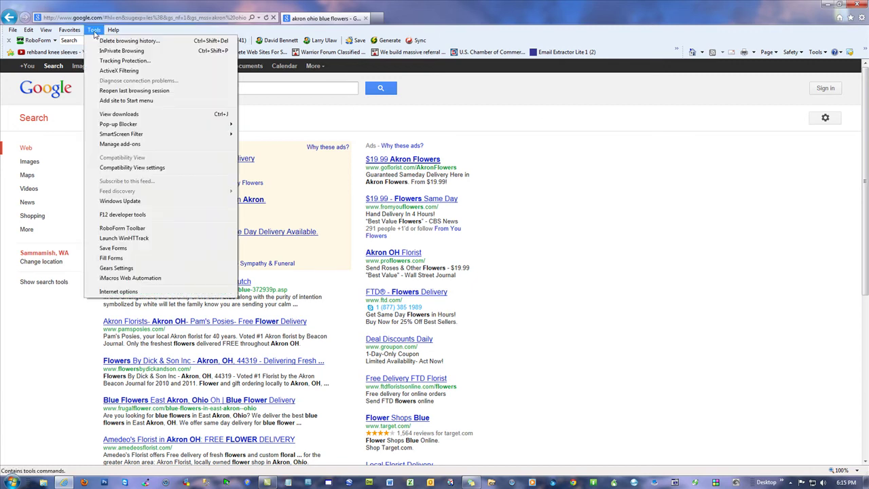
{"action": "left_click", "coordinate": [148, 293]}
{"action": "left_click", "coordinate": [127, 136]}
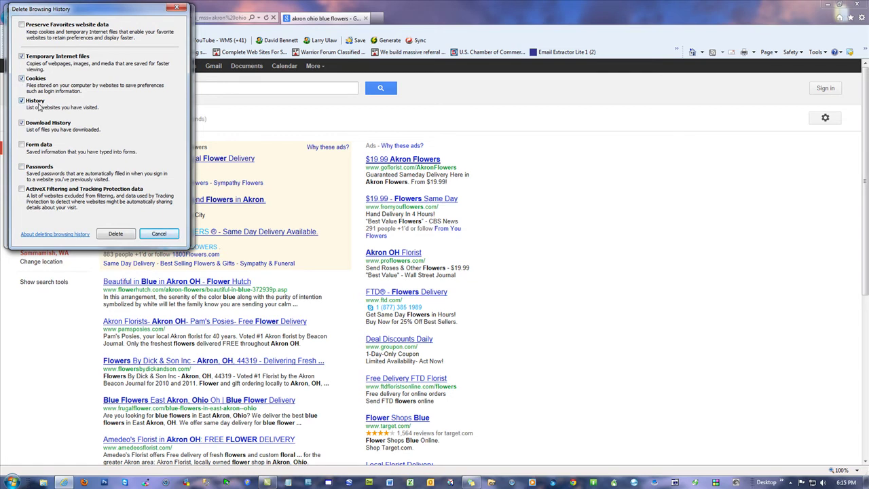
{"action": "left_click", "coordinate": [115, 234]}
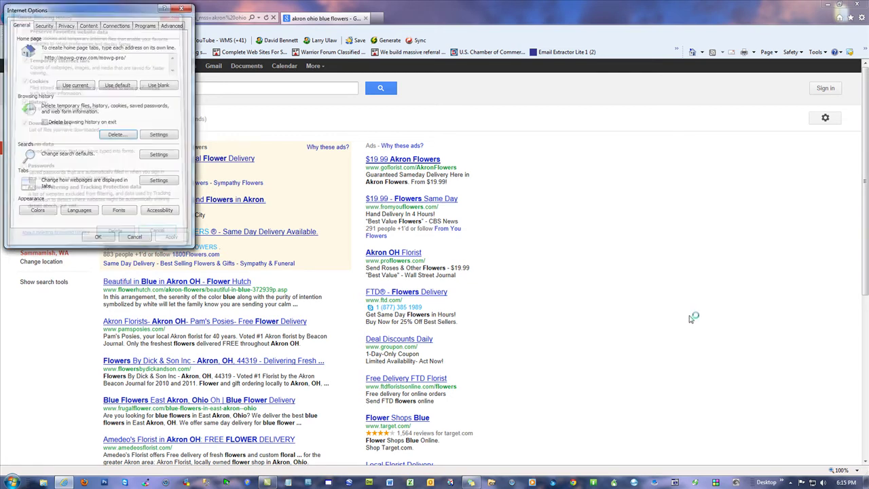
{"action": "left_click", "coordinate": [98, 236]}
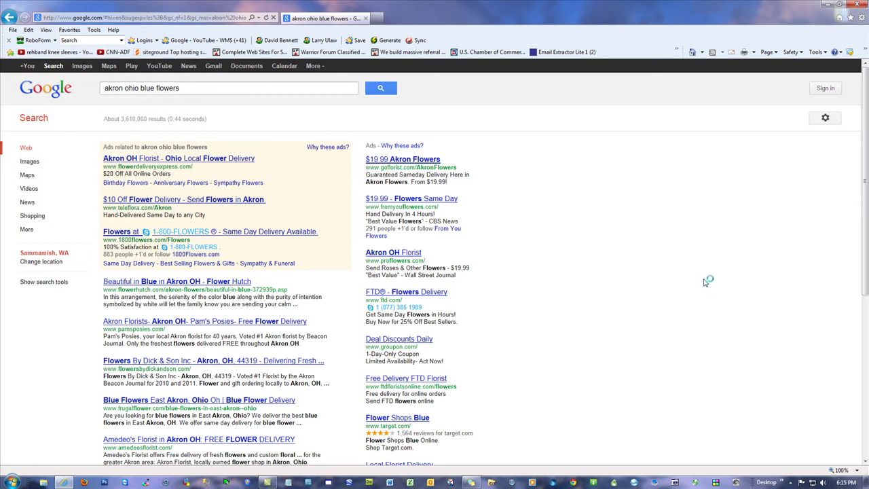
{"action": "left_click", "coordinate": [860, 6]}
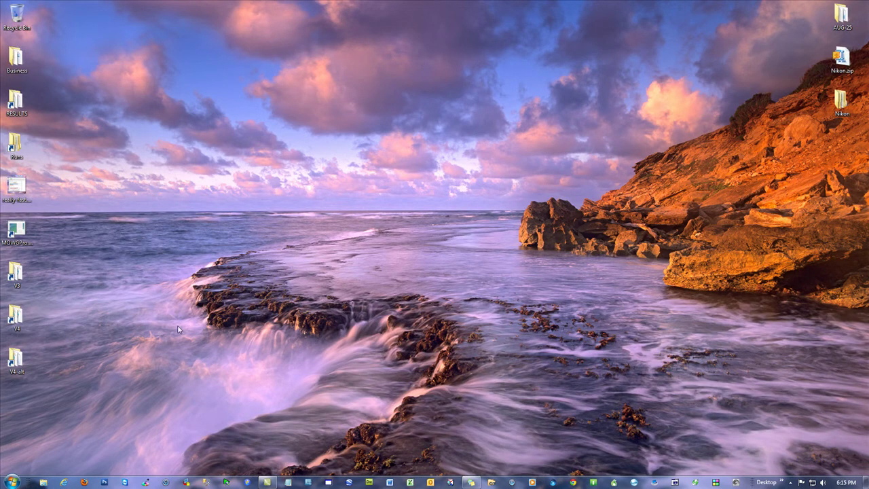
- Reopen Internet Explorer, load google.com, and decline the offer to install Google Chrome
{"action": "left_click", "coordinate": [65, 482]}
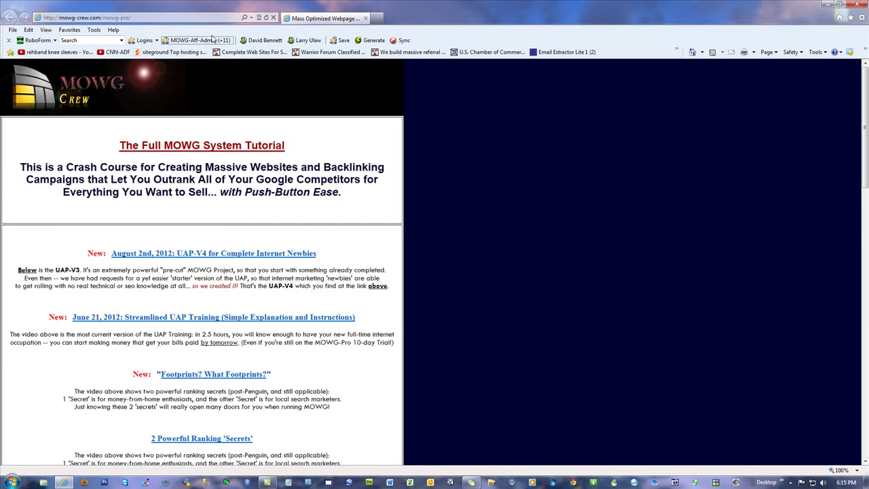
{"action": "type", "text": "google.com"}
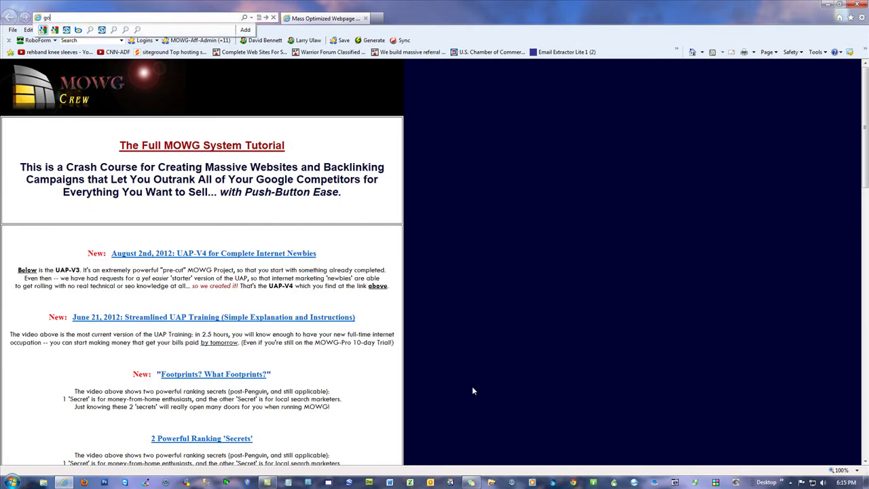
{"action": "key", "text": "Return"}
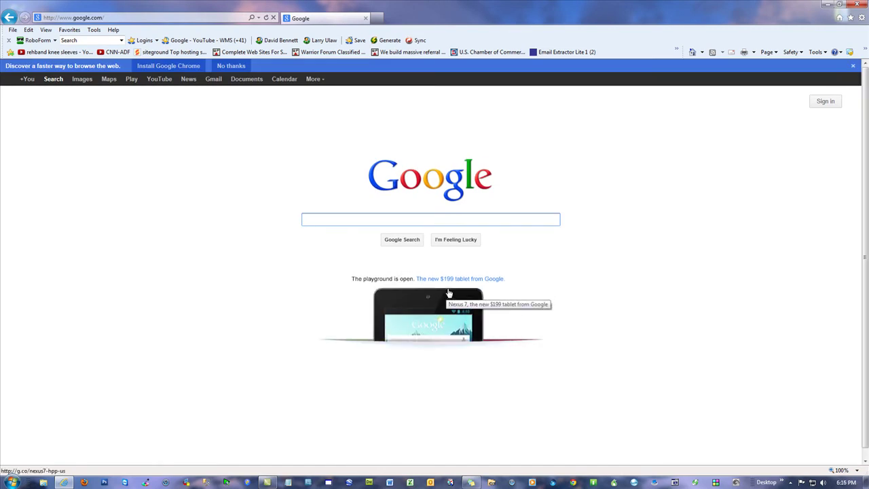
{"action": "left_click", "coordinate": [239, 68]}
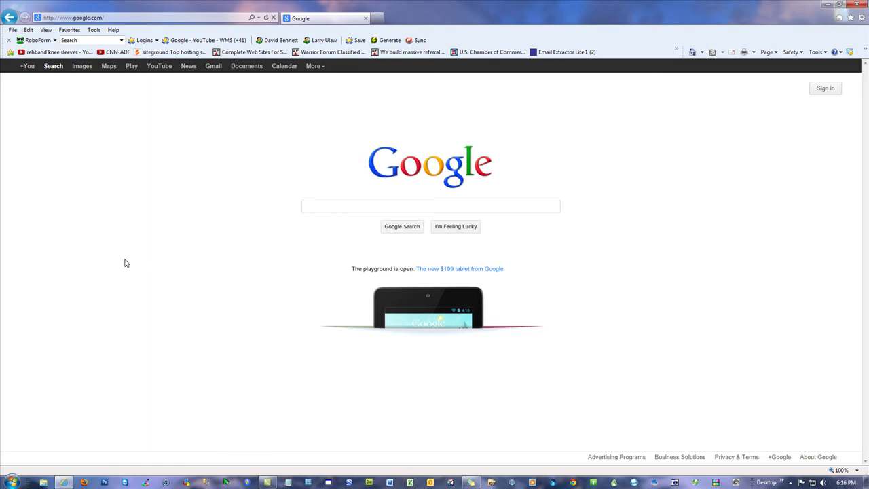
{"action": "left_click", "coordinate": [362, 207]}
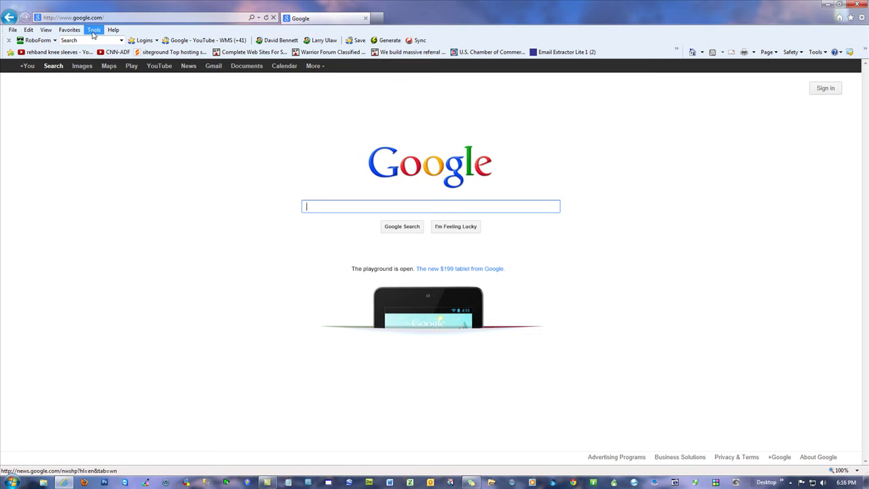
{"action": "left_click", "coordinate": [856, 5]}
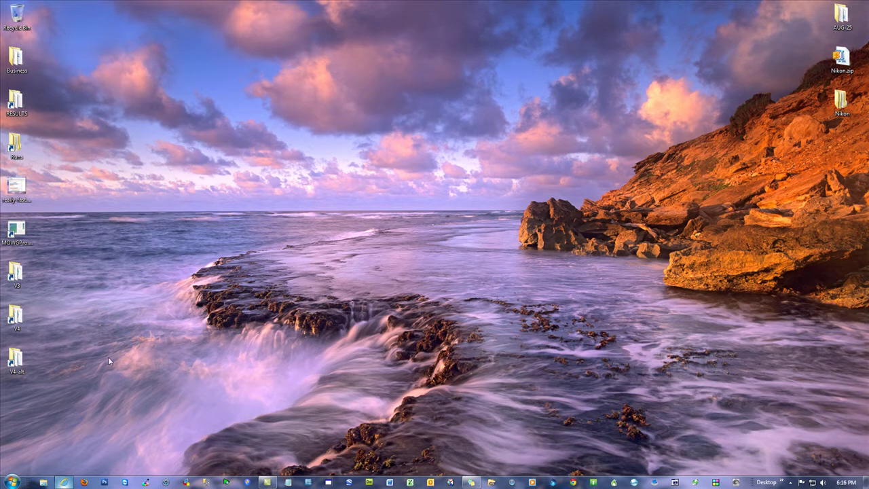
{"action": "left_click", "coordinate": [63, 482]}
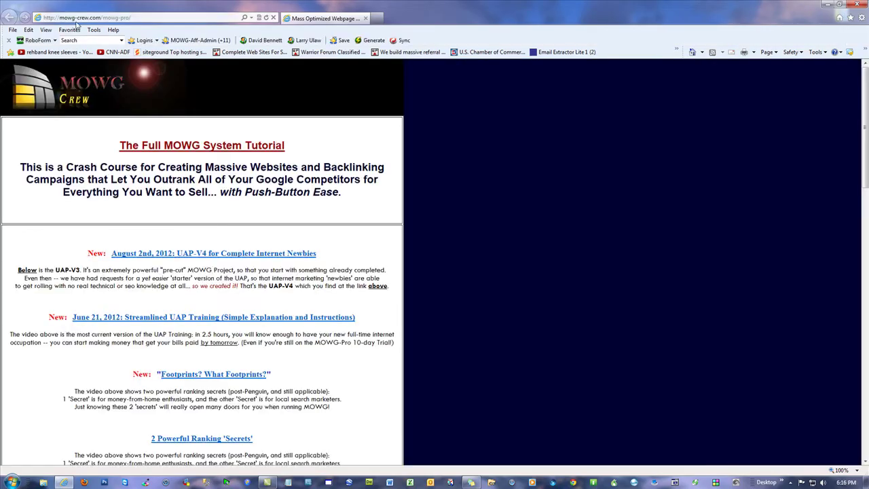
{"action": "left_click", "coordinate": [90, 18]}
{"action": "left_click", "coordinate": [133, 18]}
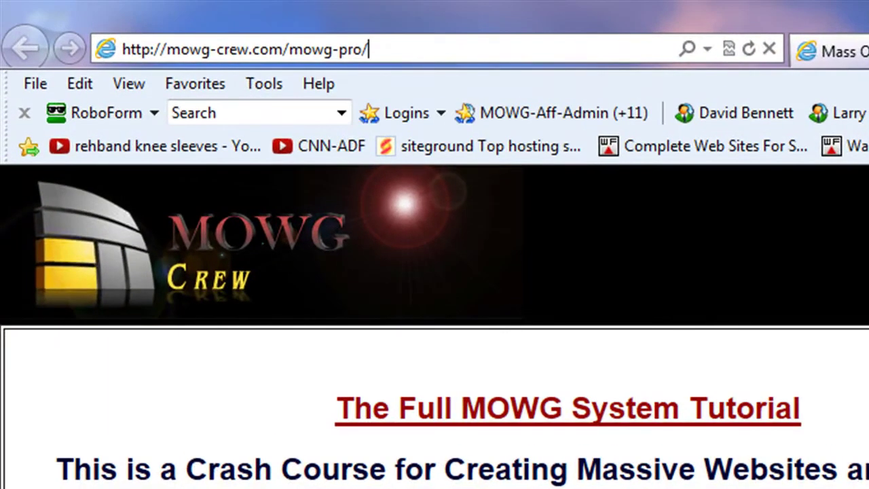
{"action": "key", "text": "BackSpace"}
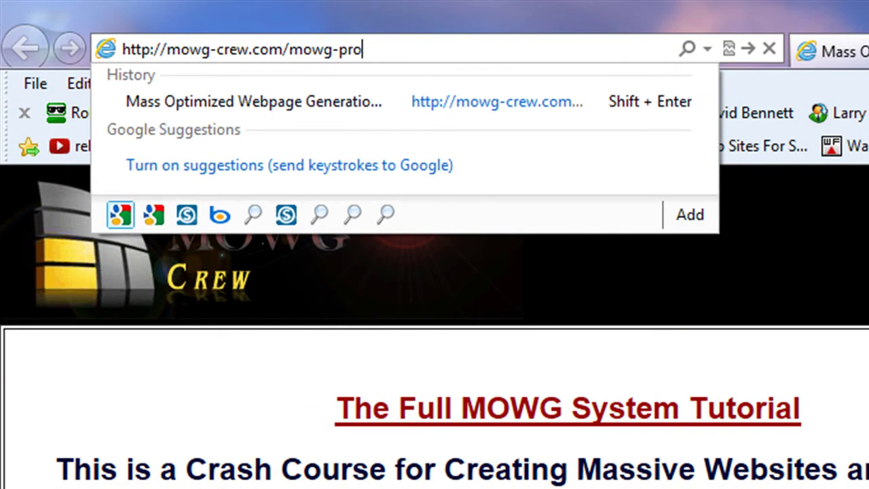
{"action": "left_click", "coordinate": [405, 50]}
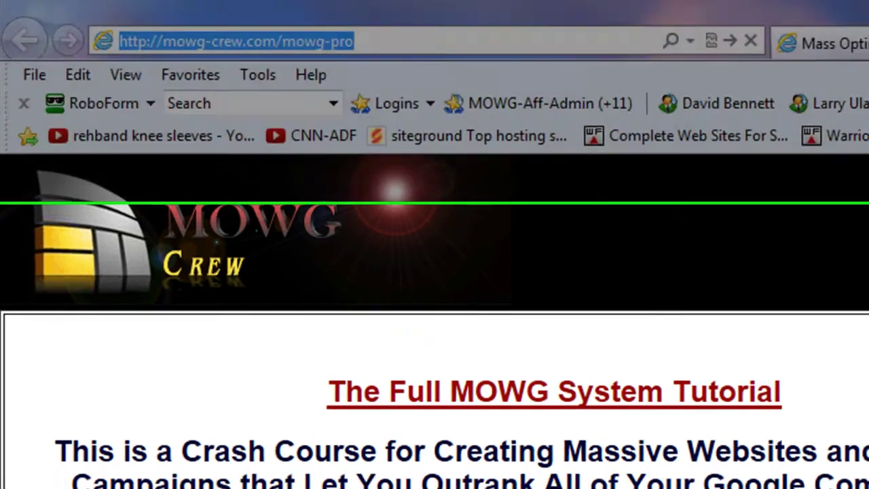
- Look through the Full MOWG System Tutorial page, from the newest UAP training links to the MOWG-Pro Version 2.5 Updates link
{"action": "scroll", "coordinate": [822, 393], "scroll_direction": "down", "scroll_amount": 15}
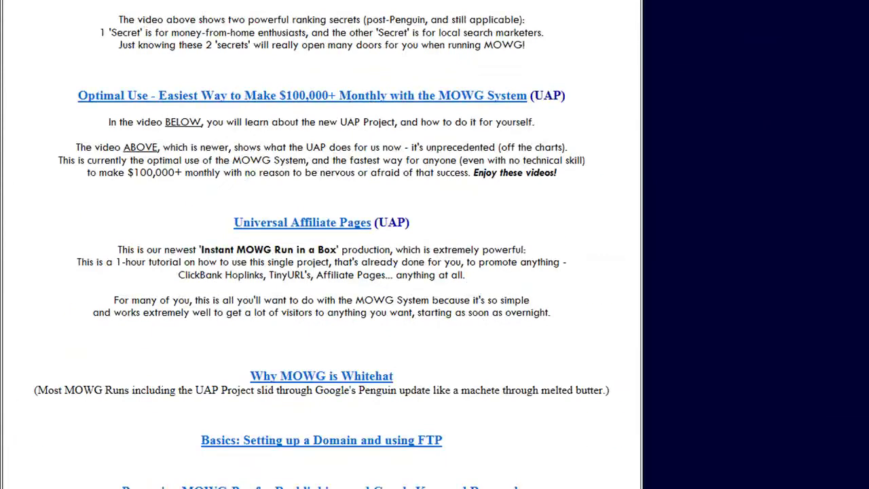
{"action": "scroll", "coordinate": [321, 244], "scroll_direction": "down", "scroll_amount": 4}
{"action": "scroll", "coordinate": [321, 245], "scroll_direction": "up", "scroll_amount": 15}
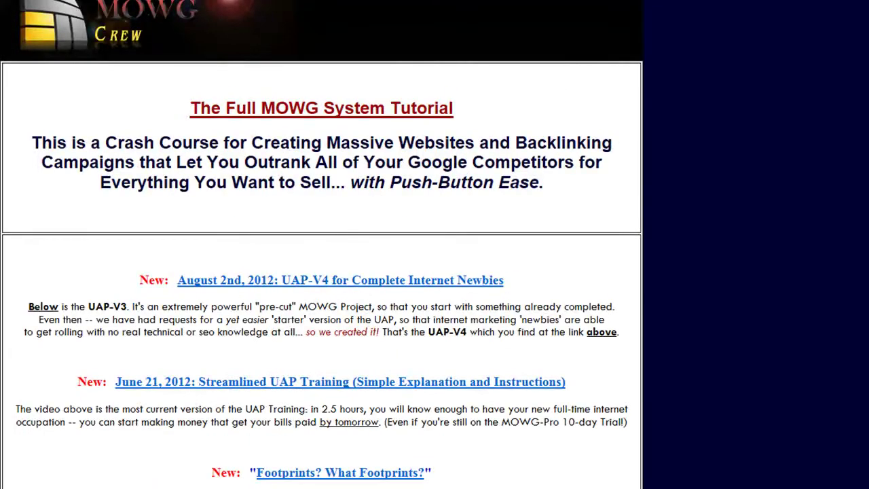
{"action": "left_click_drag", "start_coordinate": [120, 381], "coordinate": [55, 378]}
{"action": "left_click", "coordinate": [58, 378]}
{"action": "scroll", "coordinate": [321, 244], "scroll_direction": "down", "scroll_amount": 20}
{"action": "scroll", "coordinate": [288, 446], "scroll_direction": "down", "scroll_amount": 4}
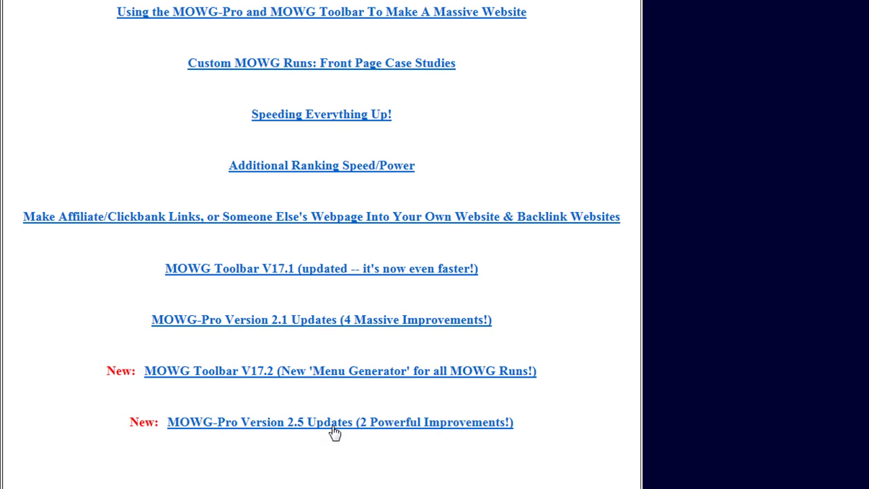
- View the MOWG-Pro Version 2.5 Updates page with its download link, and return to the tutorial list
{"action": "left_click", "coordinate": [293, 424]}
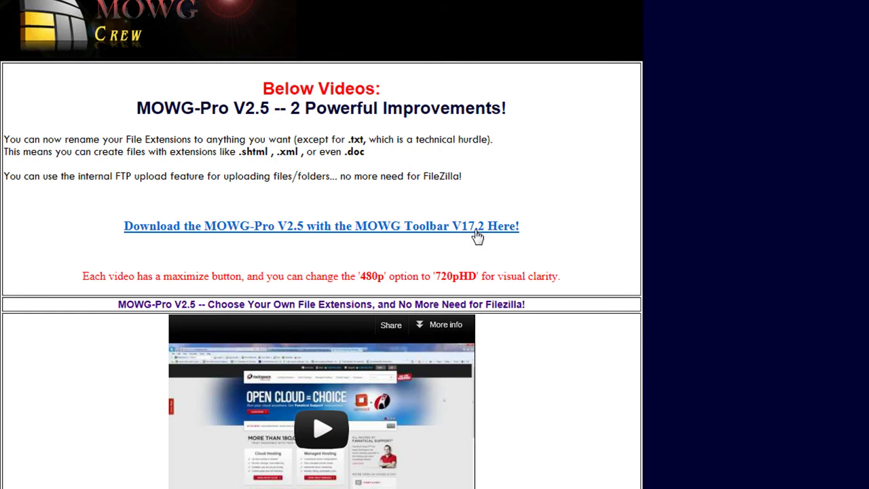
{"action": "key", "text": "alt+Left"}
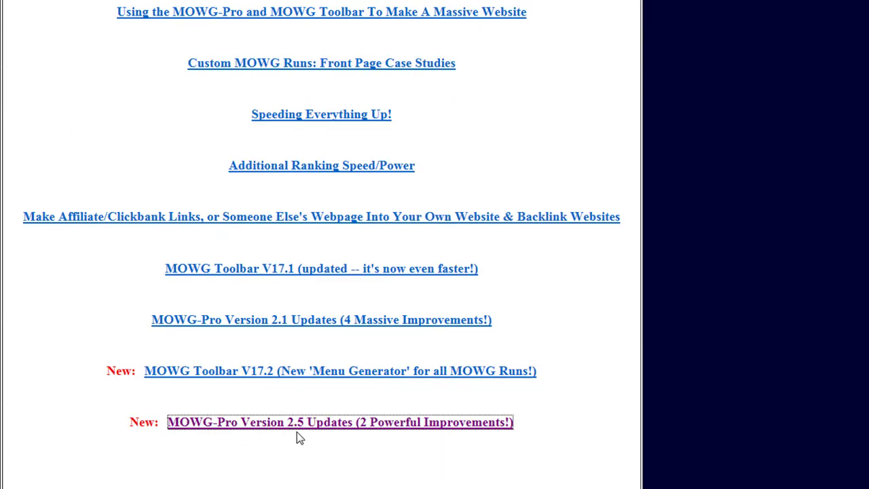
{"action": "left_click", "coordinate": [319, 450]}
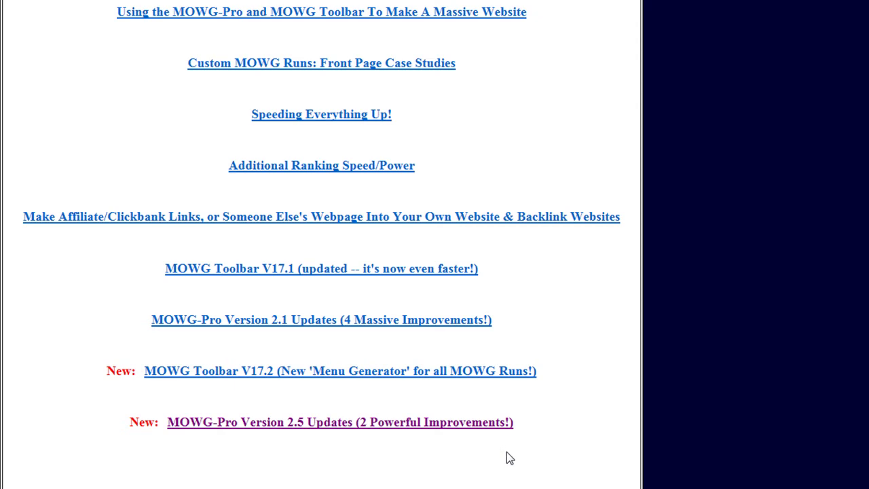
- Open the August 2nd, 2012 UAP-V4 for Complete Internet Newbies page and highlight the New V4 Troubleshooting Video Series link
{"action": "scroll", "coordinate": [563, 446], "scroll_direction": "up", "scroll_amount": 10}
{"action": "left_click", "coordinate": [350, 280]}
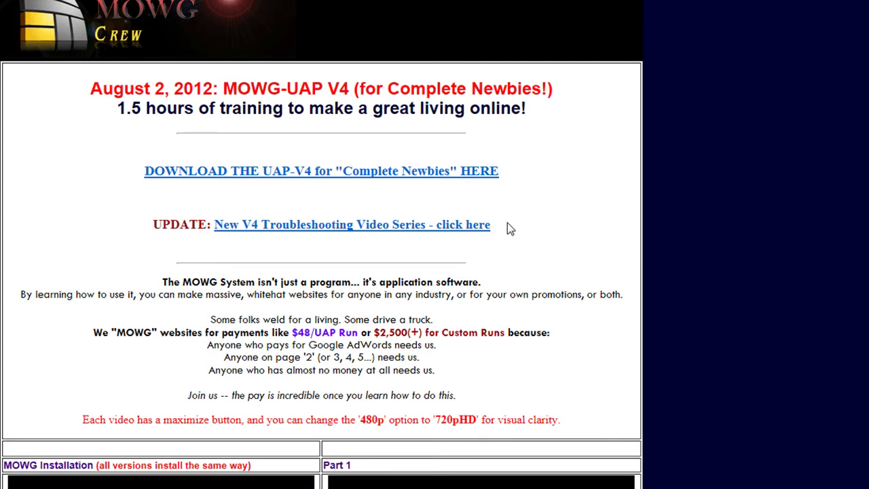
{"action": "left_click_drag", "start_coordinate": [510, 228], "coordinate": [210, 231]}
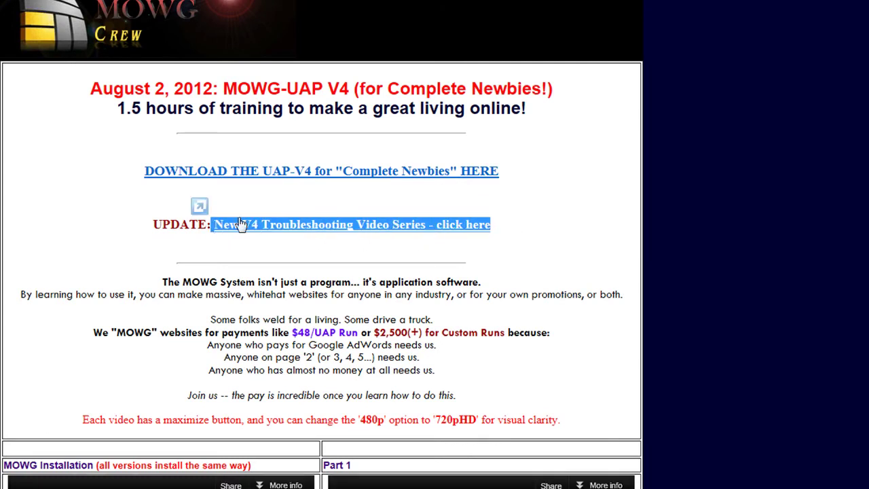
- Open the New V4 Troubleshooting Video Series page, highlight its list of covered problems, and return to the Full MOWG System Tutorial list
{"action": "left_click", "coordinate": [280, 233]}
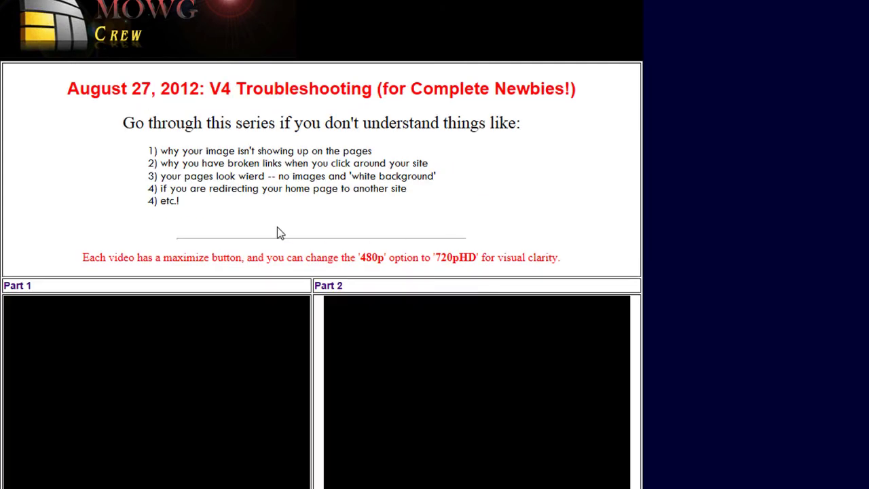
{"action": "left_click_drag", "start_coordinate": [201, 218], "coordinate": [136, 132]}
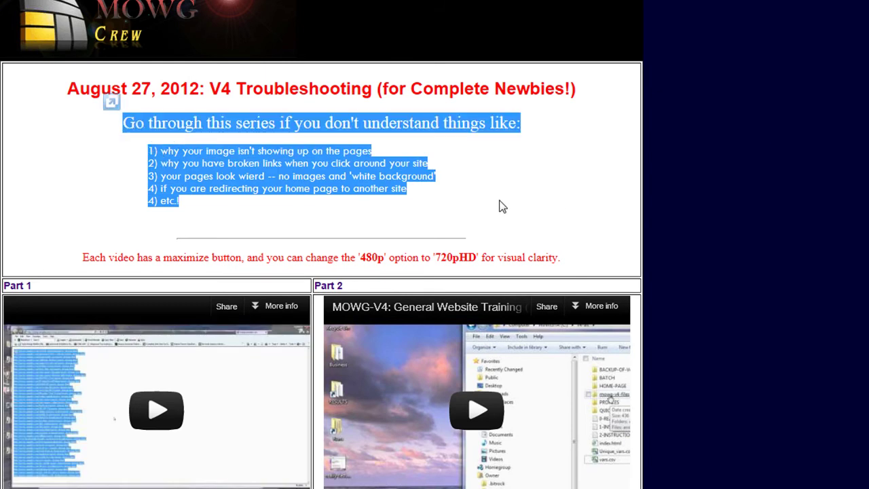
{"action": "left_click", "coordinate": [448, 219]}
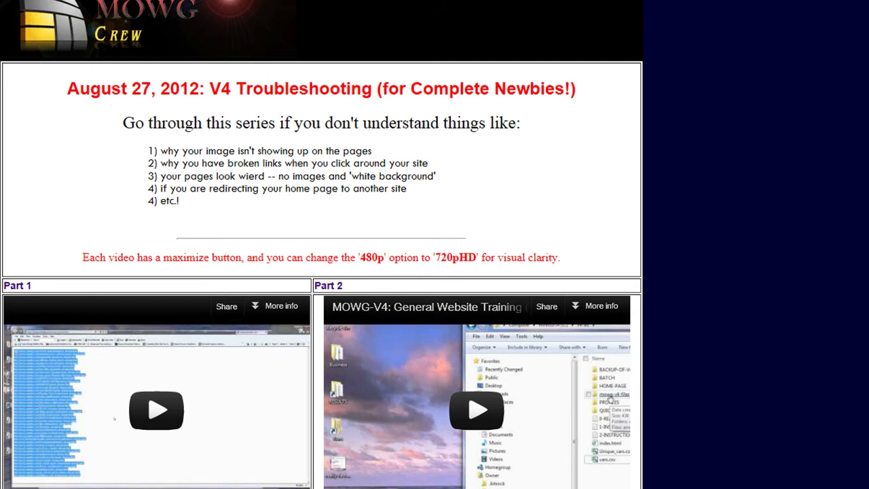
{"action": "key", "text": "BackSpace"}
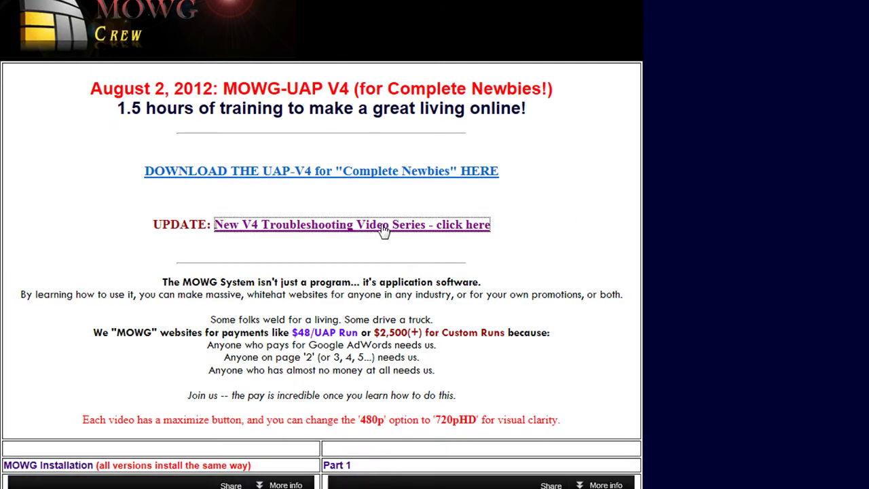
{"action": "left_click", "coordinate": [553, 225]}
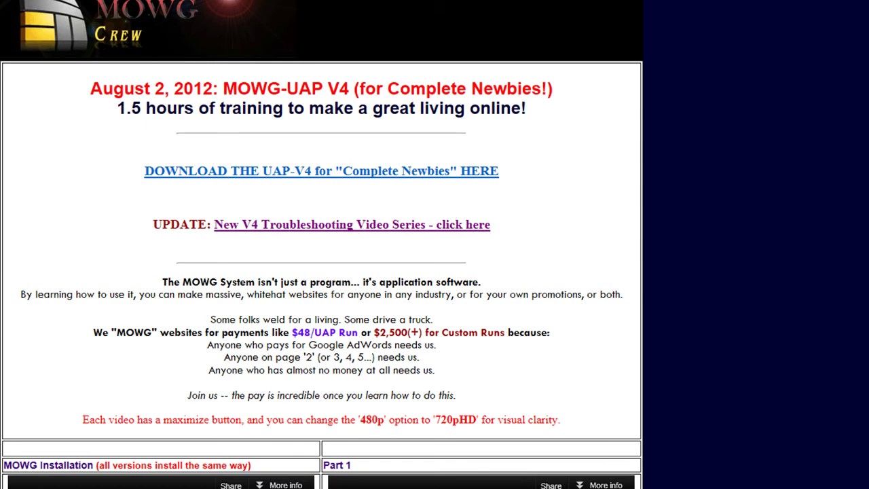
{"action": "key", "text": "BackSpace"}
- Highlight the "Footprints? What Footprints?" link and look through the tutorial list down to Additional Ranking Speed/Power
{"action": "left_click_drag", "start_coordinate": [514, 466], "coordinate": [238, 477]}
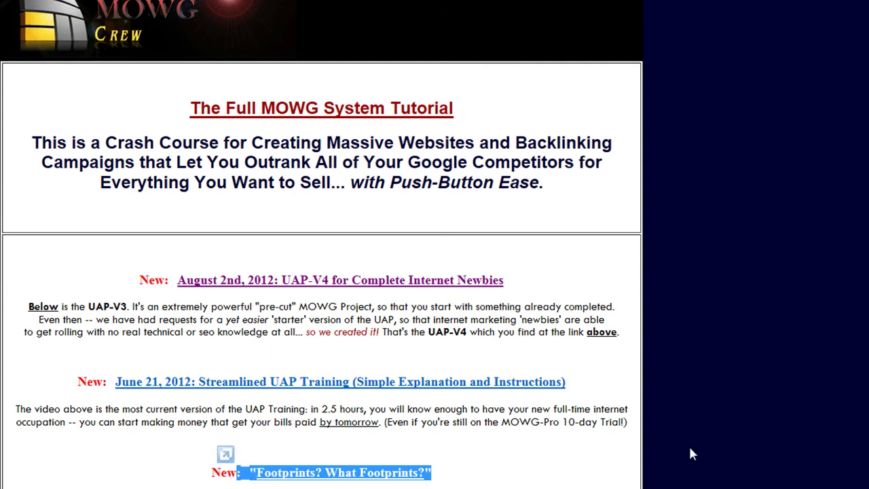
{"action": "left_click", "coordinate": [804, 439]}
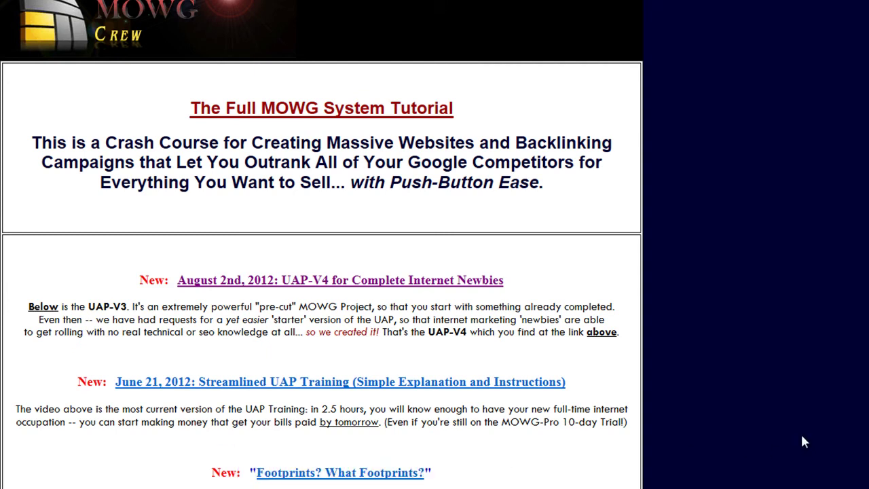
{"action": "left_click_drag", "start_coordinate": [441, 475], "coordinate": [198, 467]}
{"action": "left_click", "coordinate": [201, 486]}
{"action": "scroll", "coordinate": [322, 272], "scroll_direction": "down", "scroll_amount": 7}
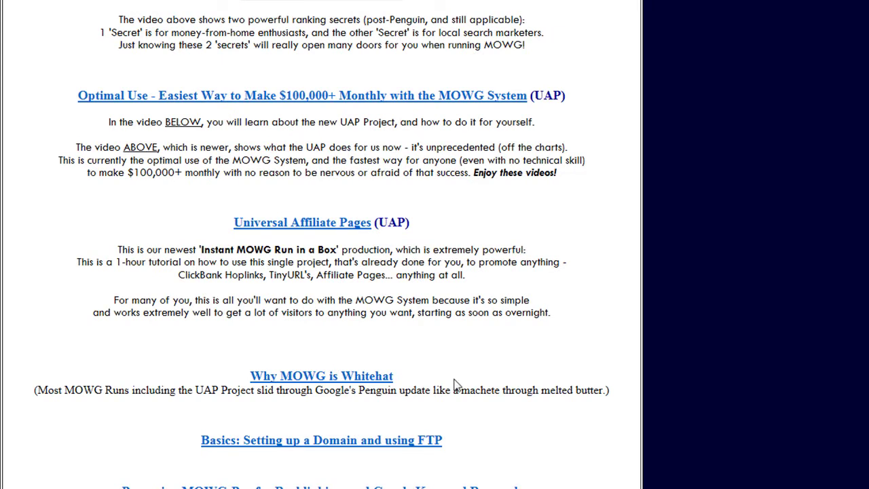
{"action": "scroll", "coordinate": [321, 244], "scroll_direction": "down", "scroll_amount": 9}
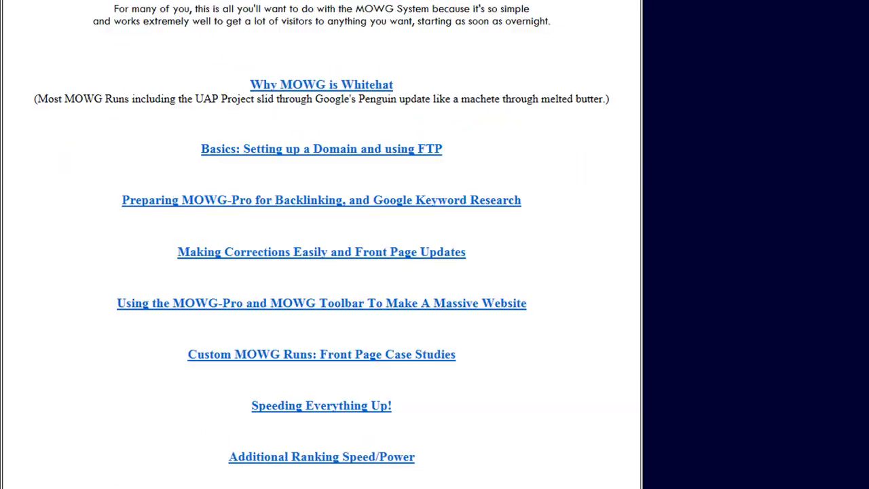
{"action": "scroll", "coordinate": [322, 271], "scroll_direction": "up", "scroll_amount": 15}
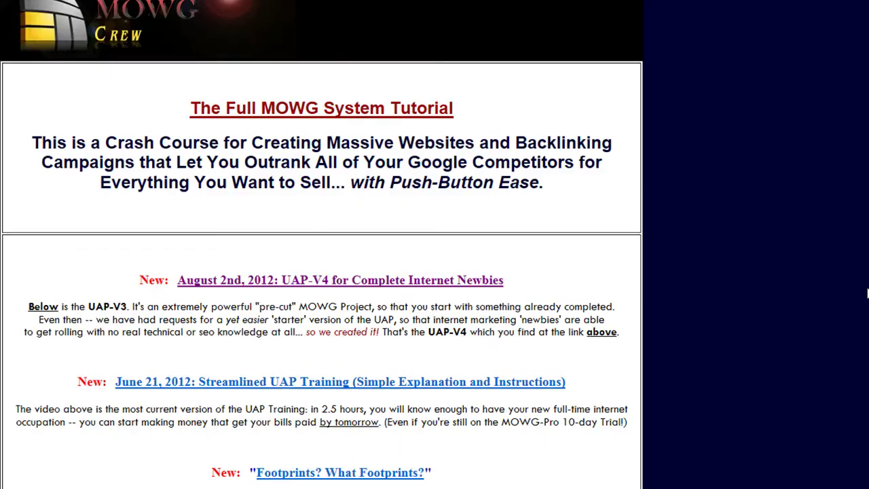
- Revisit the August 2nd, 2012 UAP-V4 page, return to the tutorial list, and highlight the Footprints link
{"action": "left_click", "coordinate": [316, 273]}
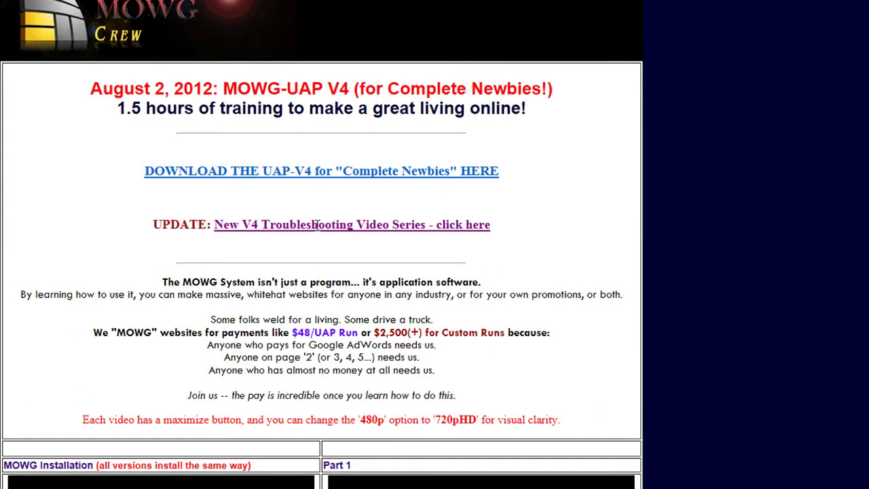
{"action": "key", "text": "alt+Left"}
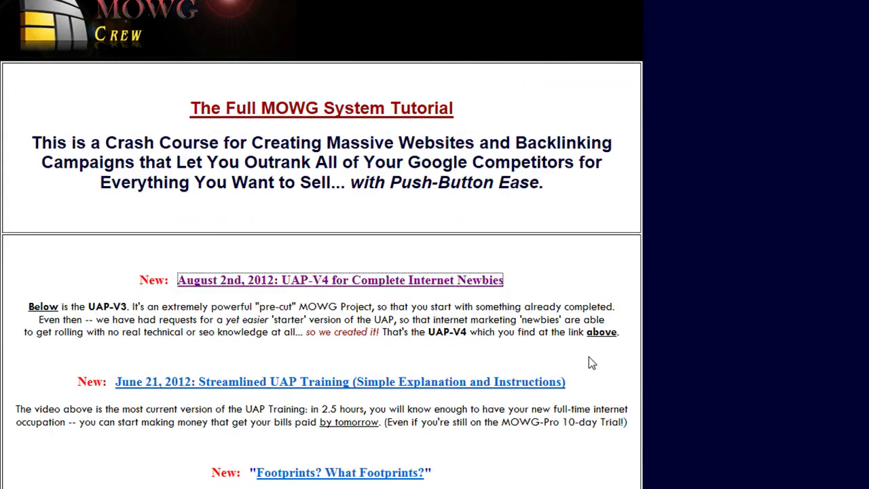
{"action": "left_click_drag", "start_coordinate": [272, 479], "coordinate": [199, 454]}
{"action": "left_click", "coordinate": [200, 454]}
- Highlight the update links from MOWG Toolbar V17.1 to MOWG-Pro Version 2.5 above the MOWG Tips and Tricks section
{"action": "scroll", "coordinate": [322, 272], "scroll_direction": "down", "scroll_amount": 20}
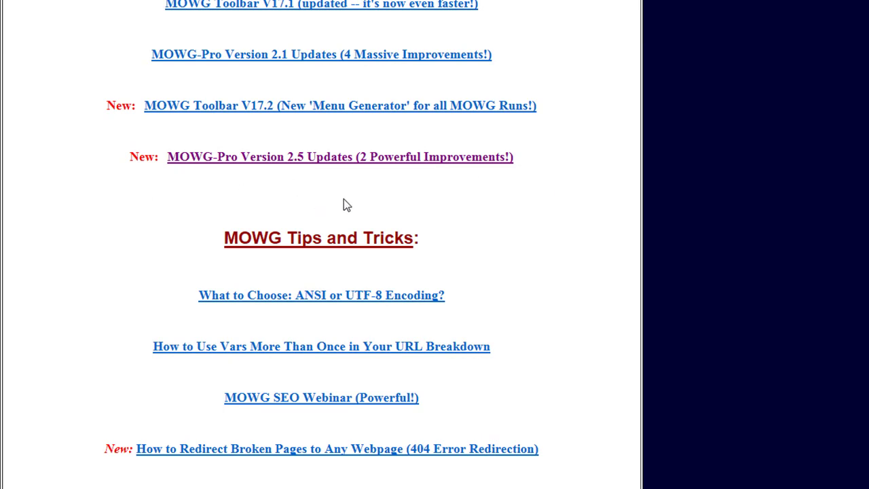
{"action": "left_click_drag", "start_coordinate": [551, 171], "coordinate": [225, 25]}
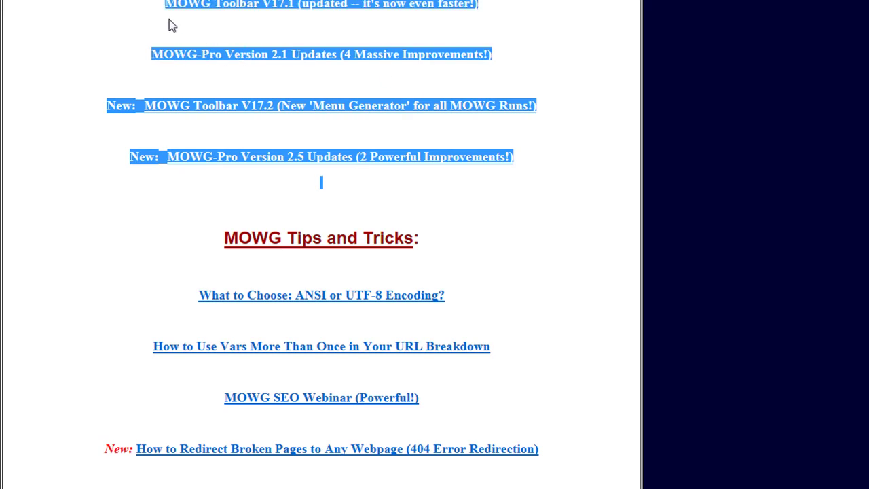
{"action": "left_click", "coordinate": [543, 4]}
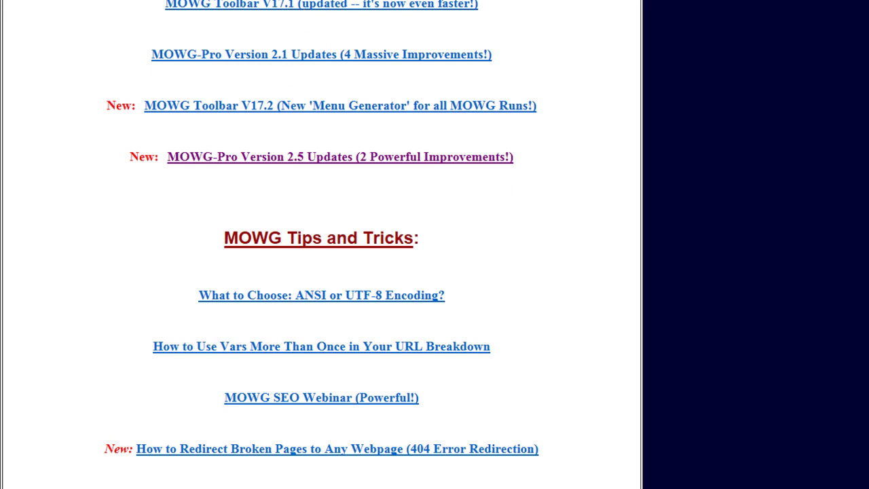
- Highlight and open the tutorial "Using the MOWG-Pro and MOWG Toolbar To Make A Massive Website"
{"action": "scroll", "coordinate": [321, 244], "scroll_direction": "up", "scroll_amount": 3}
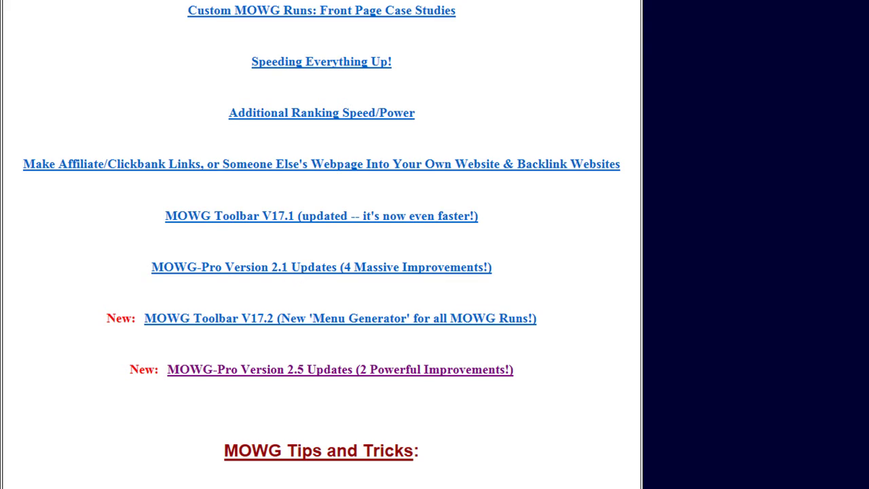
{"action": "scroll", "coordinate": [321, 244], "scroll_direction": "up", "scroll_amount": 5}
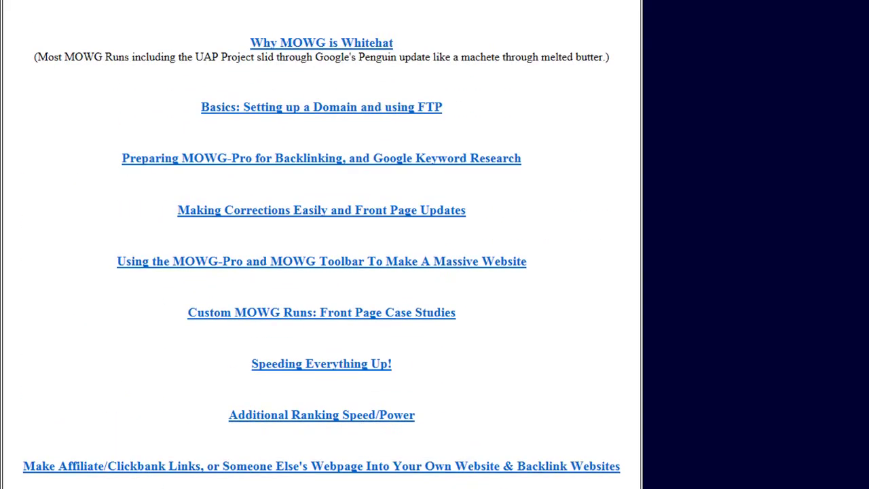
{"action": "left_click_drag", "start_coordinate": [543, 265], "coordinate": [126, 262]}
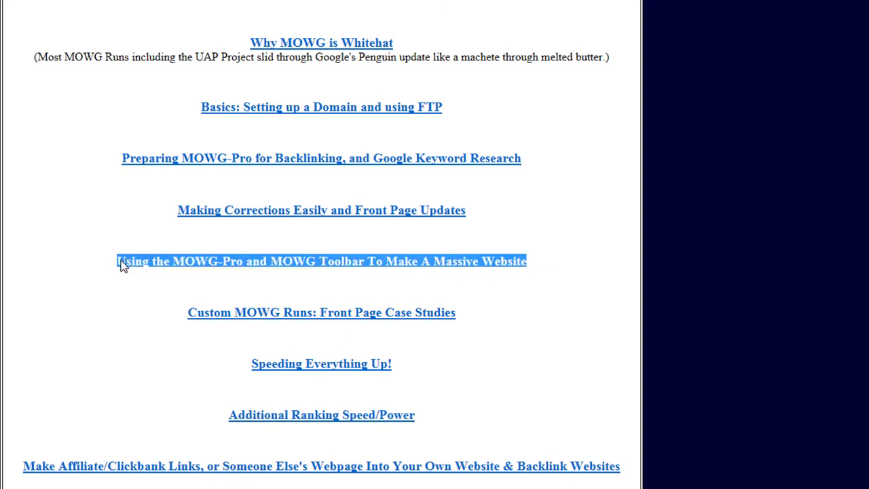
{"action": "left_click", "coordinate": [570, 277]}
{"action": "left_click", "coordinate": [353, 270]}
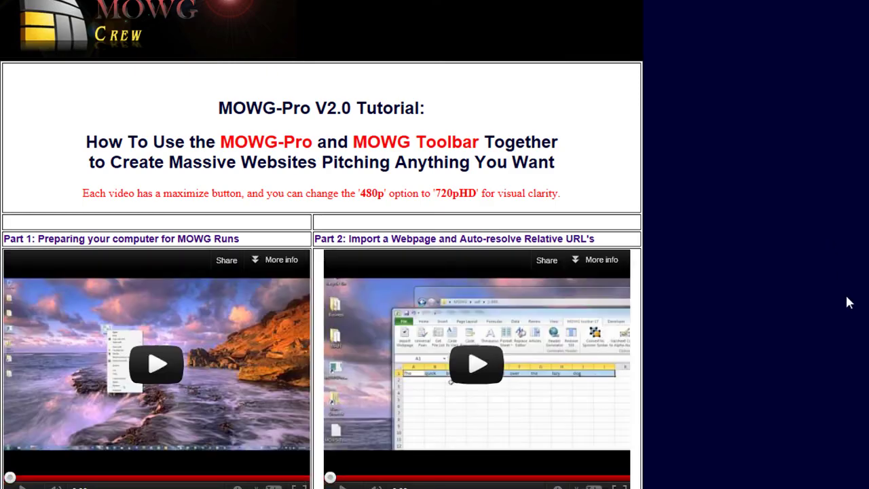
- Look through the MOWG-Pro V2.0 Tutorial videos from Part 1 to Part 11 and return to the start of the tutorial list
{"action": "scroll", "coordinate": [847, 303], "scroll_direction": "down", "scroll_amount": 8}
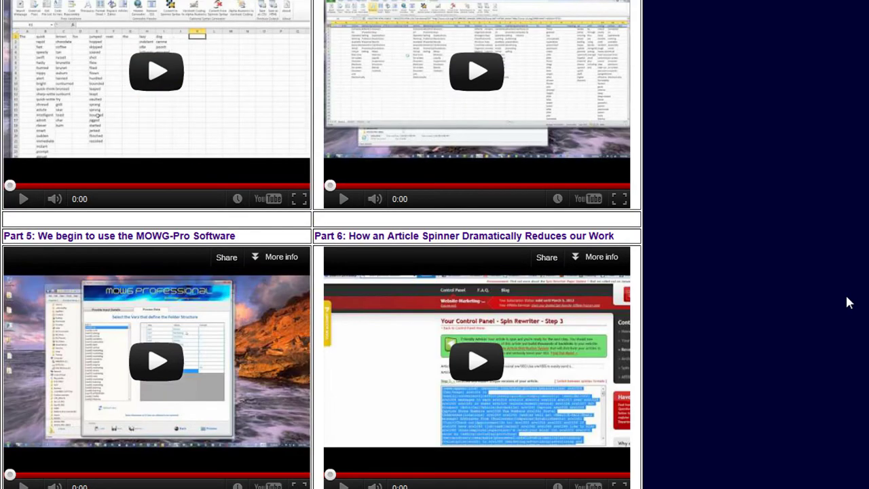
{"action": "scroll", "coordinate": [847, 302], "scroll_direction": "down", "scroll_amount": 10}
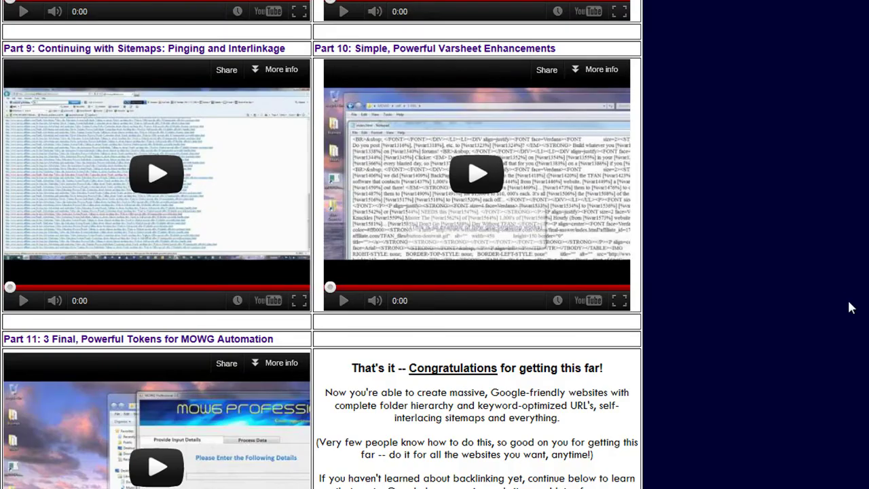
{"action": "scroll", "coordinate": [850, 309], "scroll_direction": "up", "scroll_amount": 8}
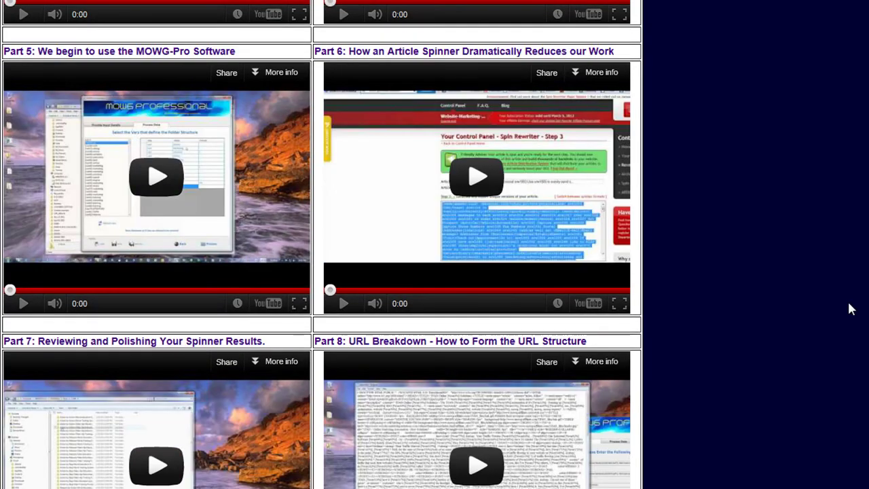
{"action": "scroll", "coordinate": [850, 309], "scroll_direction": "up", "scroll_amount": 4}
{"action": "scroll", "coordinate": [850, 309], "scroll_direction": "up", "scroll_amount": 6}
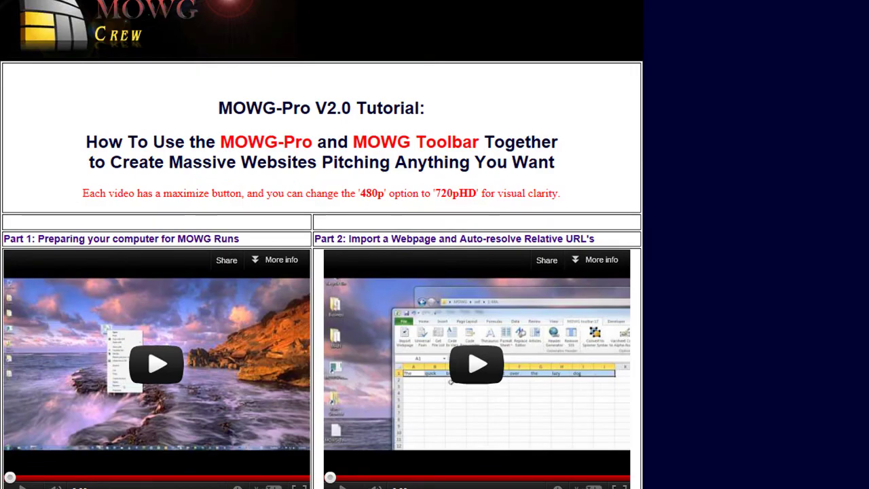
{"action": "key", "text": "alt+Left"}
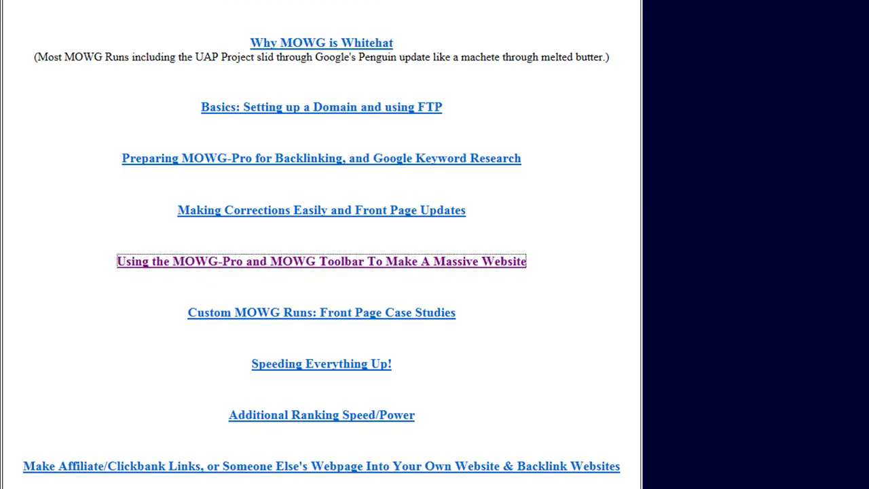
{"action": "scroll", "coordinate": [322, 272], "scroll_direction": "up", "scroll_amount": 10}
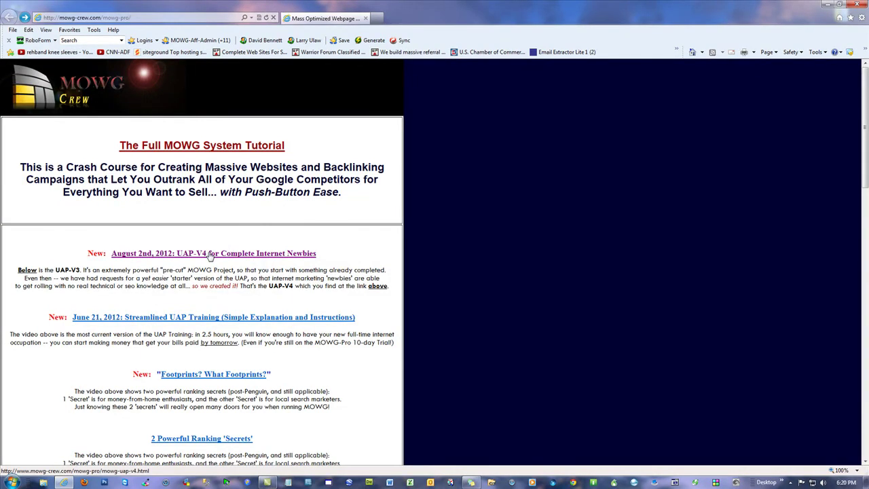
- Show the MOWG toolbar 17 commands in a blank Excel workbook, and highlight the June 21, 2012 Streamlined UAP Training link in the browser
{"action": "left_click", "coordinate": [410, 482]}
{"action": "left_click", "coordinate": [257, 16]}
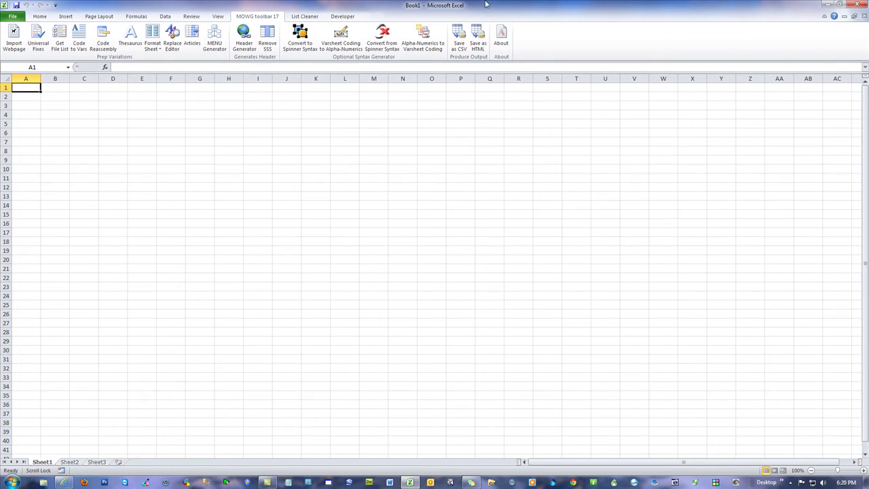
{"action": "double_click", "coordinate": [529, 5]}
{"action": "left_click_drag", "start_coordinate": [362, 319], "coordinate": [65, 324]}
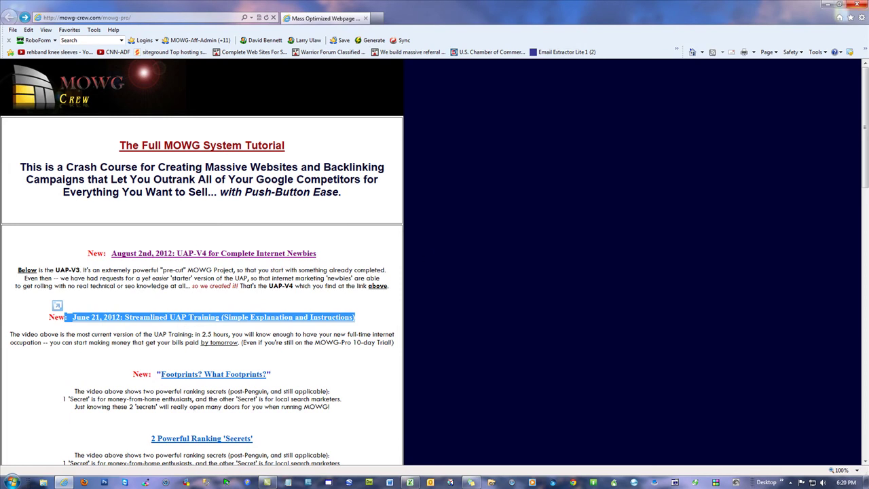
- Switch to the blank Excel workbook and enter var2001 in cell J1
{"action": "key", "text": "alt+Tab"}
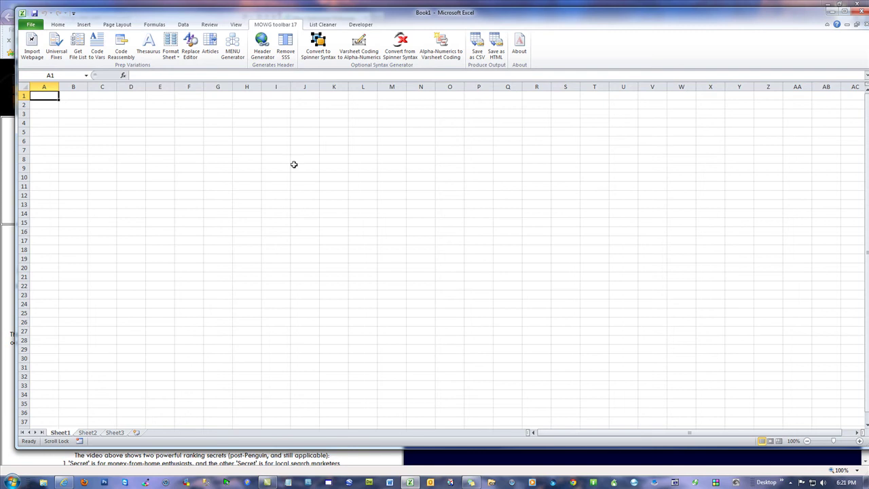
{"action": "left_click_drag", "start_coordinate": [306, 97], "coordinate": [525, 101]}
{"action": "left_click", "coordinate": [448, 163]}
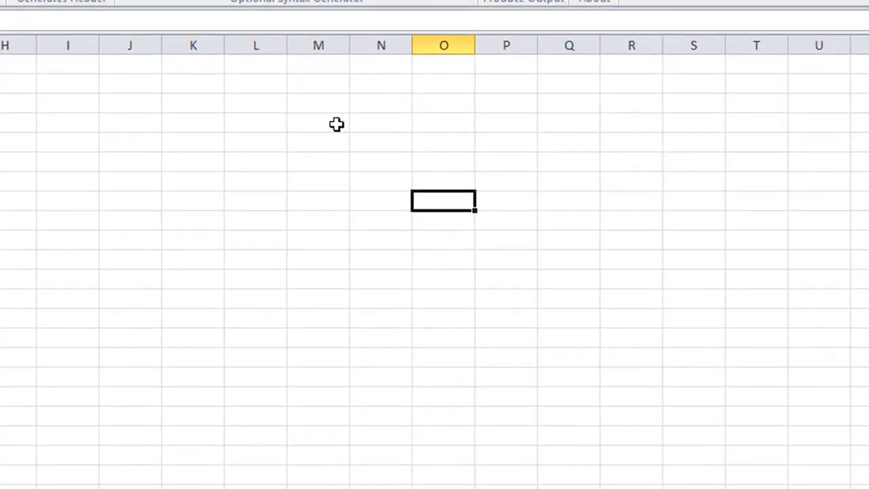
{"action": "left_click", "coordinate": [123, 68]}
{"action": "type", "text": "2001"}
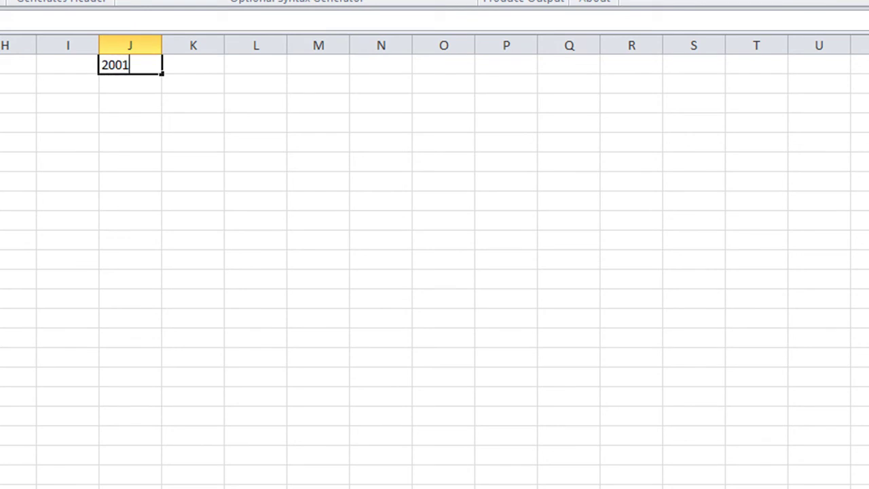
{"action": "key", "text": "Home"}
{"action": "type", "text": "var"}
{"action": "left_click", "coordinate": [233, 338]}
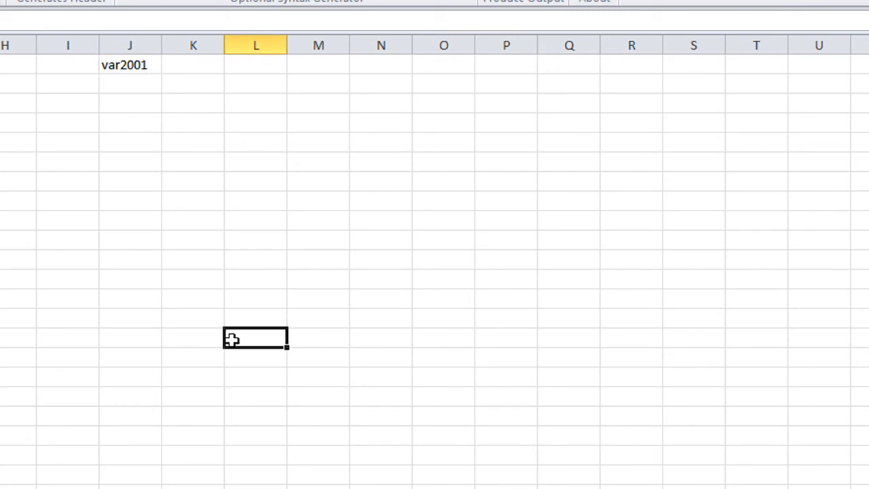
- Fill the series from var2001 in J1 across the first row to var2010 in S1
{"action": "left_click", "coordinate": [134, 63]}
{"action": "left_click_drag", "start_coordinate": [163, 74], "coordinate": [714, 68]}
{"action": "left_click", "coordinate": [419, 280]}
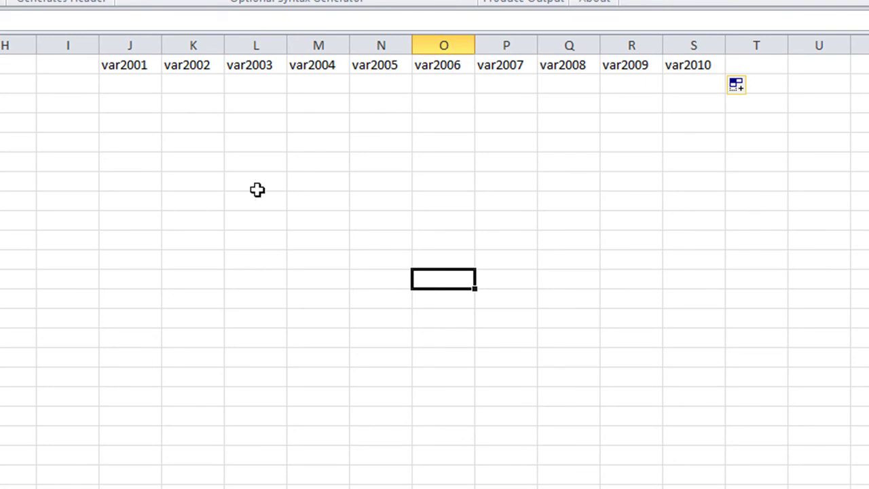
- Change cell J1 to var8001 and fill the series across the first row to var8010 in S1
{"action": "double_click", "coordinate": [125, 64]}
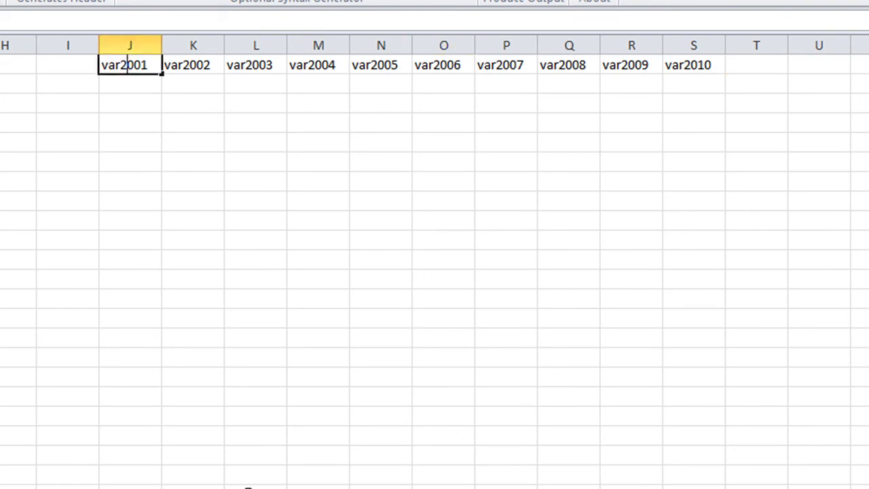
{"action": "key", "text": "BackSpace"}
{"action": "type", "text": "8"}
{"action": "left_click", "coordinate": [509, 316]}
{"action": "left_click", "coordinate": [139, 63]}
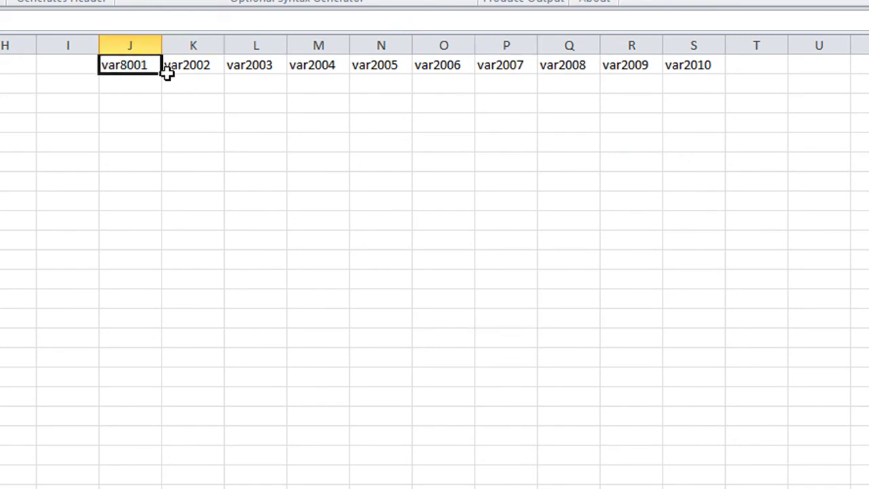
{"action": "left_click_drag", "start_coordinate": [164, 72], "coordinate": [744, 52]}
{"action": "left_click", "coordinate": [830, 255]}
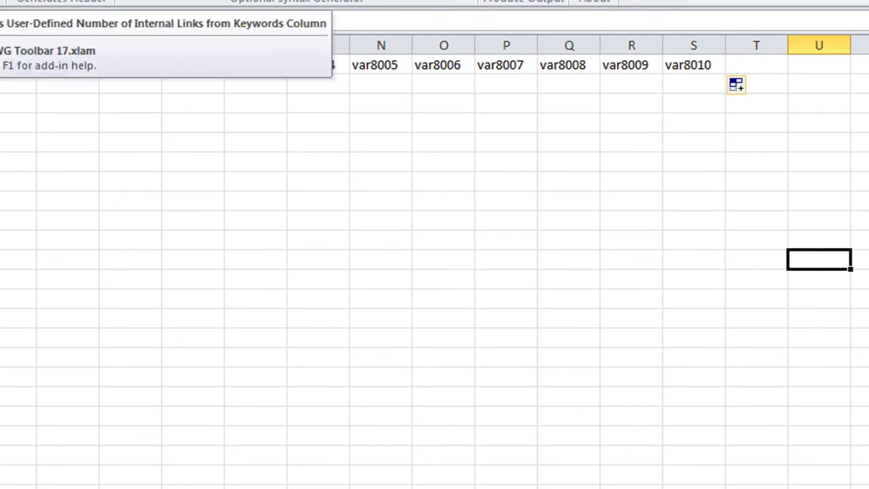
- Enter <<<MENU in cell I1 and ROOT in cell I2, beside the var8001 to var8010 headers
{"action": "left_click_drag", "start_coordinate": [154, 41], "coordinate": [683, 59]}
{"action": "left_click_drag", "start_coordinate": [158, 87], "coordinate": [673, 183]}
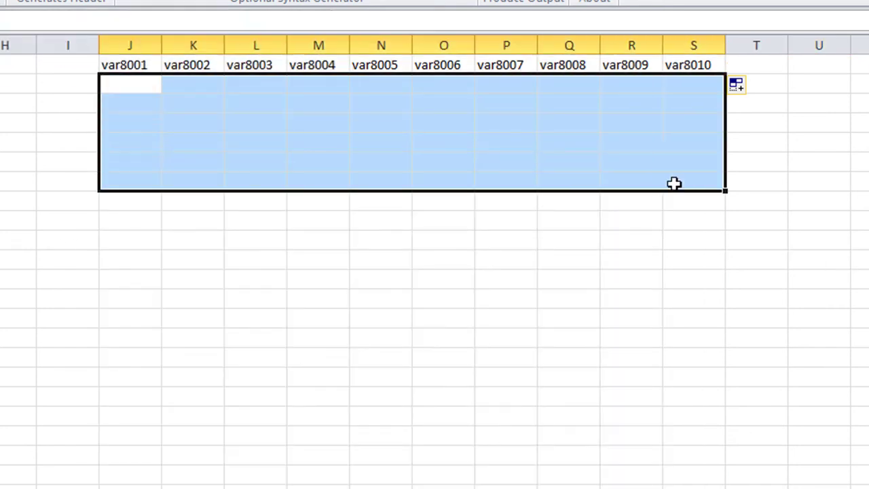
{"action": "left_click", "coordinate": [58, 62]}
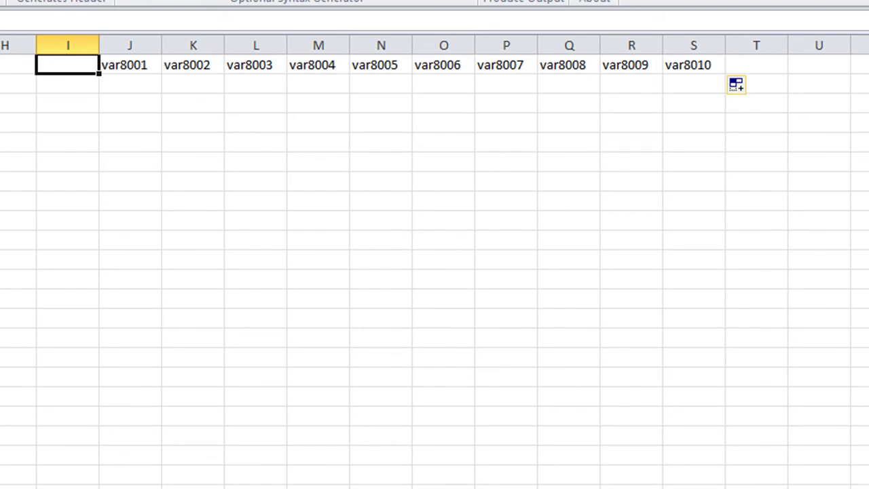
{"action": "type", "text": "<<<MENU"}
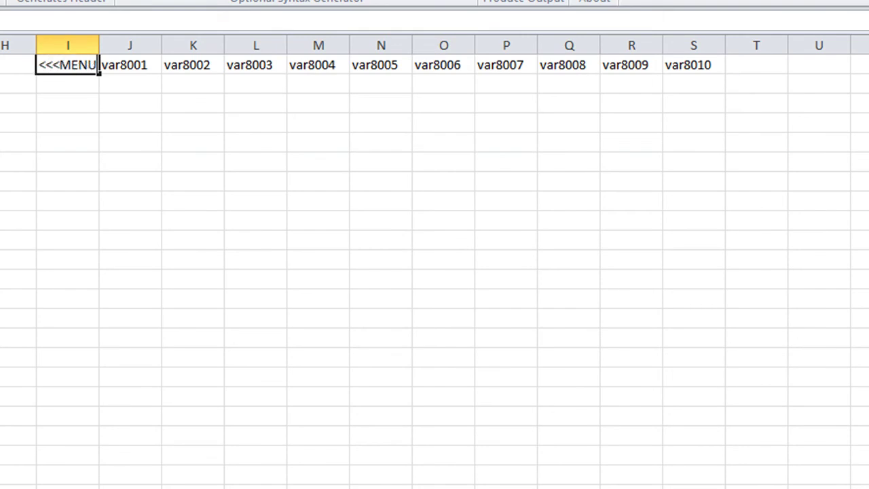
{"action": "key", "text": "Return"}
{"action": "scroll", "coordinate": [434, 272], "scroll_direction": "down", "scroll_amount": 1}
{"action": "scroll", "coordinate": [435, 271], "scroll_direction": "up", "scroll_amount": 1}
{"action": "left_click", "coordinate": [78, 92]}
{"action": "type", "text": "ROOT"}
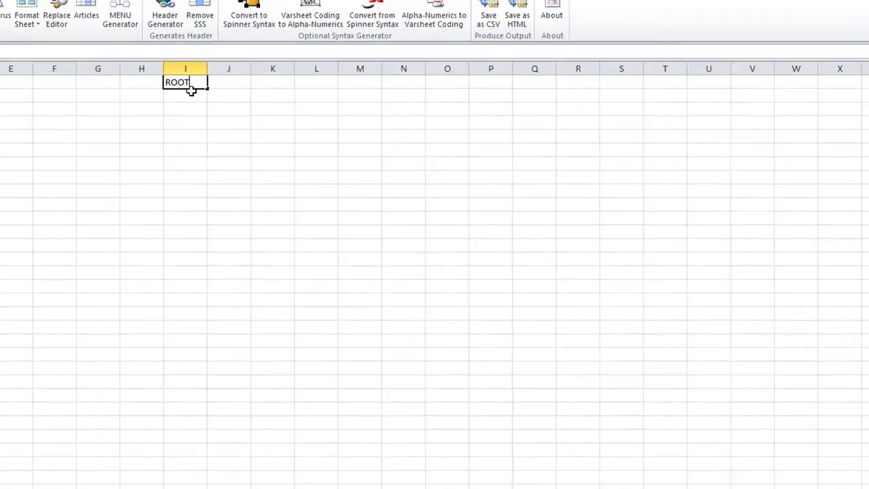
{"action": "key", "text": "Return"}
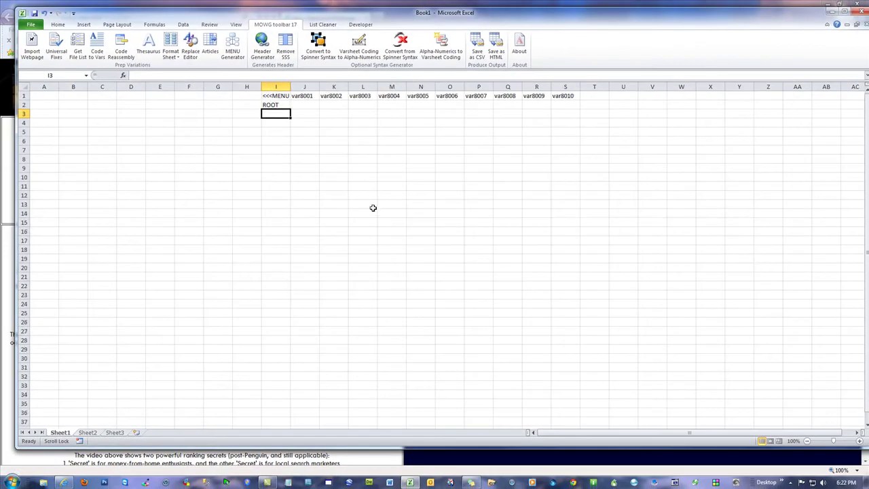
- Highlight the cells beneath ROOT, the area under the var8001 to var8009 headers, and the header row from J1 to S1
{"action": "left_click_drag", "start_coordinate": [280, 115], "coordinate": [264, 264]}
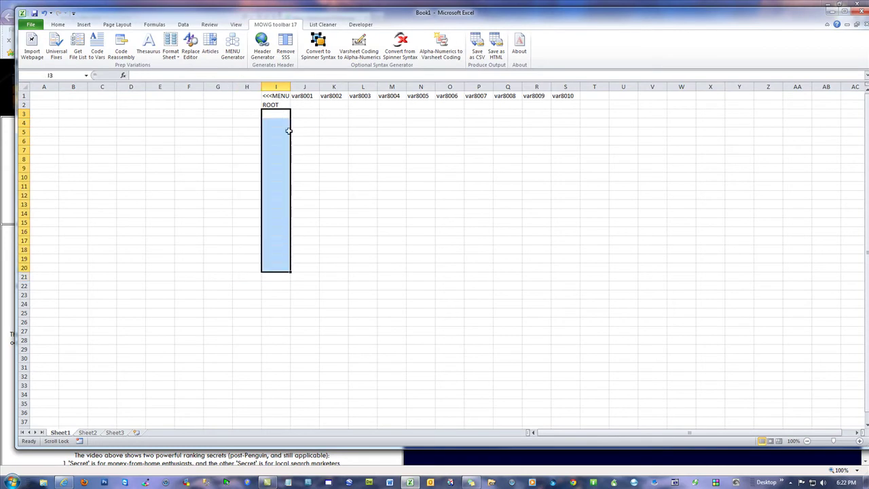
{"action": "left_click_drag", "start_coordinate": [309, 102], "coordinate": [537, 242]}
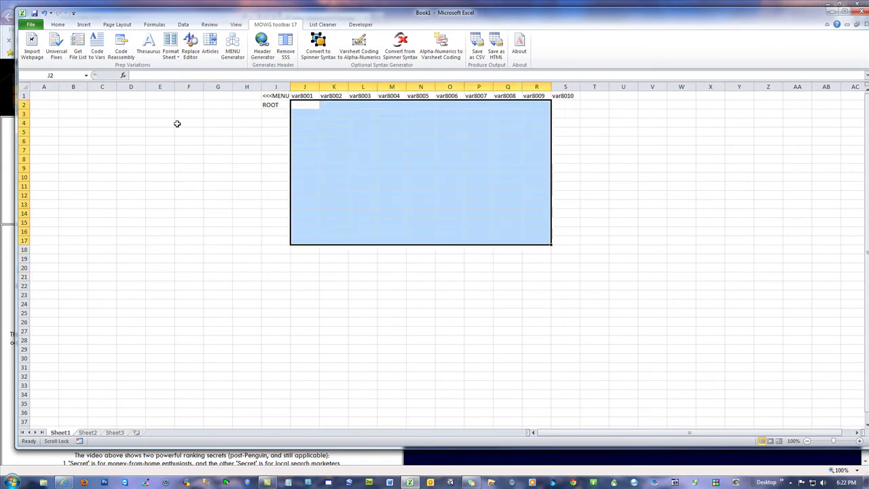
{"action": "left_click", "coordinate": [665, 167]}
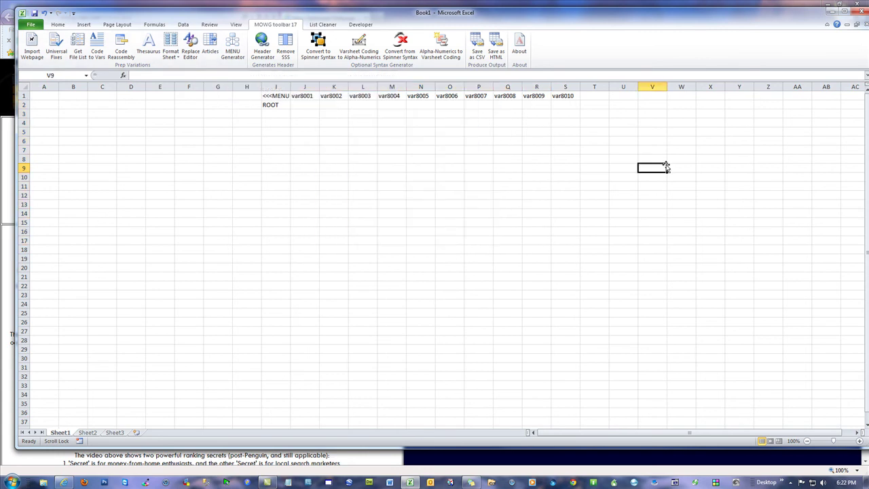
{"action": "left_click_drag", "start_coordinate": [297, 96], "coordinate": [567, 96]}
- Close the practice workbook and the browser window behind it to get to the desktop
{"action": "left_click", "coordinate": [856, 12]}
{"action": "left_click", "coordinate": [434, 253]}
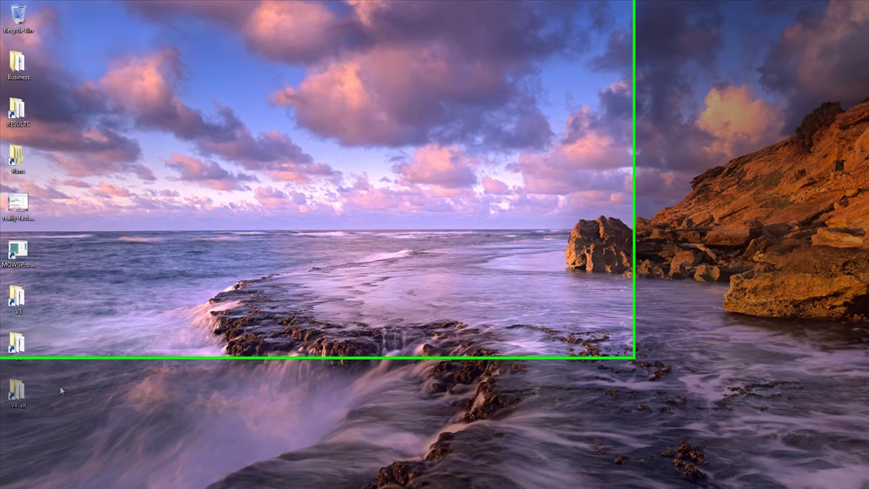
{"action": "left_click", "coordinate": [860, 5]}
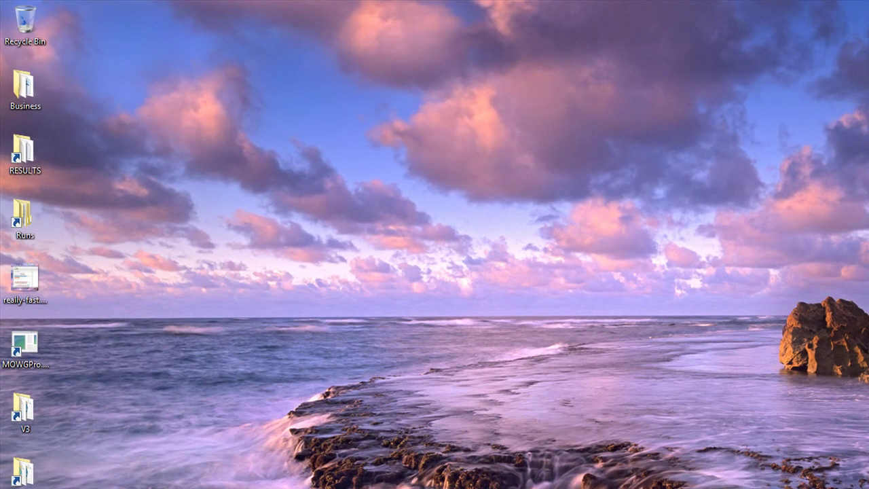
- Open Unique_vars.csv from the V3 folder and examine the MENU and var8001 to var8010 columns near its end
{"action": "double_click", "coordinate": [23, 410]}
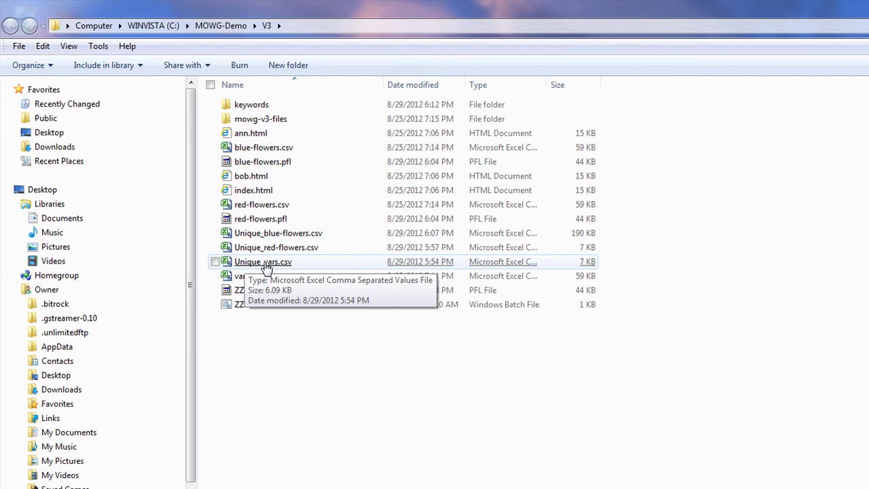
{"action": "double_click", "coordinate": [263, 264]}
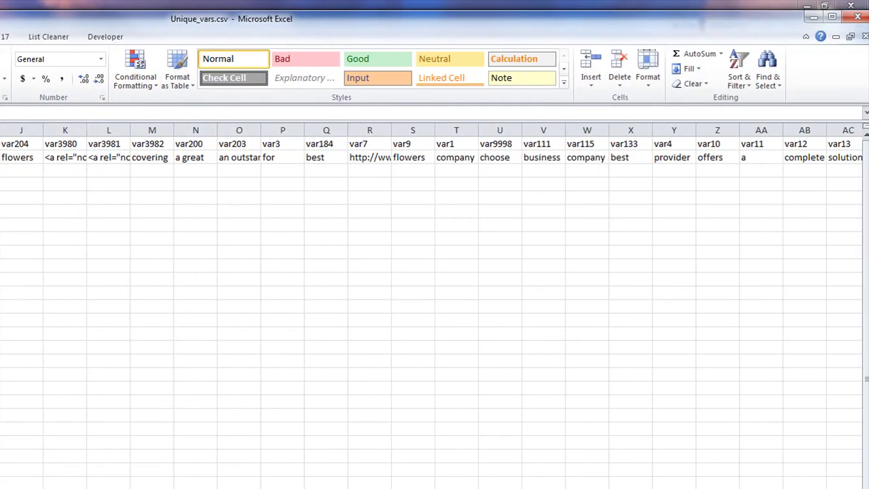
{"action": "scroll", "coordinate": [435, 306], "scroll_direction": "right", "scroll_amount": 10}
{"action": "scroll", "coordinate": [434, 306], "scroll_direction": "right", "scroll_amount": 20}
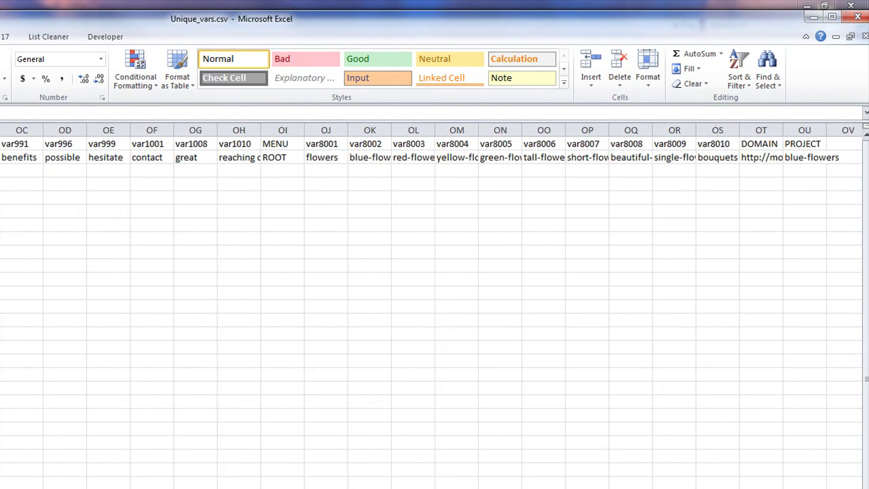
{"action": "left_click", "coordinate": [330, 144]}
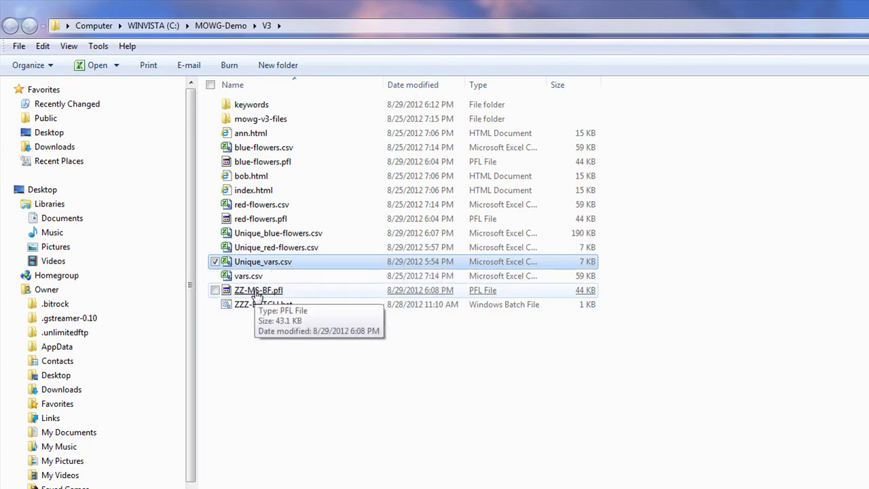
- Open index.html from the V3 folder for editing in Notepad
{"action": "right_click", "coordinate": [259, 189]}
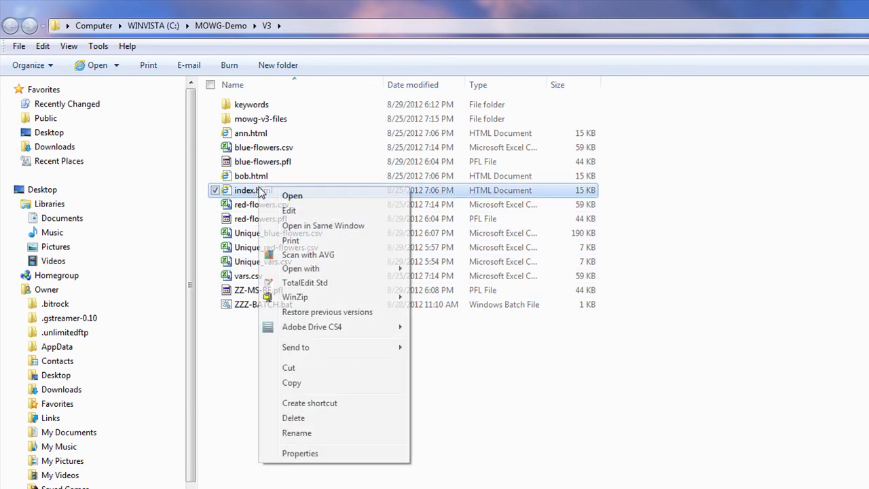
{"action": "left_click", "coordinate": [288, 211]}
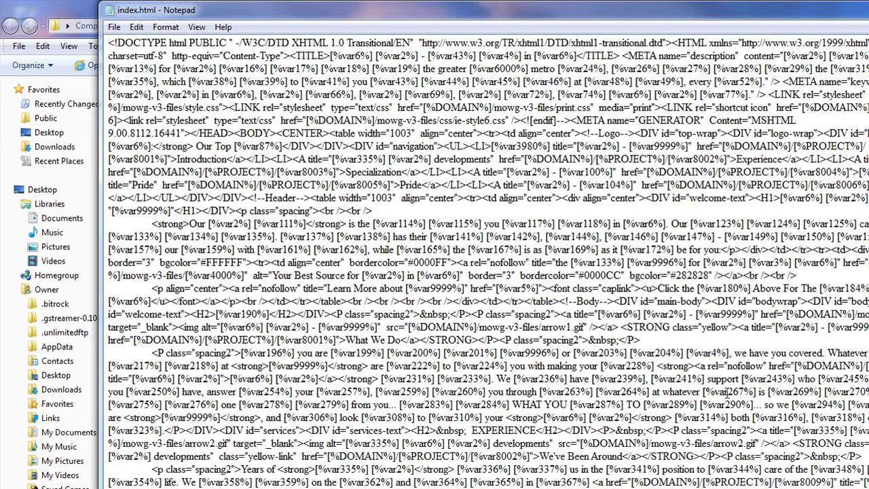
{"action": "left_click", "coordinate": [136, 27]}
{"action": "left_click", "coordinate": [176, 142]}
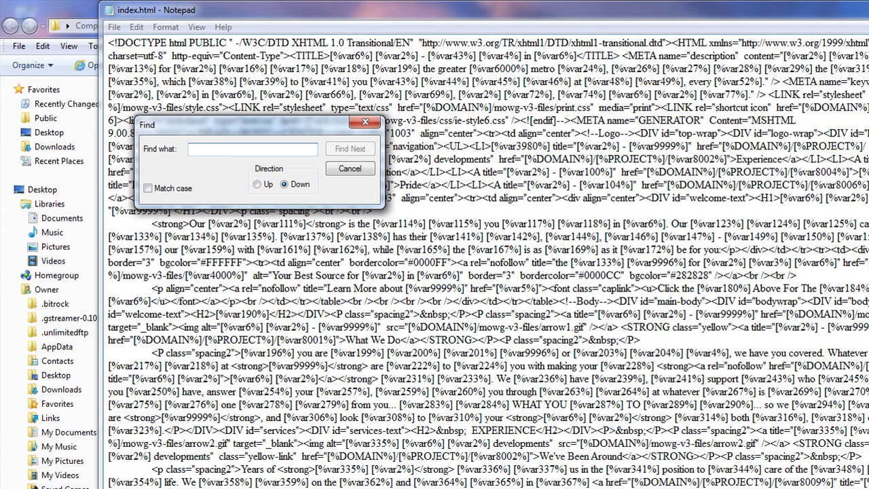
{"action": "type", "text": "var"}
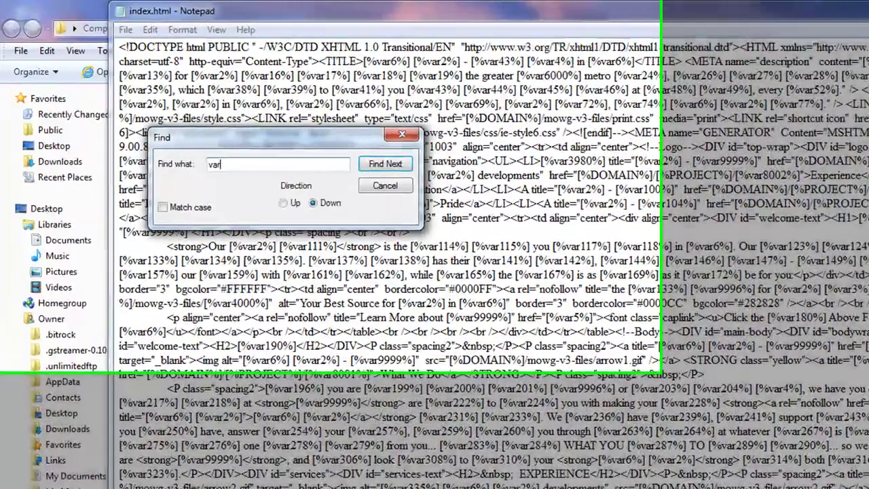
{"action": "type", "text": "200"}
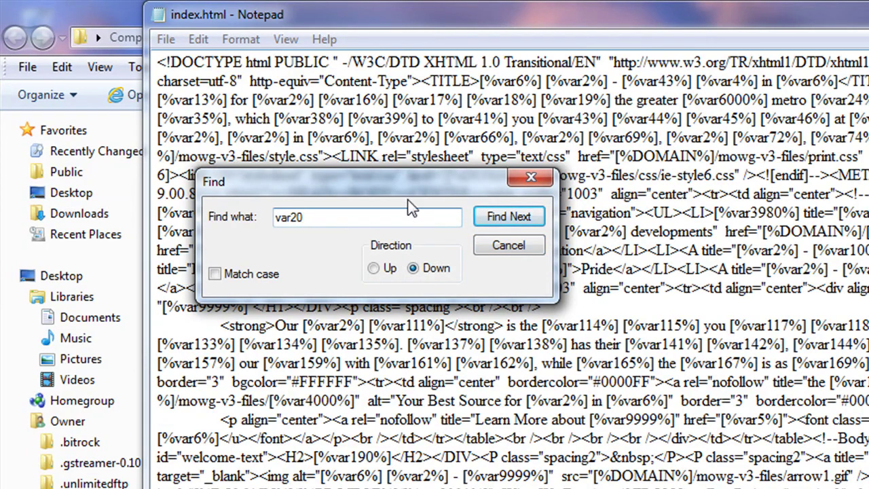
{"action": "left_click", "coordinate": [531, 178]}
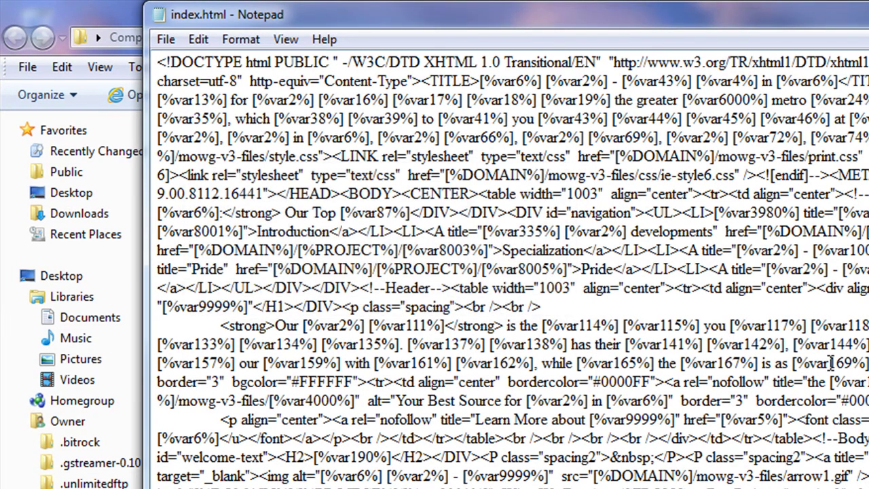
- Set up a find-and-replace in index.html with var200 as the search text and var800 as the replacement
{"action": "key", "text": "ctrl+h"}
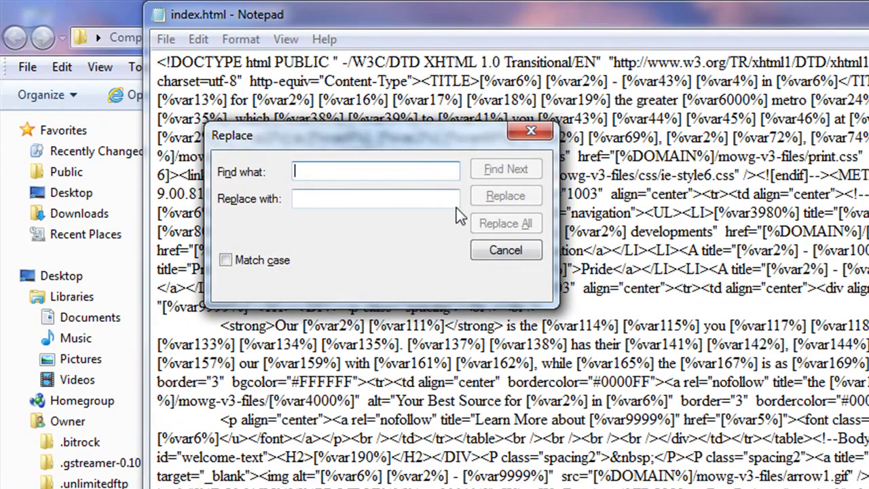
{"action": "type", "text": "var200"}
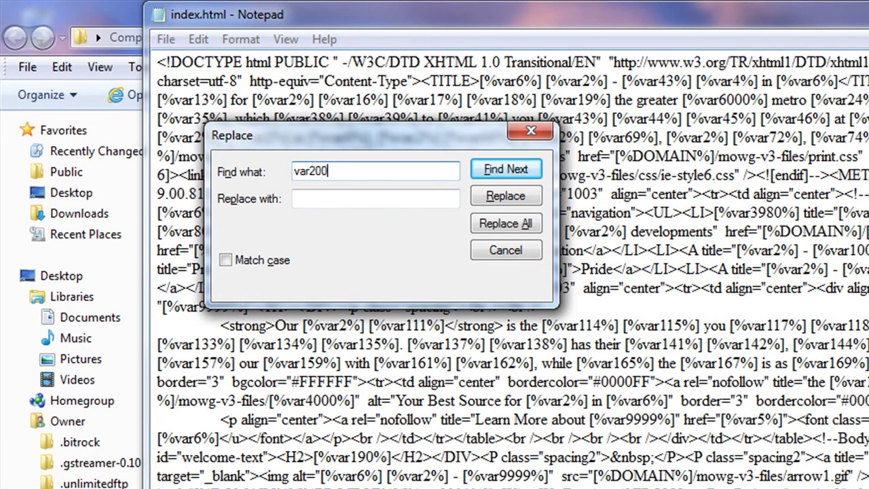
{"action": "left_click", "coordinate": [306, 198]}
{"action": "type", "text": "var800"}
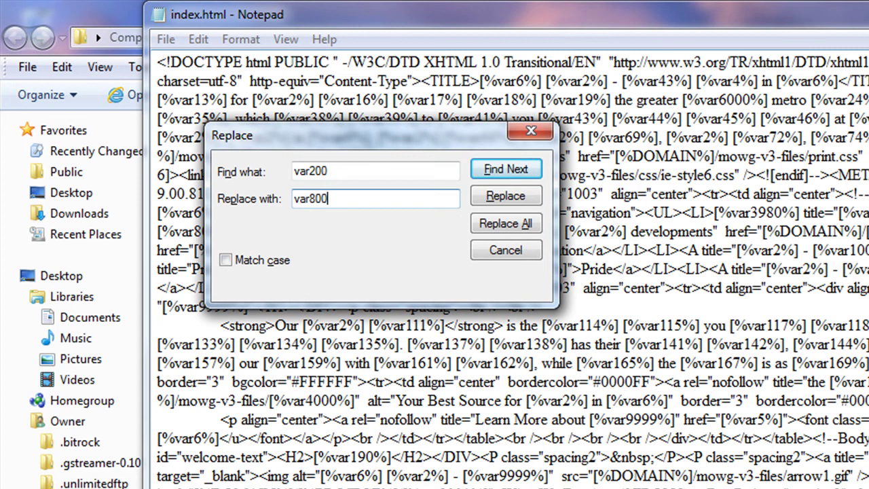
- Try var2001, var2002 and var2003 as search text and var8002 and var8003 as replacements, restoring var200 and var800
{"action": "left_click", "coordinate": [349, 171]}
{"action": "type", "text": "1"}
{"action": "key", "text": "BackSpace"}
{"action": "type", "text": "2"}
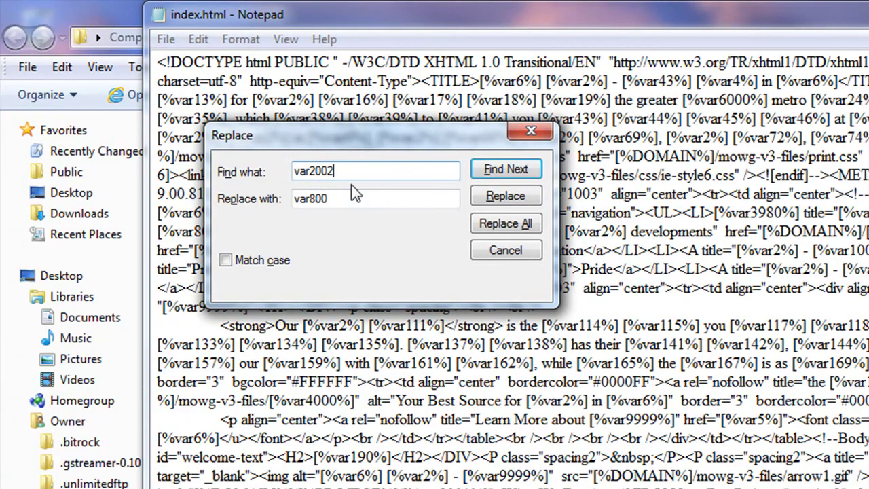
{"action": "key", "text": "BackSpace"}
{"action": "type", "text": "3"}
{"action": "key", "text": "BackSpace"}
{"action": "left_click", "coordinate": [343, 197]}
{"action": "type", "text": "2"}
{"action": "key", "text": "BackSpace"}
{"action": "type", "text": "3"}
{"action": "key", "text": "BackSpace"}
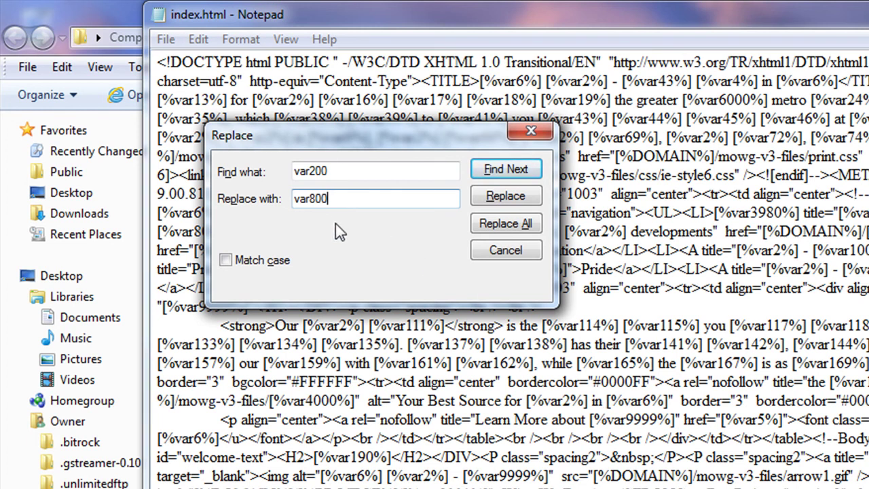
- Change the search text to var2010 and the replacement text to var8010
{"action": "left_click", "coordinate": [326, 173]}
{"action": "type", "text": "1"}
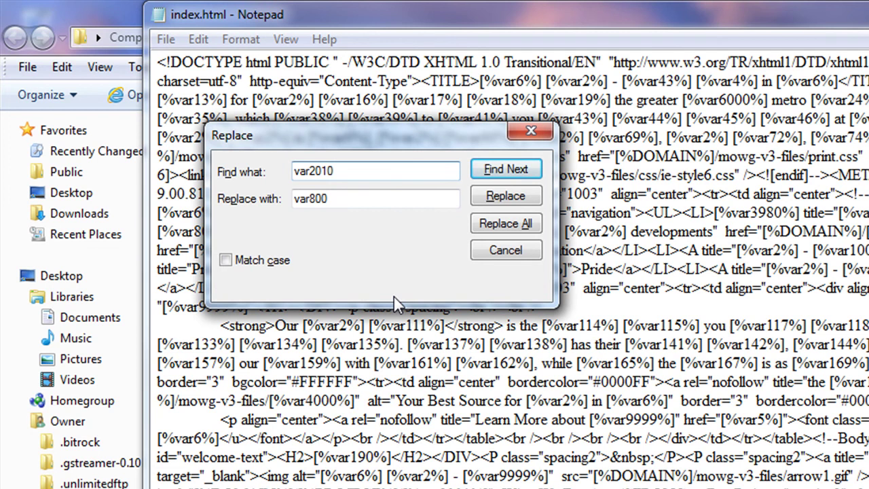
{"action": "left_click", "coordinate": [323, 199]}
{"action": "type", "text": "1"}
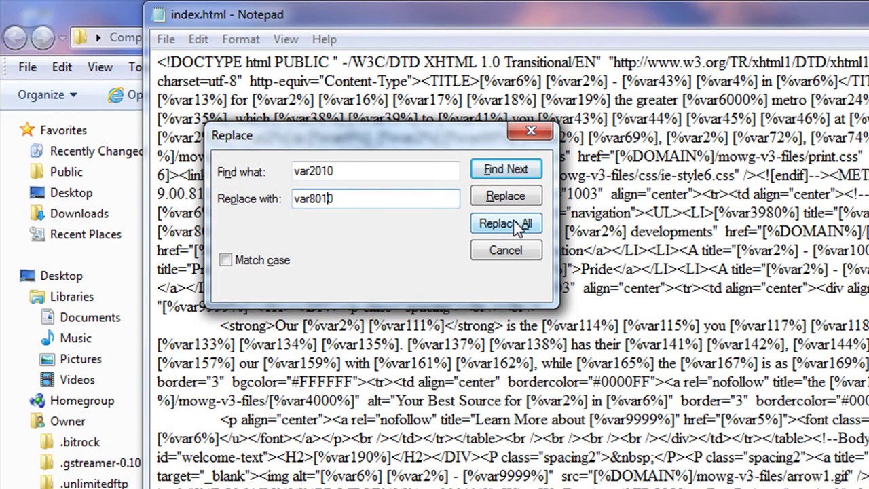
- Search index.html for var199
{"action": "double_click", "coordinate": [313, 171]}
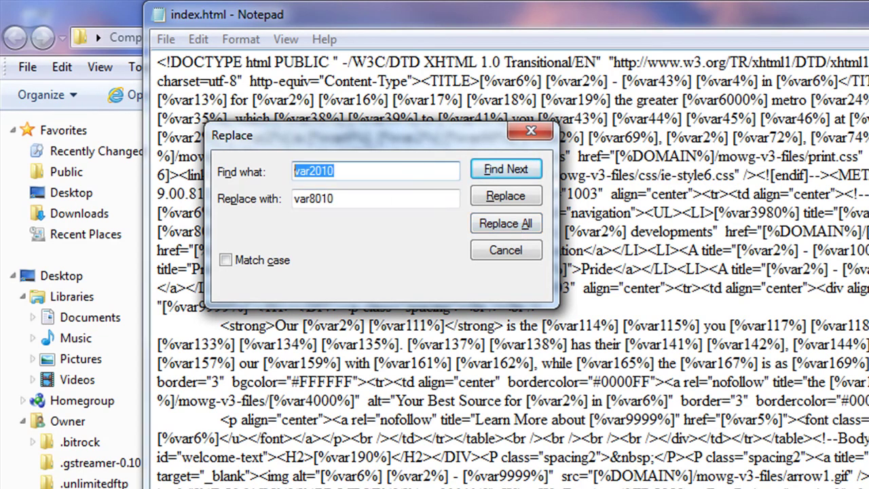
{"action": "type", "text": "var"}
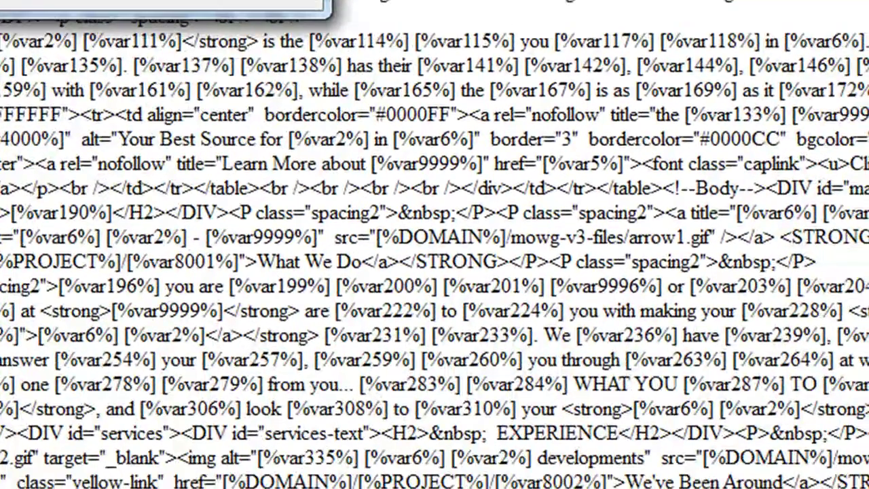
{"action": "key", "text": "Return"}
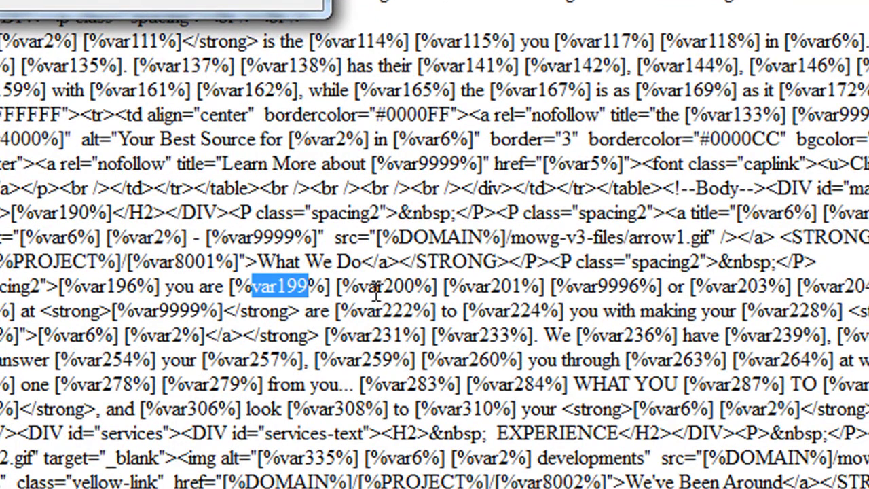
- Change the var200 tag following var199 in the page code to var800
{"action": "left_click_drag", "start_coordinate": [416, 287], "coordinate": [367, 293]}
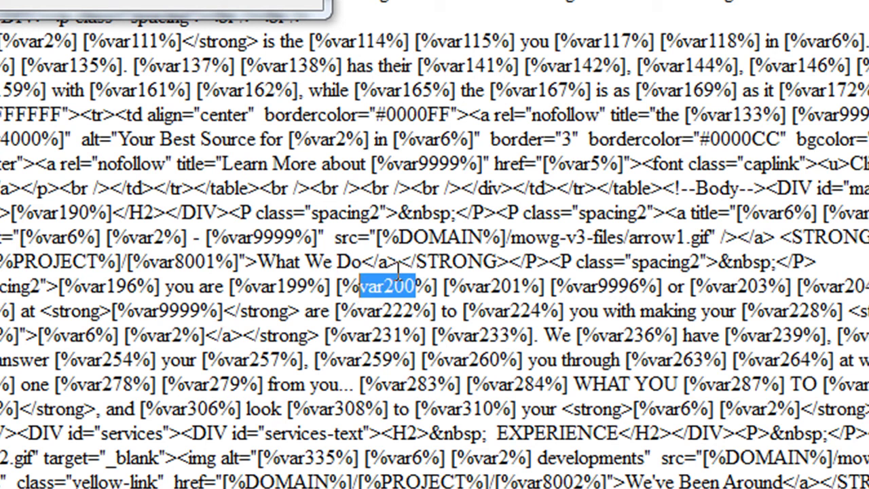
{"action": "left_click", "coordinate": [397, 279]}
{"action": "key", "text": "BackSpace"}
{"action": "type", "text": "8"}
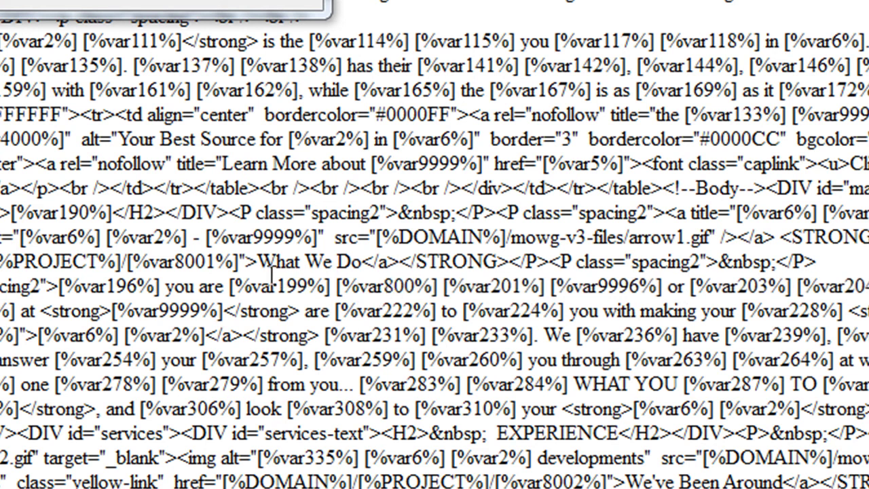
- Highlight the tags from var199 to var201, restore the edited one to var200, and close index.html
{"action": "left_click_drag", "start_coordinate": [277, 286], "coordinate": [546, 285]}
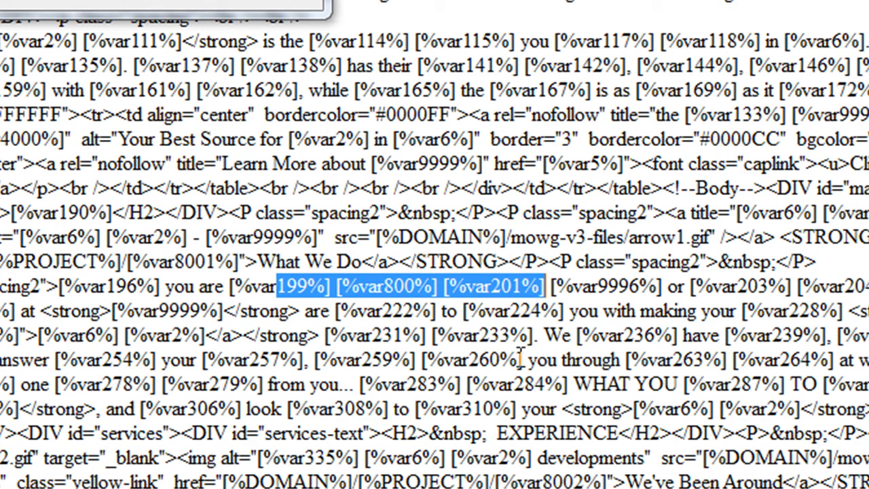
{"action": "left_click", "coordinate": [398, 285]}
{"action": "key", "text": "BackSpace"}
{"action": "type", "text": "2"}
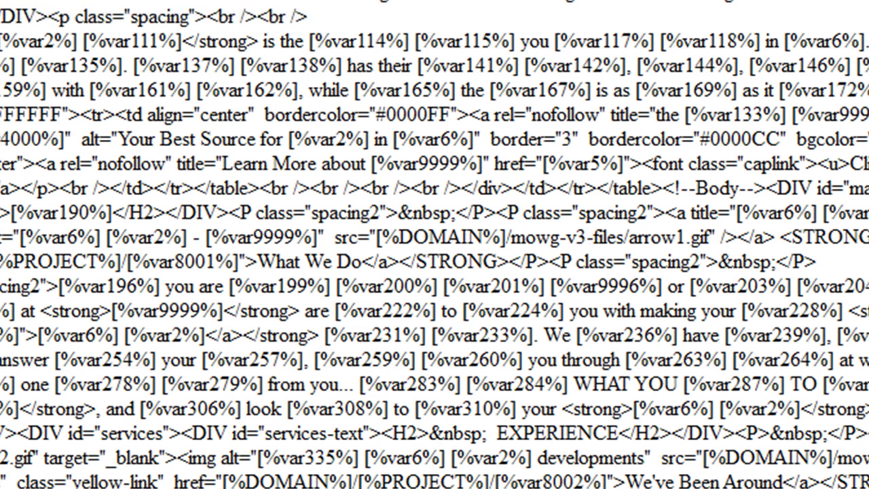
{"action": "key", "text": "alt+F4"}
{"action": "left_click", "coordinate": [786, 333]}
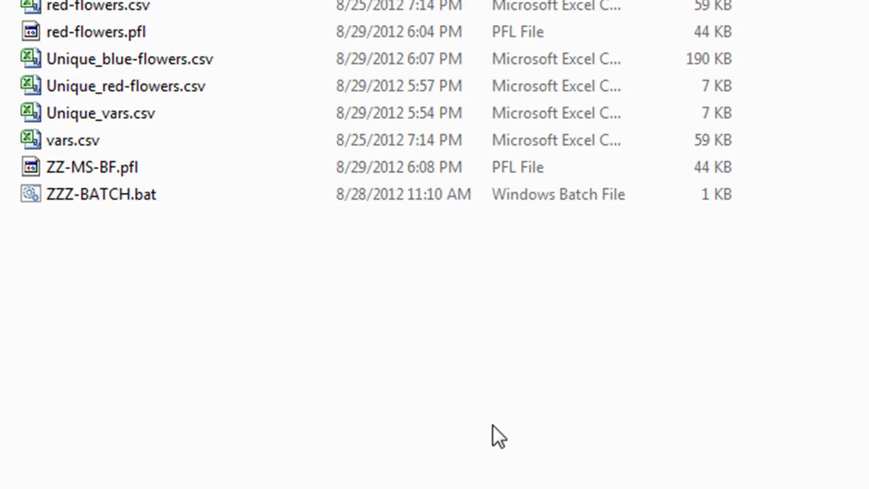
- Open the ZZ-MS-BF.pfl profile in MOWG Professional, refresh its vars, and save the profile on quitting
{"action": "left_click", "coordinate": [82, 168]}
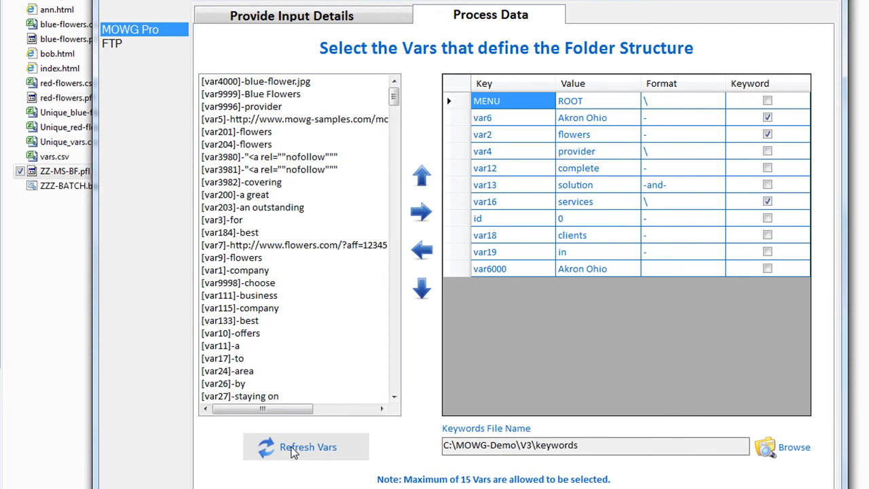
{"action": "key", "text": "alt+F4"}
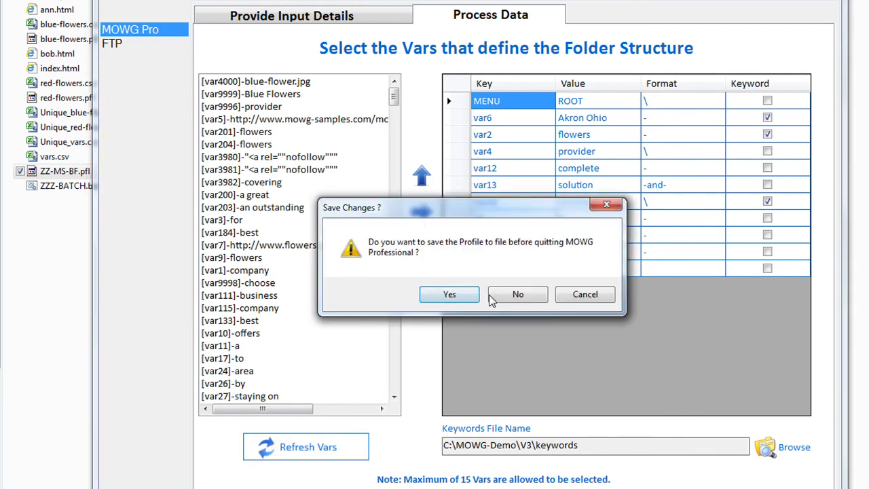
{"action": "left_click", "coordinate": [464, 295]}
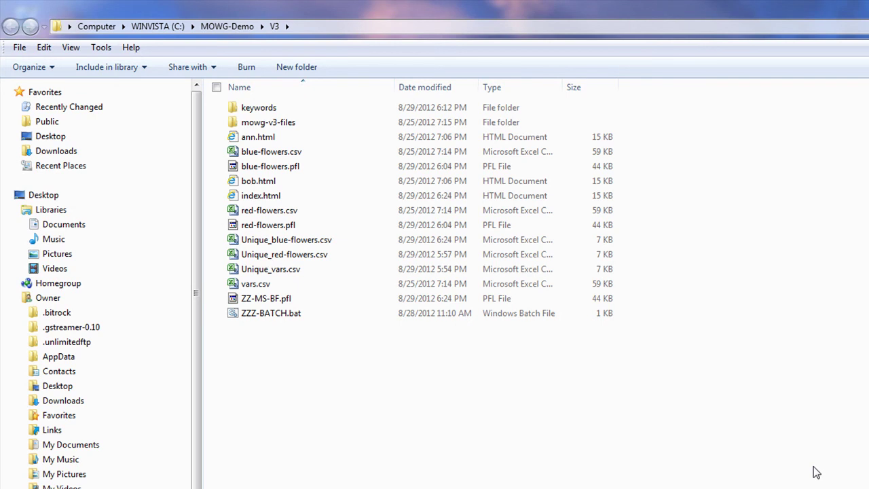
- Check the contents of the keywords folder and return to the V3 folder
{"action": "left_click", "coordinate": [275, 113]}
{"action": "double_click", "coordinate": [274, 112]}
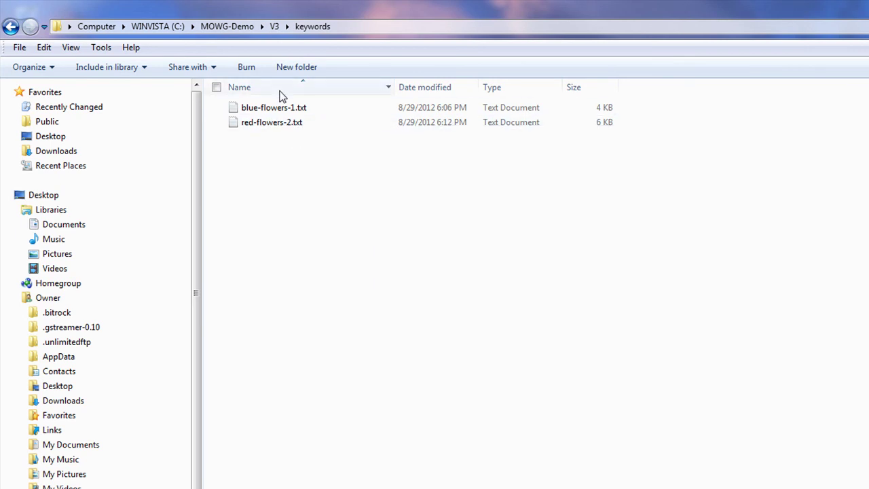
{"action": "left_click", "coordinate": [274, 26]}
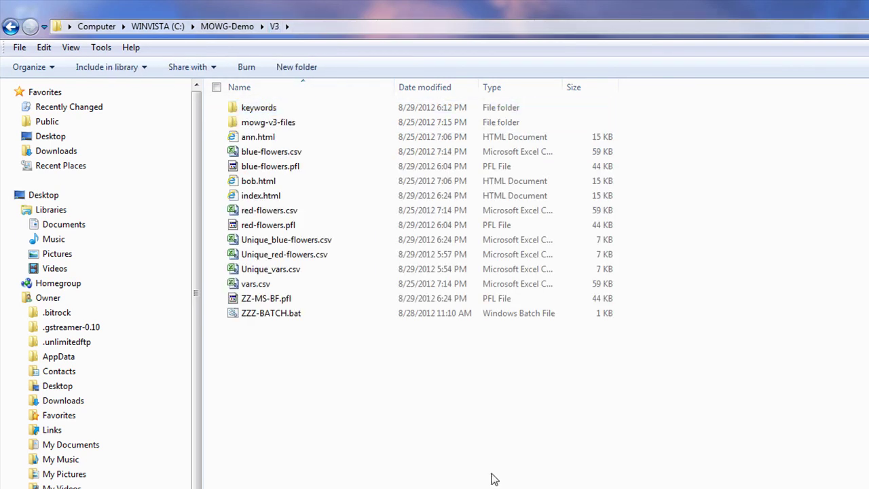
- Load ZZ-MS-BF.pfl in MOWG Professional, save the profile on quitting, and run ZZZ-BATCH.bat
{"action": "left_click", "coordinate": [264, 301]}
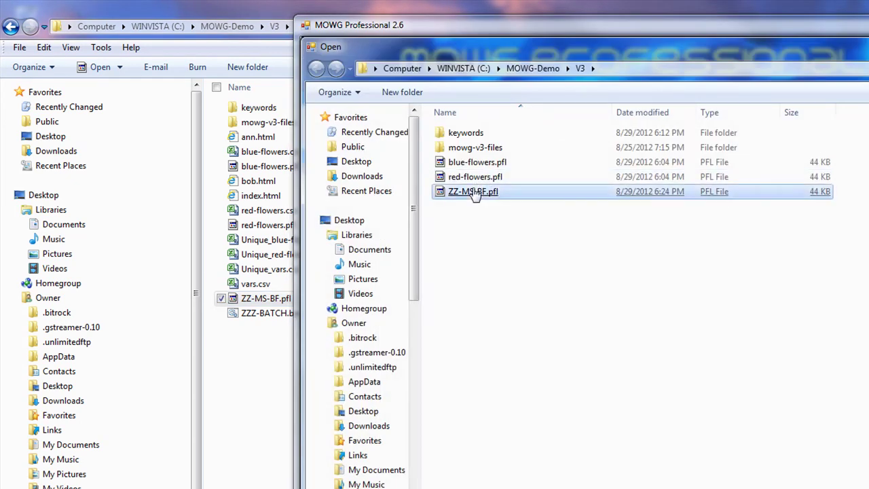
{"action": "double_click", "coordinate": [466, 246]}
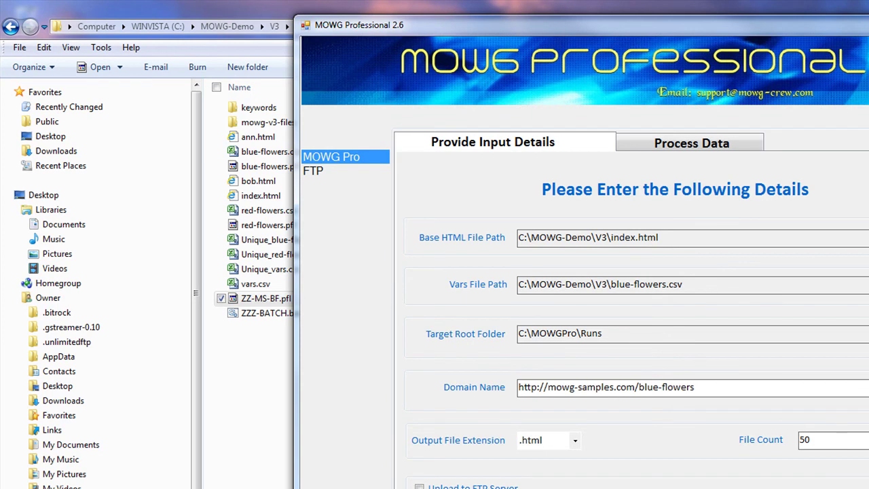
{"action": "key", "text": "alt+F4"}
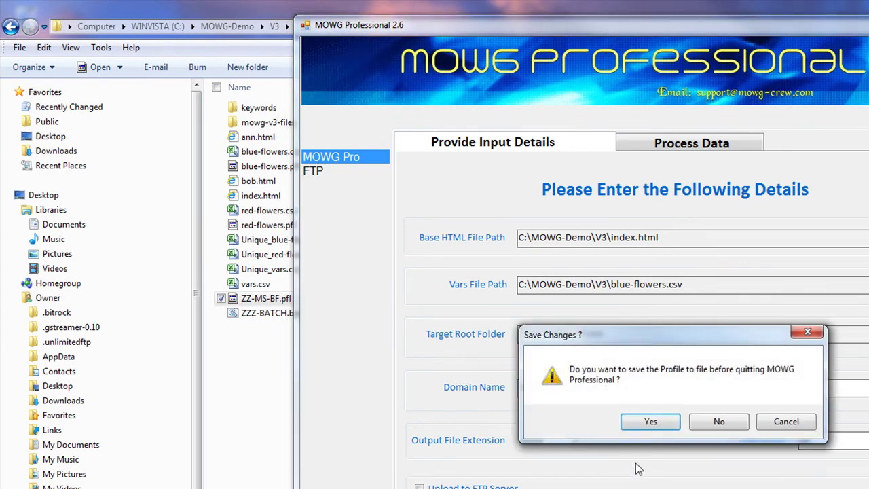
{"action": "left_click", "coordinate": [651, 420]}
{"action": "double_click", "coordinate": [274, 315]}
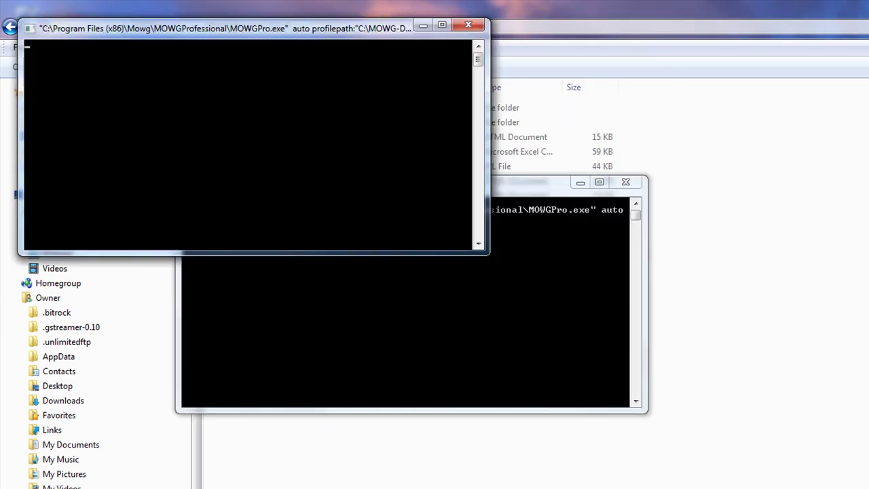
{"action": "left_click", "coordinate": [538, 181]}
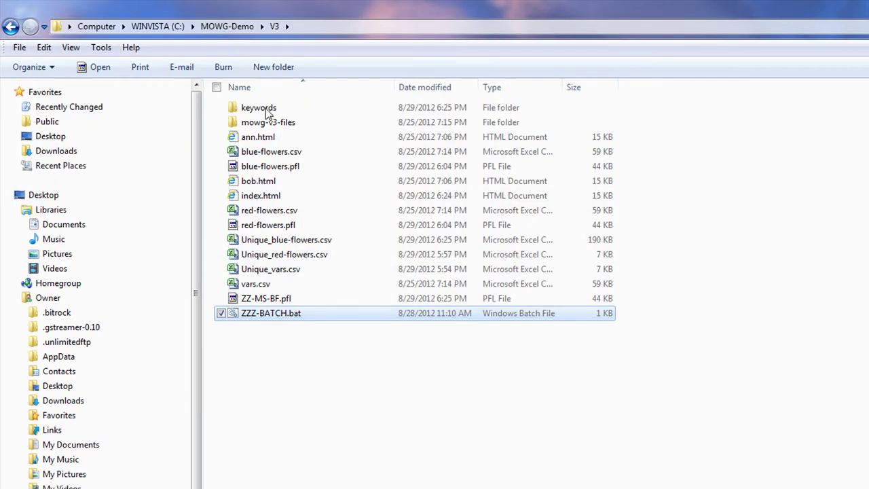
- Open the generated Keyword_2012_8_29_18_25_40.csv from the keywords folder and look through its rows
{"action": "double_click", "coordinate": [266, 110]}
{"action": "left_click", "coordinate": [298, 124]}
{"action": "double_click", "coordinate": [299, 128]}
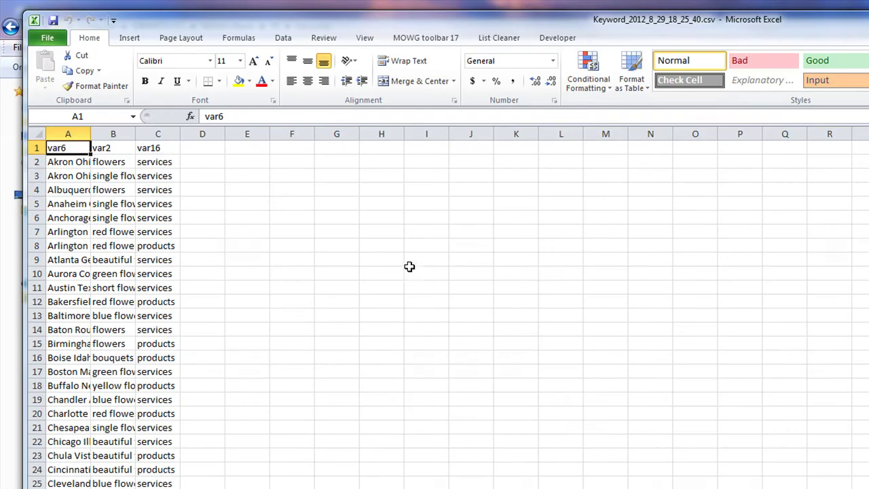
{"action": "scroll", "coordinate": [385, 394], "scroll_direction": "down", "scroll_amount": 9}
{"action": "scroll", "coordinate": [386, 393], "scroll_direction": "up", "scroll_amount": 9}
- Fit columns A to C to their contents and close the keyword file without saving
{"action": "left_click_drag", "start_coordinate": [77, 131], "coordinate": [145, 133]}
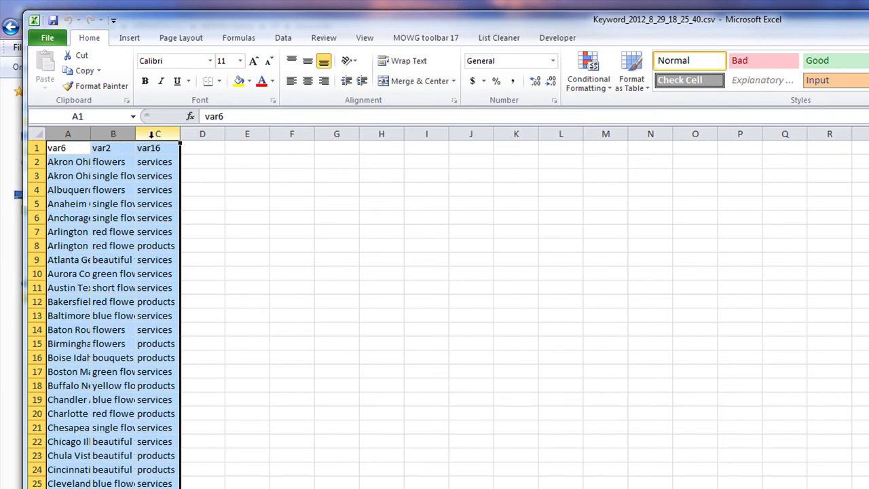
{"action": "double_click", "coordinate": [135, 134]}
{"action": "left_click", "coordinate": [582, 278]}
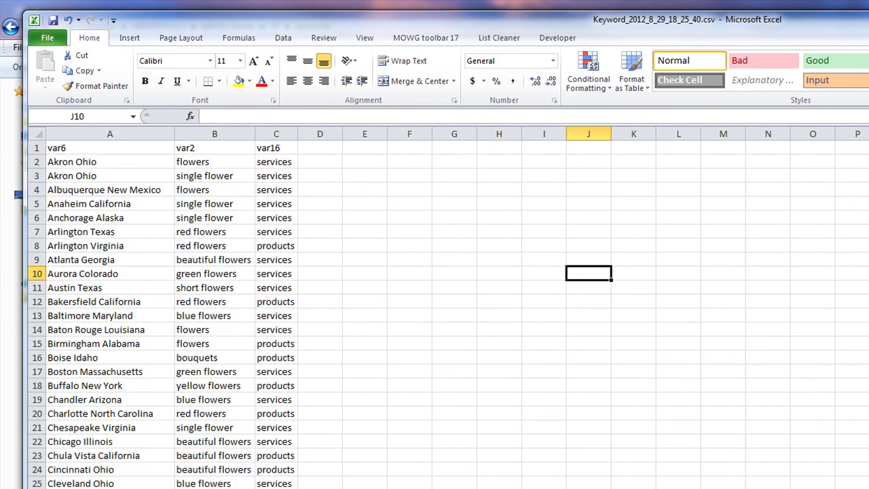
{"action": "key", "text": "alt+F4"}
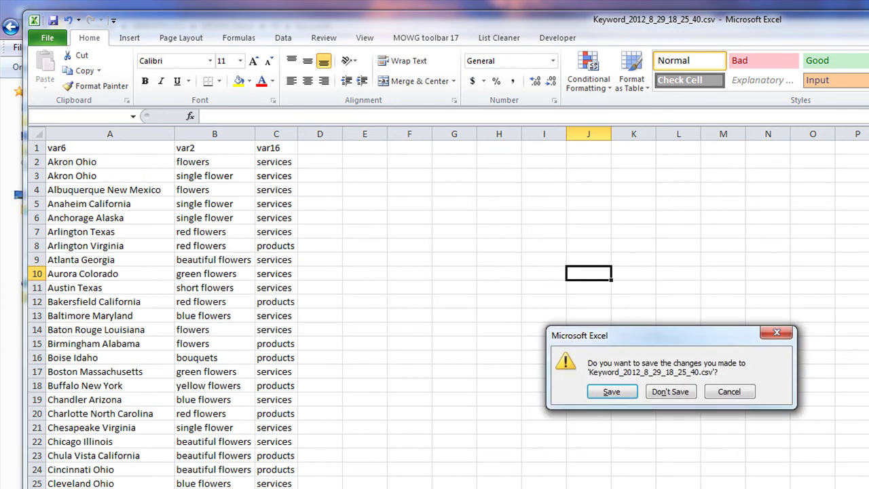
{"action": "left_click", "coordinate": [681, 389]}
{"action": "left_click", "coordinate": [326, 217]}
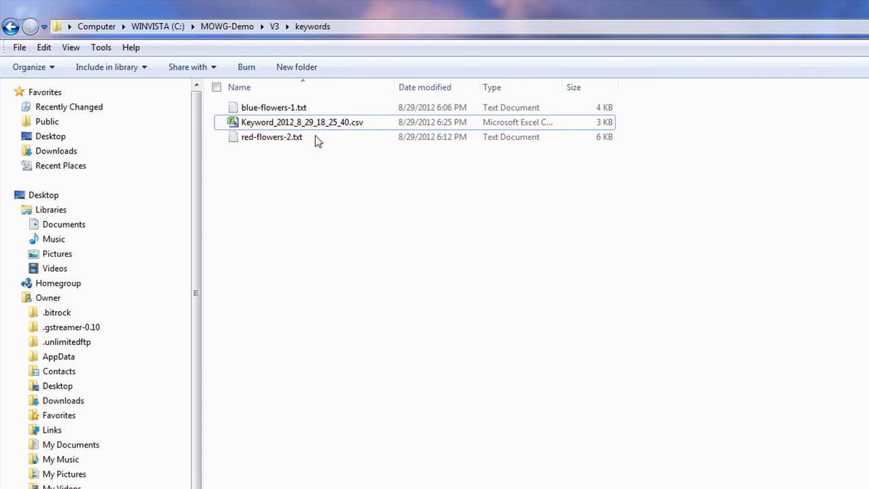
- Reopen Keyword_2012_8_29_18_25_40.csv to review its var columns and close it
{"action": "double_click", "coordinate": [278, 125]}
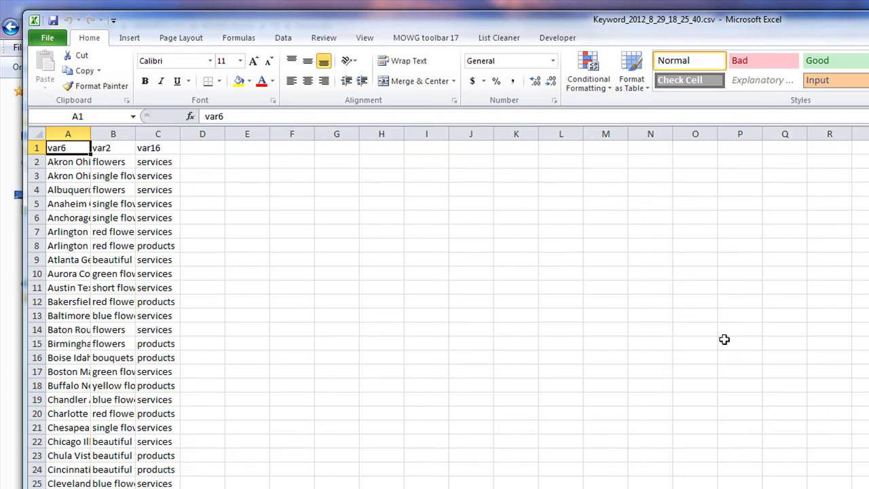
{"action": "key", "text": "alt+F4"}
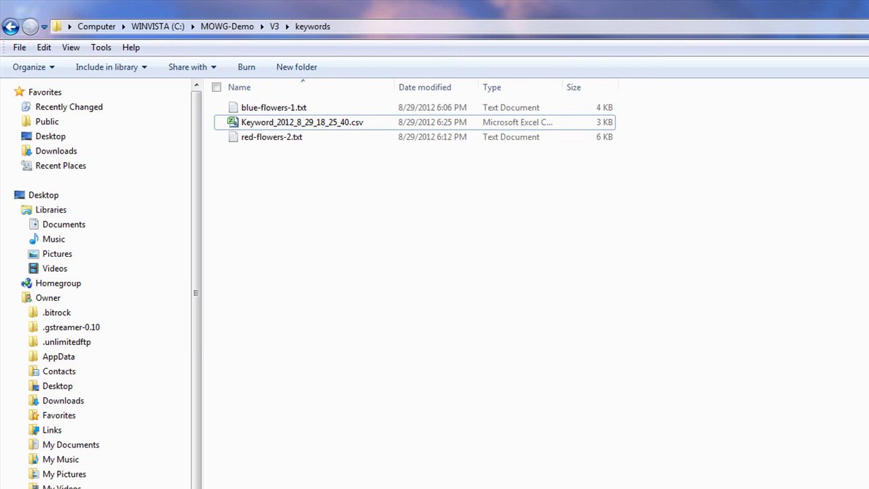
{"action": "double_click", "coordinate": [301, 125]}
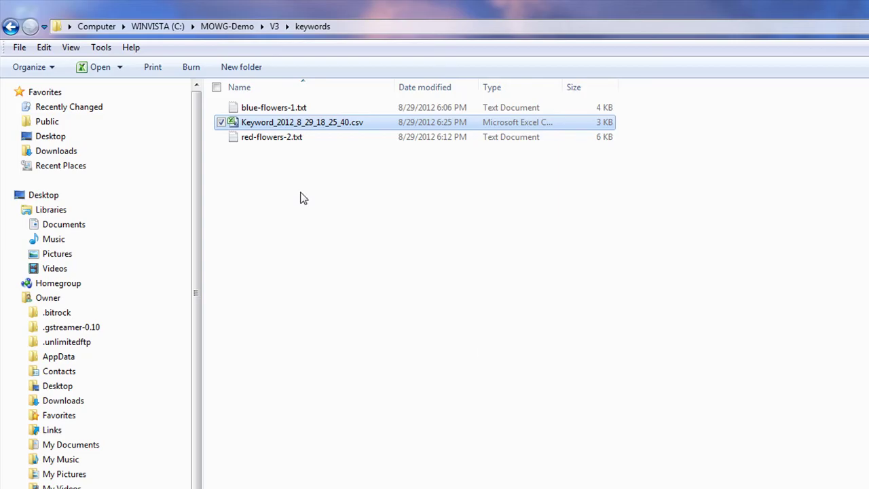
- Open red-flowers-2.txt and copy the line "Arlington Virginia blue flowers services"
{"action": "double_click", "coordinate": [285, 136]}
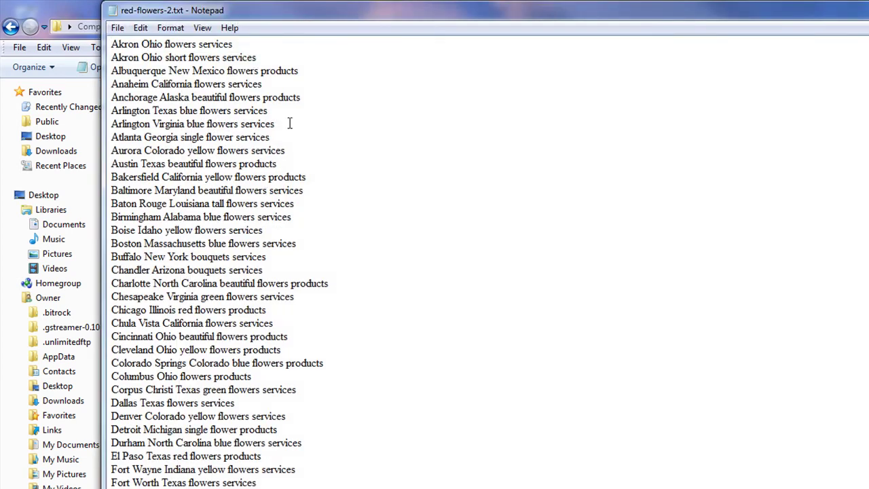
{"action": "left_click_drag", "start_coordinate": [279, 129], "coordinate": [112, 125]}
{"action": "right_click", "coordinate": [124, 121]}
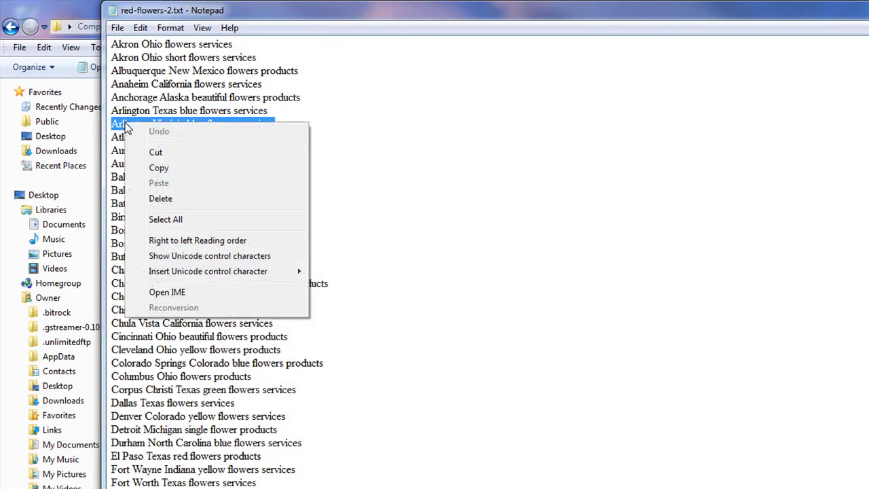
{"action": "left_click", "coordinate": [168, 175]}
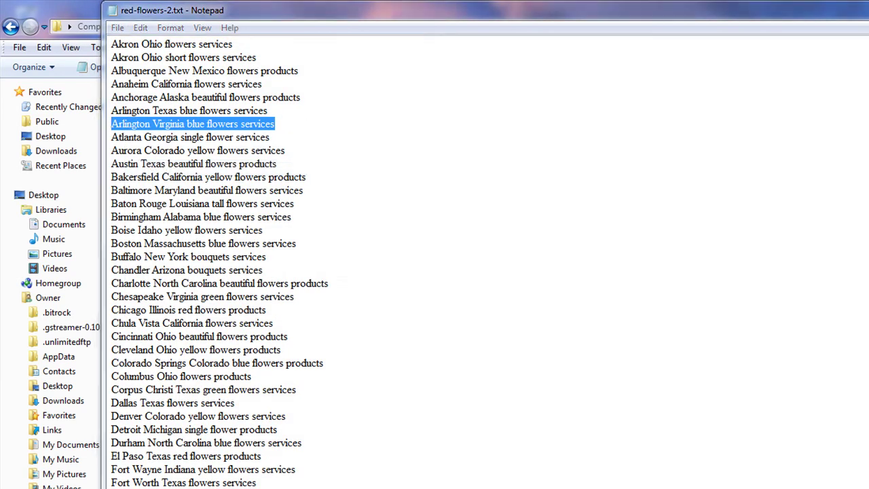
- Switch to the web browser, go to Google, and search for "Arlington Virginia blue flowers services"
{"action": "left_click", "coordinate": [213, 29]}
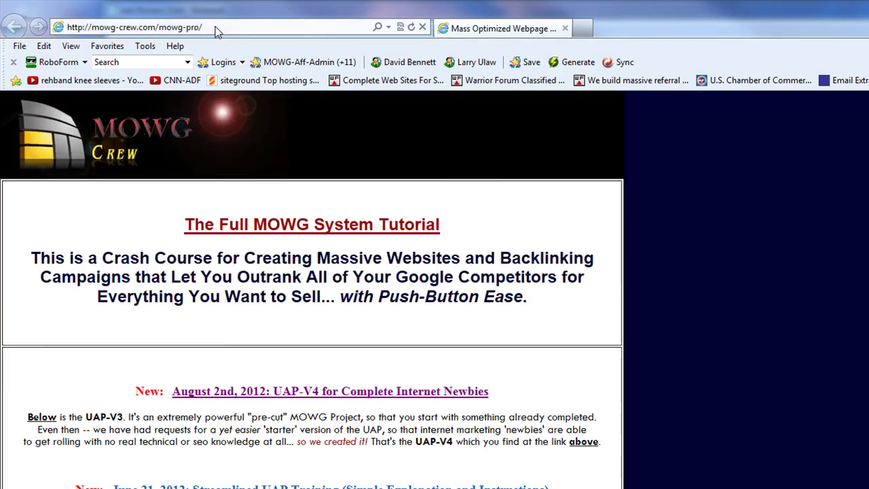
{"action": "type", "text": "google"}
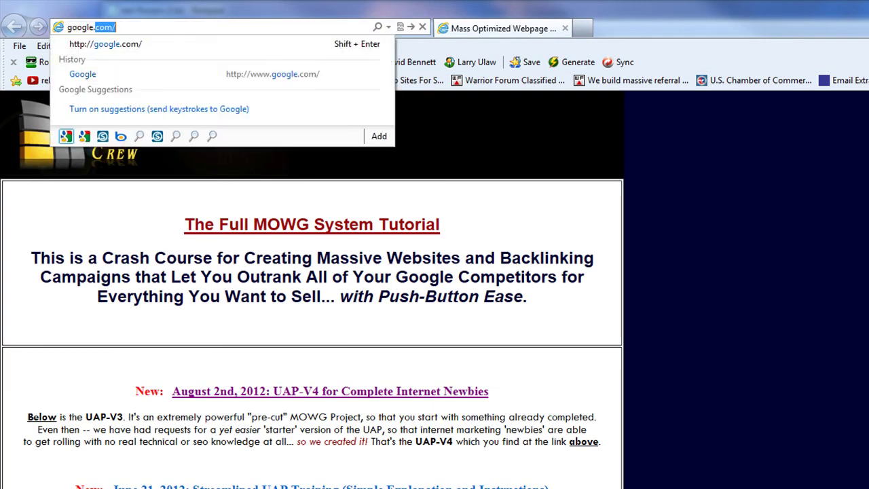
{"action": "key", "text": "Return"}
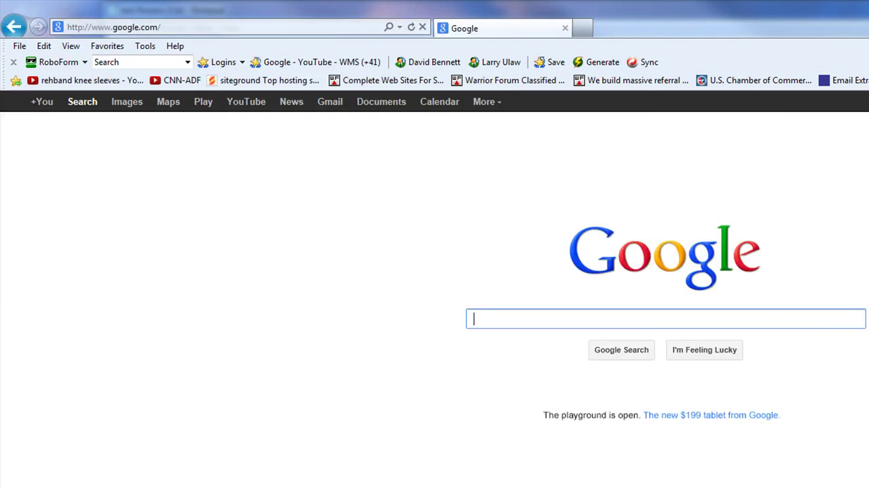
{"action": "key", "text": "ctrl+v"}
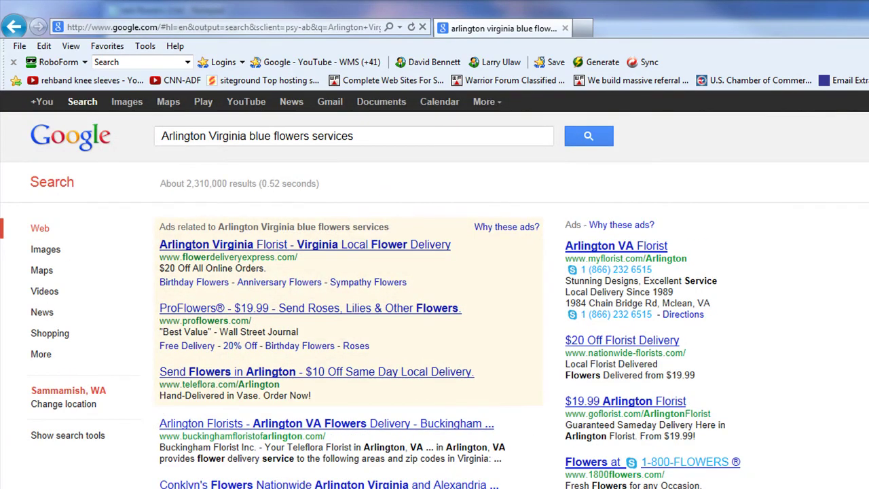
- Return to red-flowers-2.txt and add a tab and 5 after the Arlington Virginia keyword line
{"action": "key", "text": "alt+Tab"}
{"action": "left_click", "coordinate": [342, 121]}
{"action": "key", "text": "Tab"}
{"action": "type", "text": "5"}
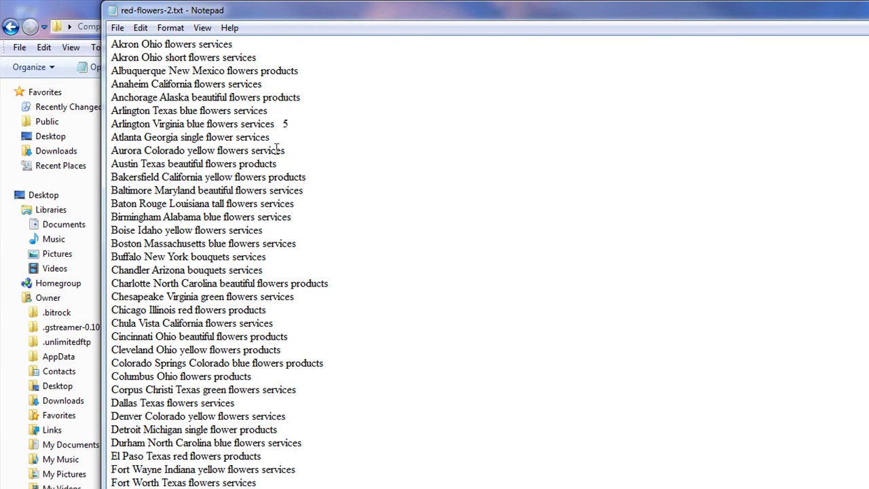
- Copy the line "Atlanta Georgia single flower services" from red-flowers-2.txt and search Google for it
{"action": "left_click_drag", "start_coordinate": [274, 138], "coordinate": [112, 137]}
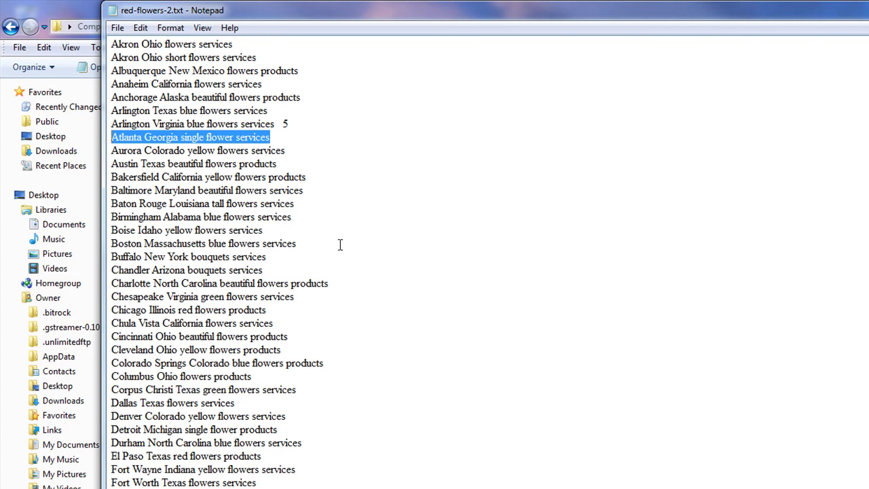
{"action": "key", "text": "alt+Tab"}
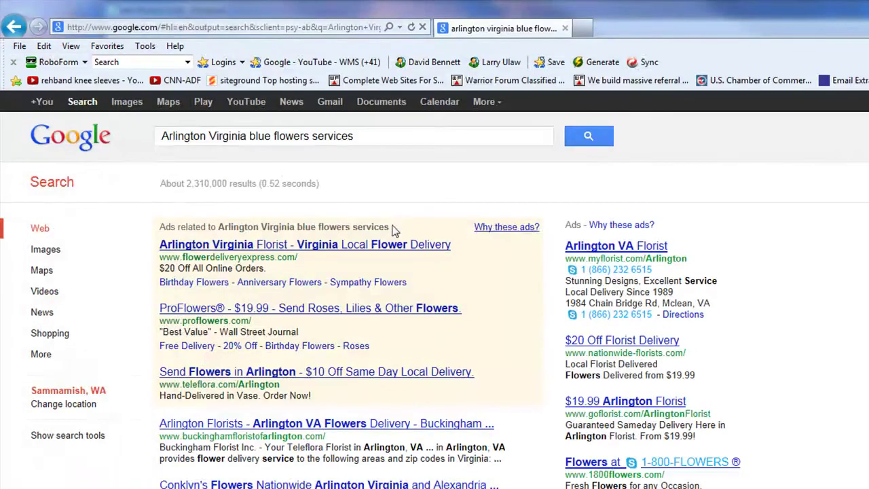
{"action": "left_click", "coordinate": [384, 134]}
{"action": "key", "text": "ctrl+a"}
{"action": "key", "text": "ctrl+v"}
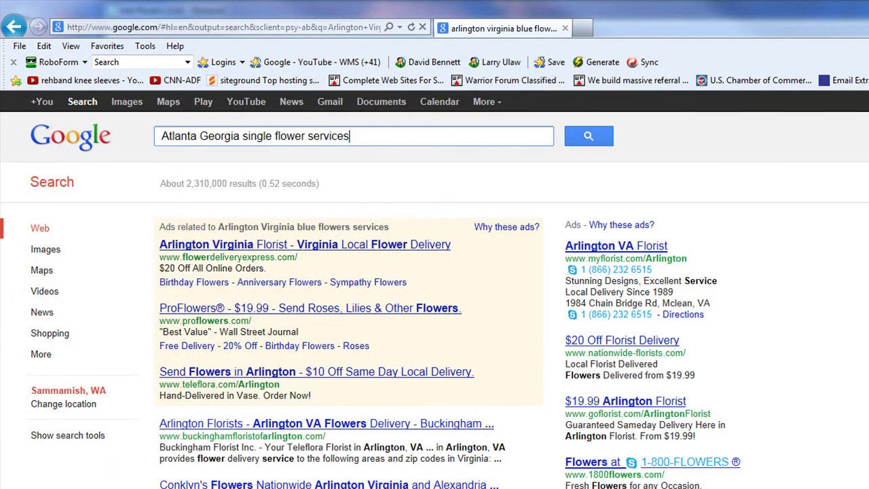
{"action": "key", "text": "Return"}
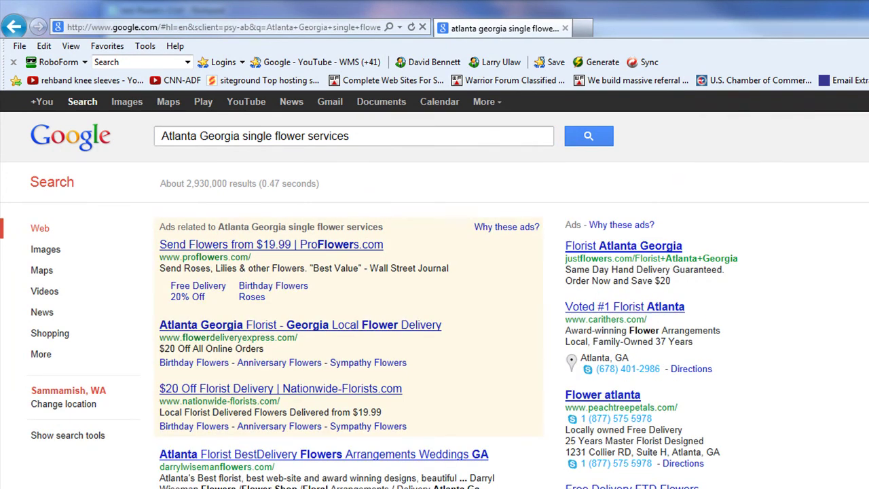
- Back in red-flowers-2.txt, add a tab and 2 after the Atlanta Georgia keyword, leaving the Aurora Colorado line unmarked
{"action": "key", "text": "alt+Tab"}
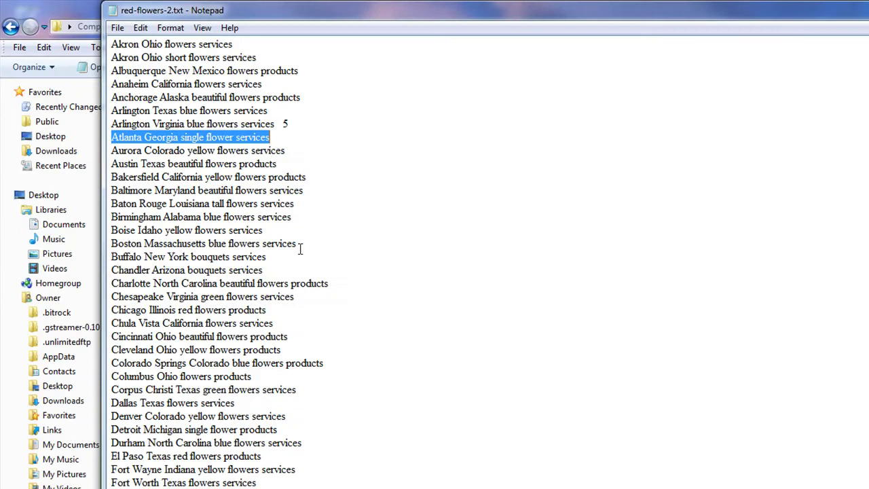
{"action": "left_click", "coordinate": [312, 149]}
{"action": "key", "text": "Tab"}
{"action": "type", "text": "2"}
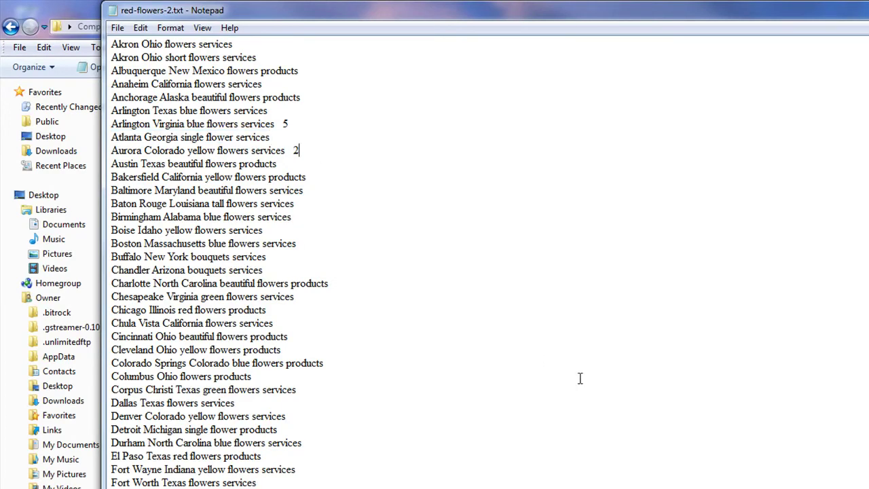
{"action": "key", "text": "BackSpace"}
{"action": "key", "text": "BackSpace"}
{"action": "key", "text": "Up"}
{"action": "key", "text": "Tab"}
{"action": "type", "text": "2"}
- Save the changes to red-flowers-2.txt and close it
{"action": "left_click", "coordinate": [626, 355]}
{"action": "key", "text": "alt+F4"}
{"action": "left_click", "coordinate": [651, 382]}
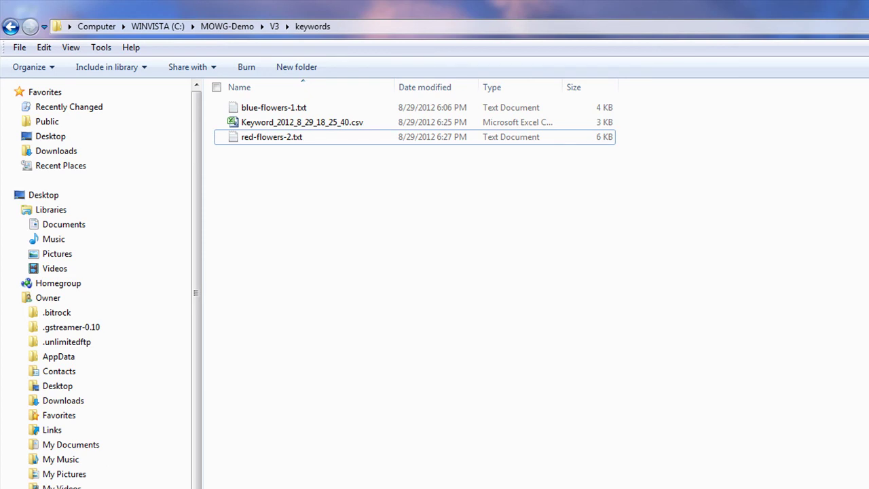
- Close the keywords folder and look through the MOWG system tutorial web page
{"action": "key", "text": "alt+F4"}
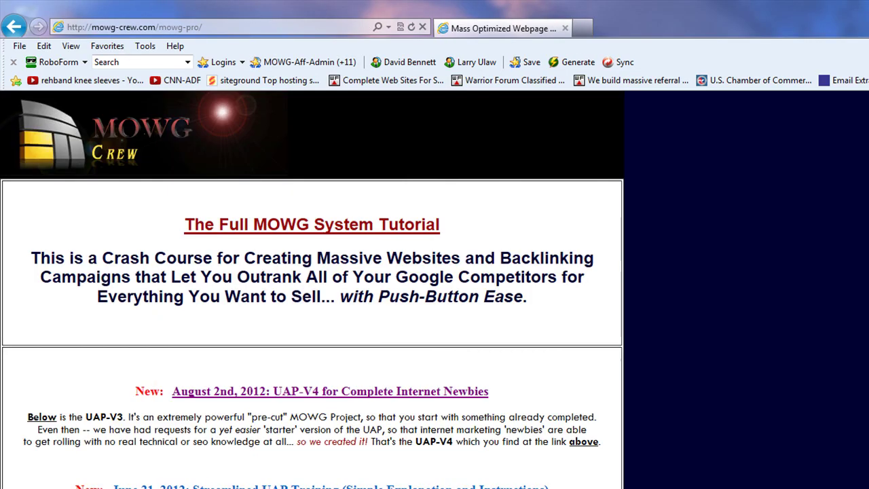
{"action": "scroll", "coordinate": [428, 276], "scroll_direction": "down", "scroll_amount": 15}
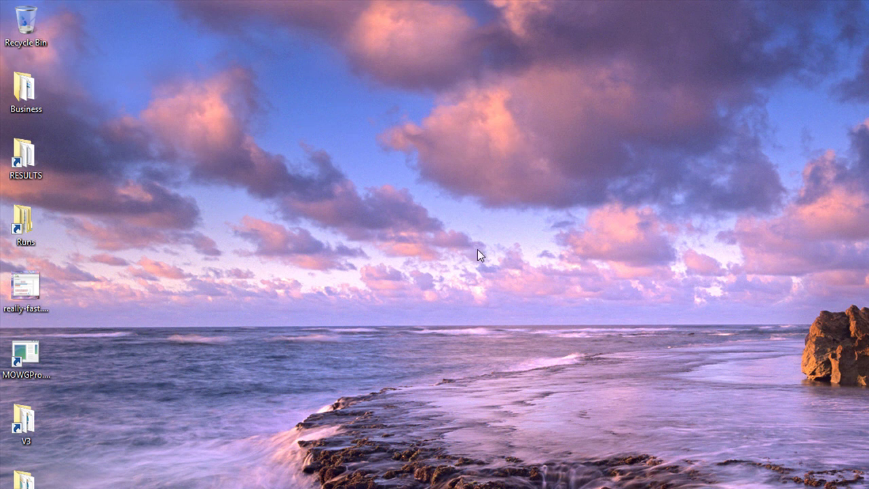
- Run ZZZ-BATCH.bat from the V3 folder, and view Keyword_2012_8_29_18_28_59.csv in its keywords folder before closing both
{"action": "double_click", "coordinate": [23, 419]}
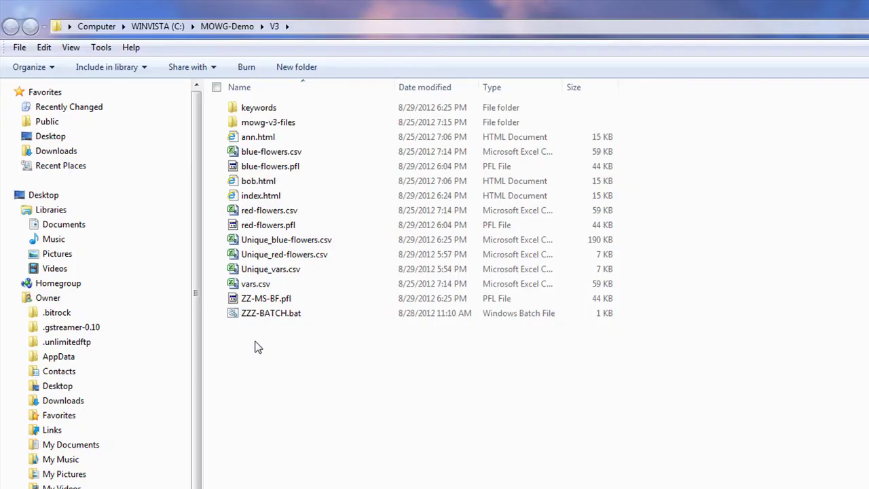
{"action": "double_click", "coordinate": [288, 318]}
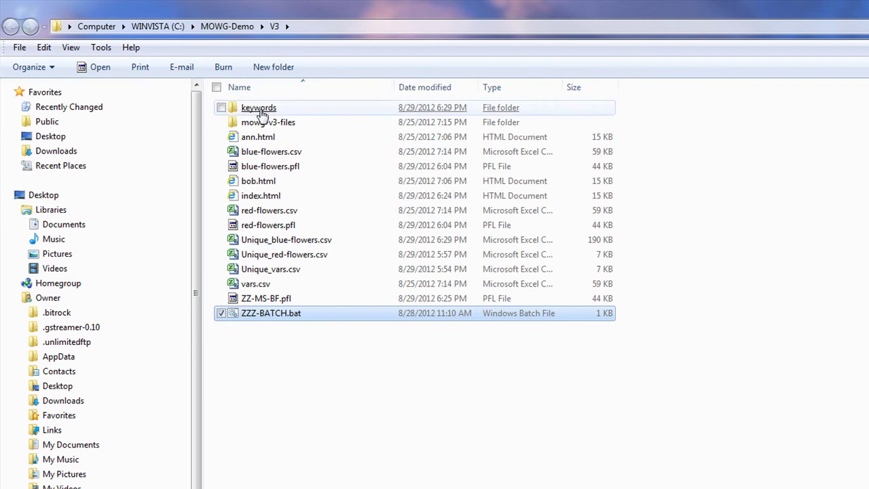
{"action": "double_click", "coordinate": [262, 111]}
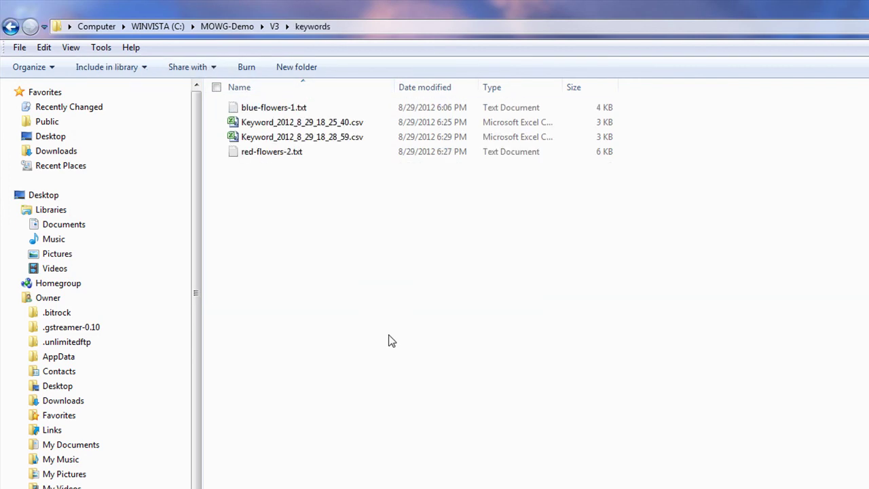
{"action": "double_click", "coordinate": [311, 143]}
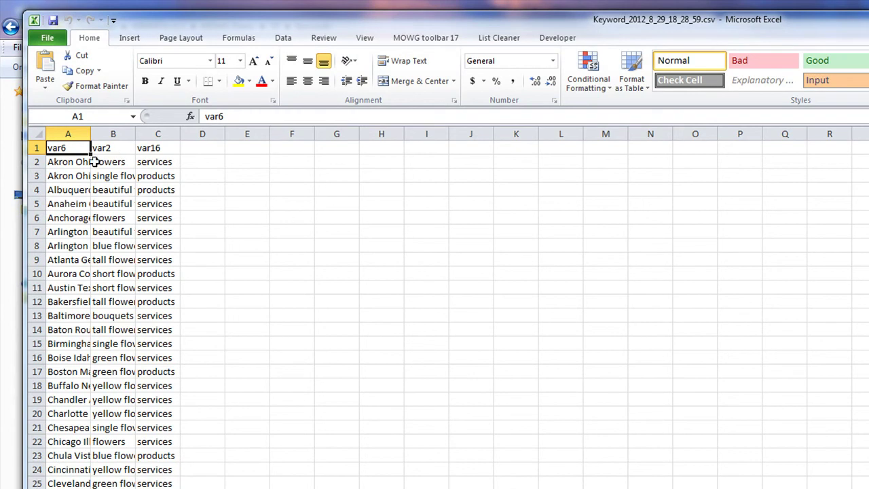
{"action": "key", "text": "alt+F4"}
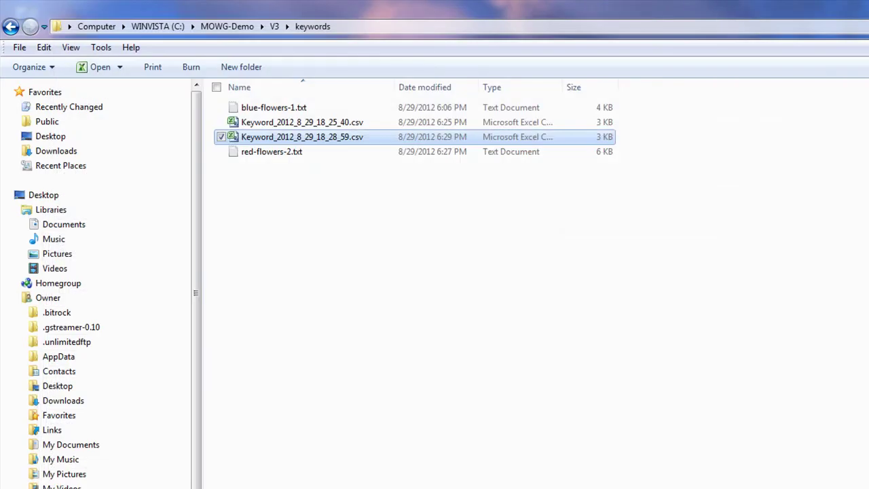
{"action": "key", "text": "alt+F4"}
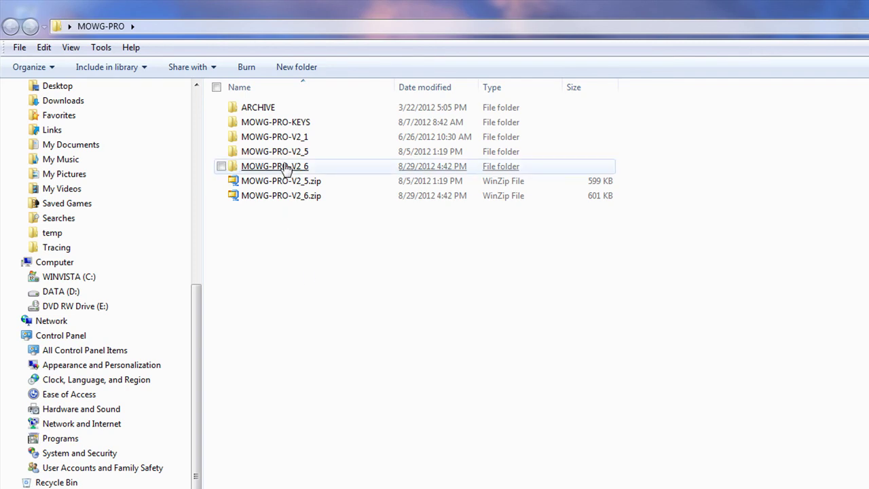
- Open the MOWG-PRO-V2_6 folder inside MOWG-PRO to look at its installer and support files
{"action": "left_click", "coordinate": [281, 170]}
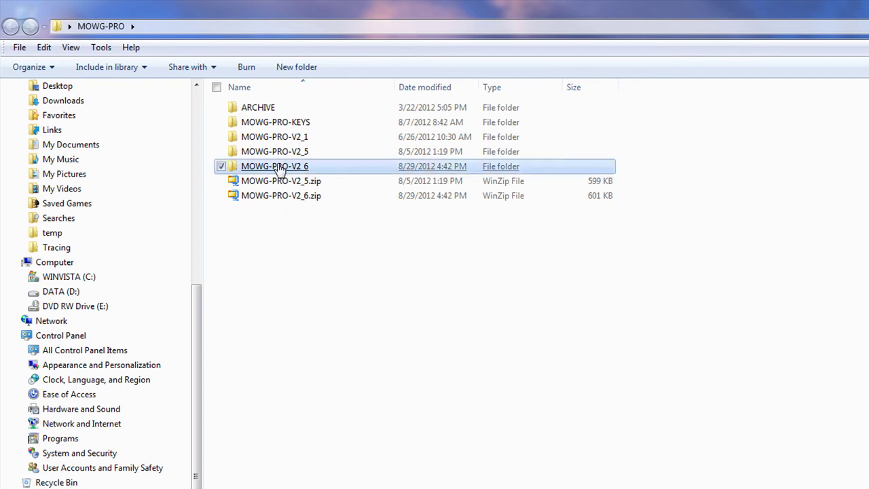
{"action": "double_click", "coordinate": [280, 169]}
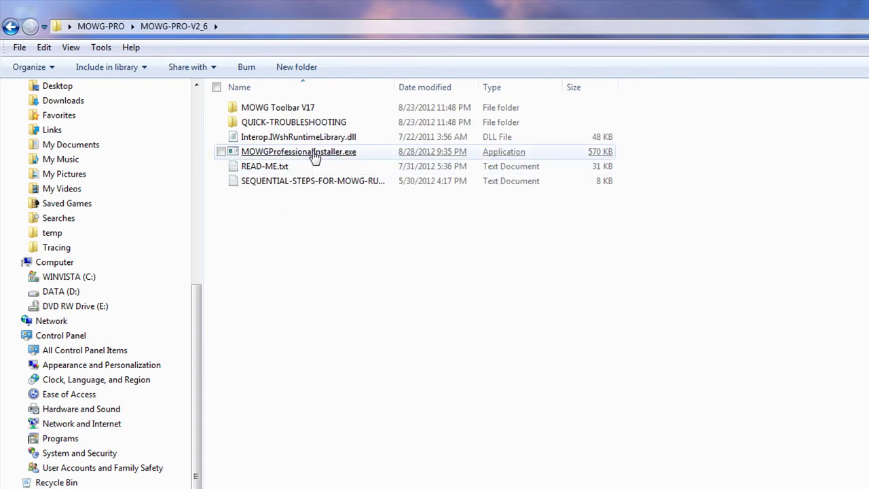